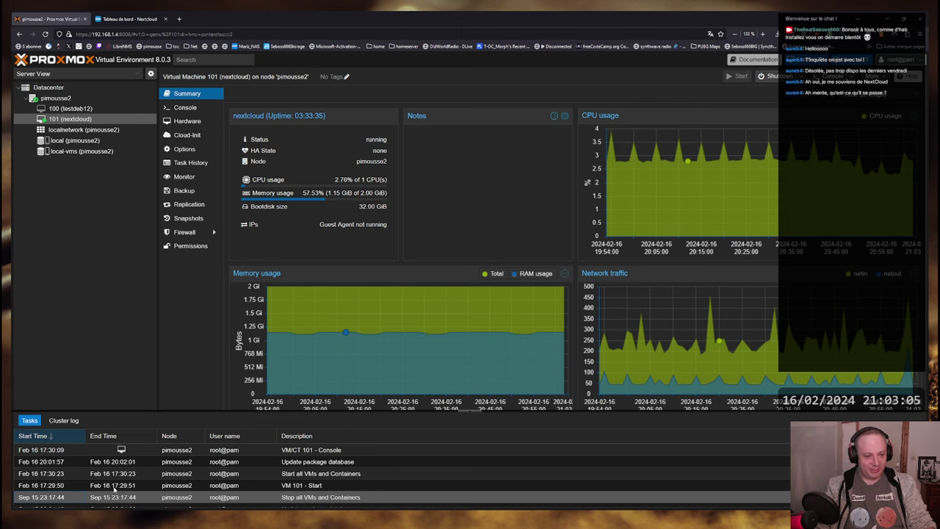
- Leave the Proxmox VM 101 start task and switch to the Nextcloud dashboard tab
{"action": "left_click", "coordinate": [115, 486]}
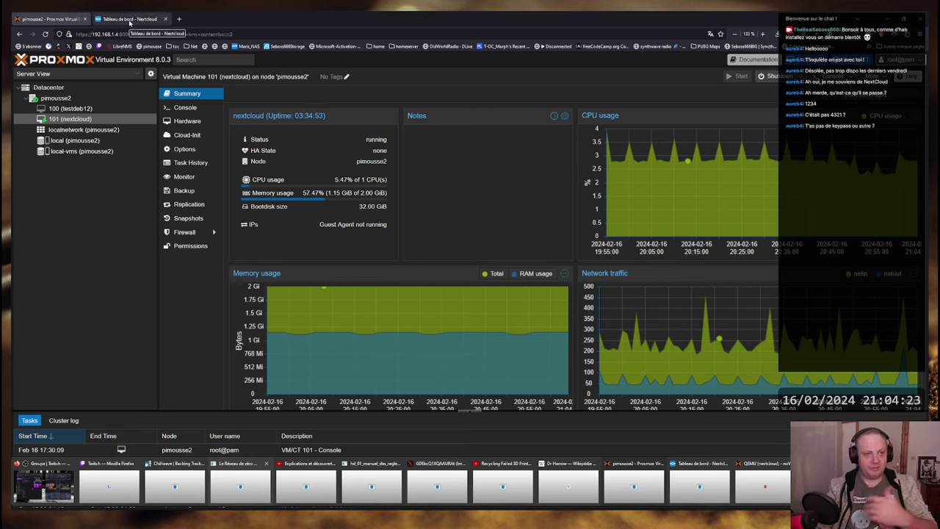
{"action": "left_click", "coordinate": [128, 19]}
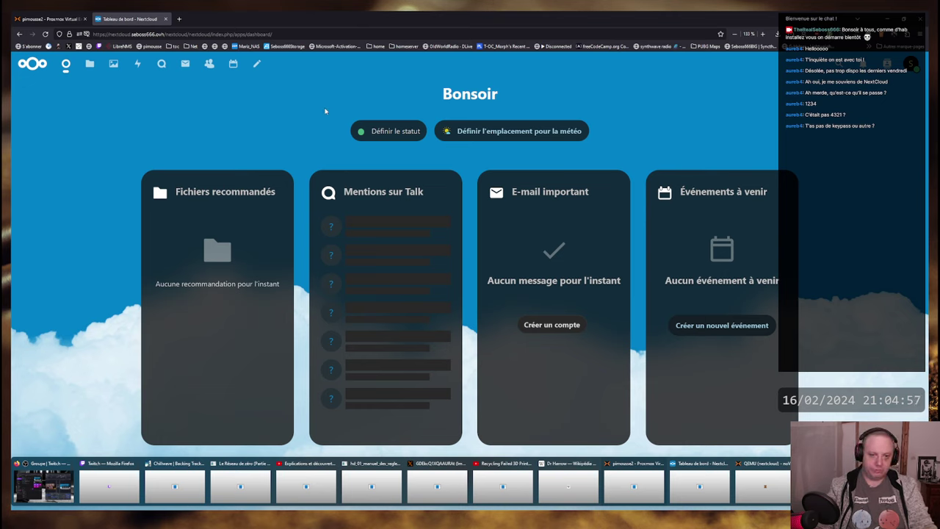
{"action": "left_click_drag", "start_coordinate": [444, 93], "coordinate": [499, 95]}
{"action": "left_click", "coordinate": [464, 97]}
{"action": "left_click", "coordinate": [500, 95]}
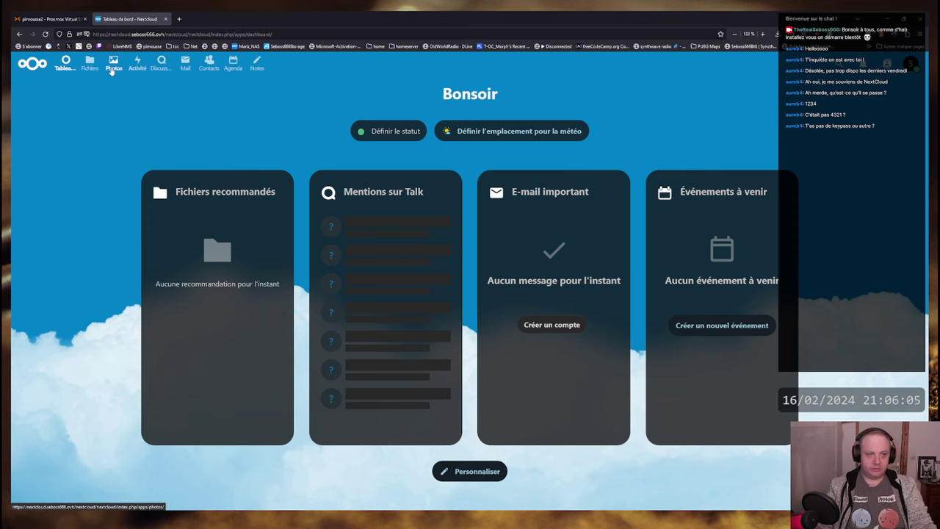
- Open the Nextcloud Files app and look over the file list
{"action": "left_click", "coordinate": [91, 65]}
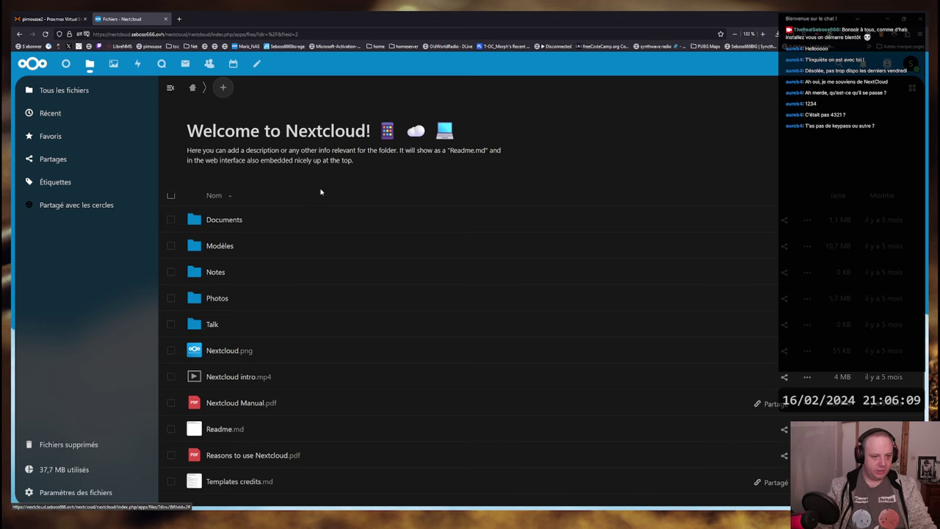
{"action": "scroll", "coordinate": [301, 253], "scroll_direction": "down", "scroll_amount": 2}
{"action": "scroll", "coordinate": [293, 242], "scroll_direction": "up", "scroll_amount": 2}
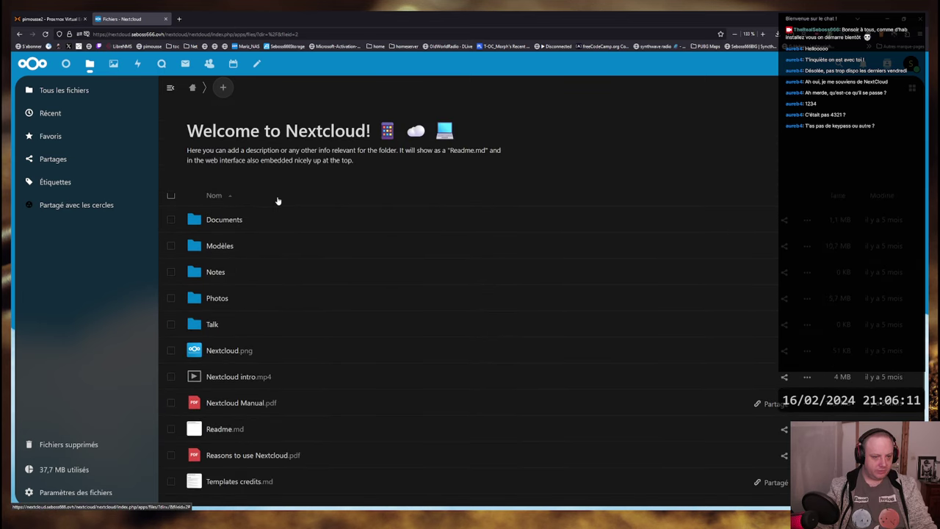
{"action": "scroll", "coordinate": [260, 228], "scroll_direction": "down", "scroll_amount": 1}
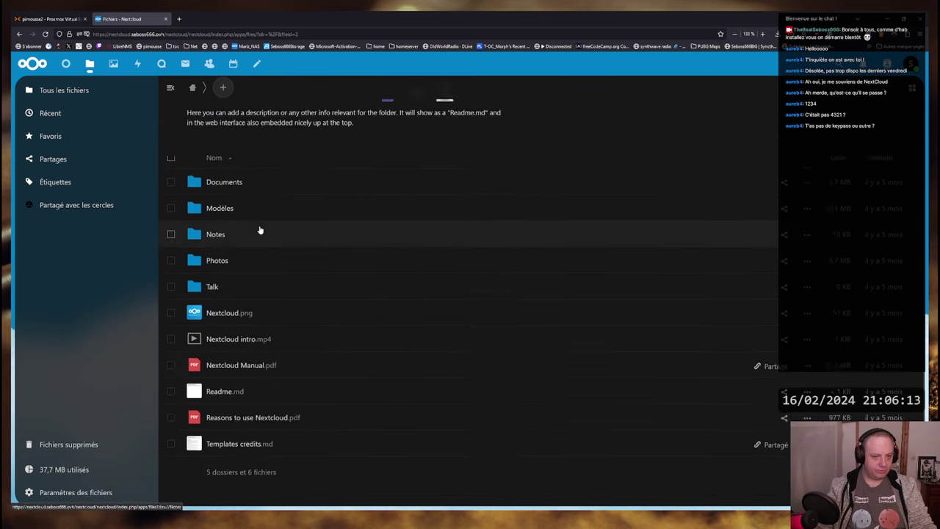
{"action": "scroll", "coordinate": [408, 149], "scroll_direction": "up", "scroll_amount": 1}
- Create a new folder named Musique and open it
{"action": "left_click", "coordinate": [224, 88]}
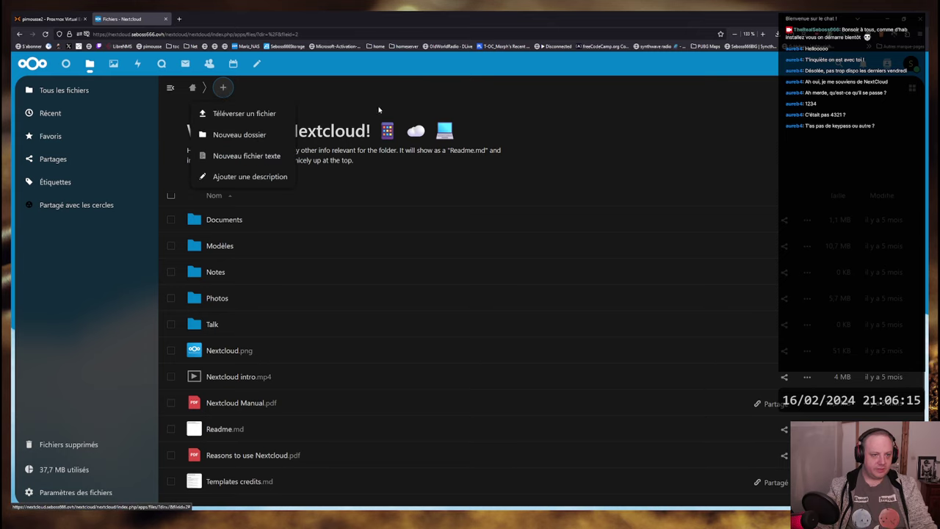
{"action": "left_click", "coordinate": [246, 134]}
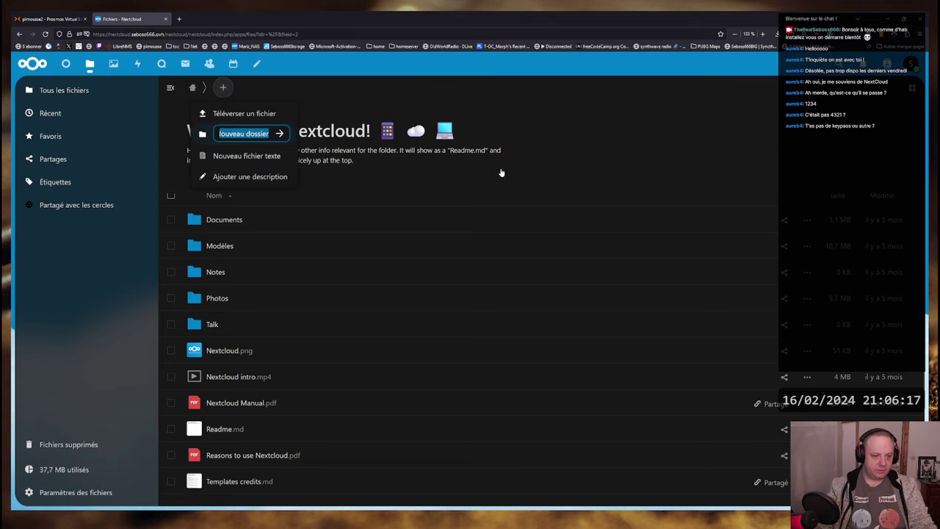
{"action": "type", "text": "Musique"}
{"action": "key", "text": "Return"}
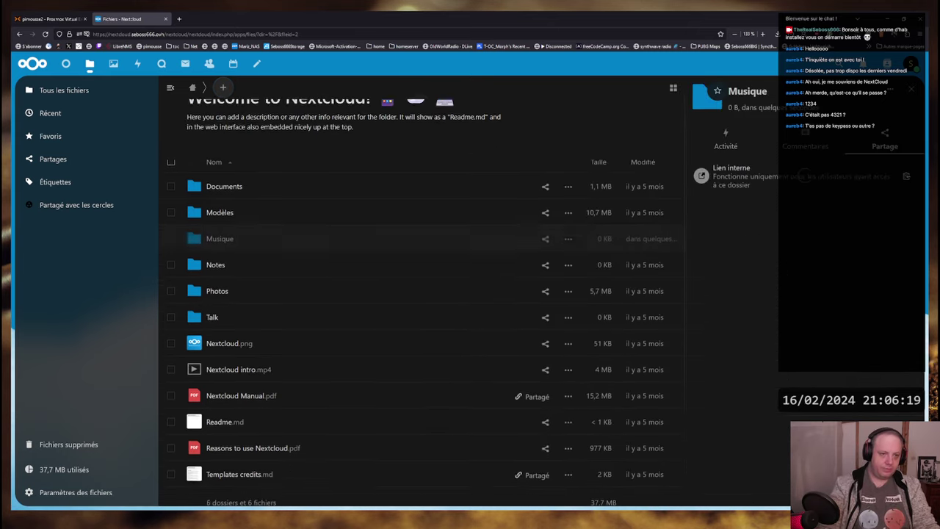
{"action": "left_click", "coordinate": [218, 165]}
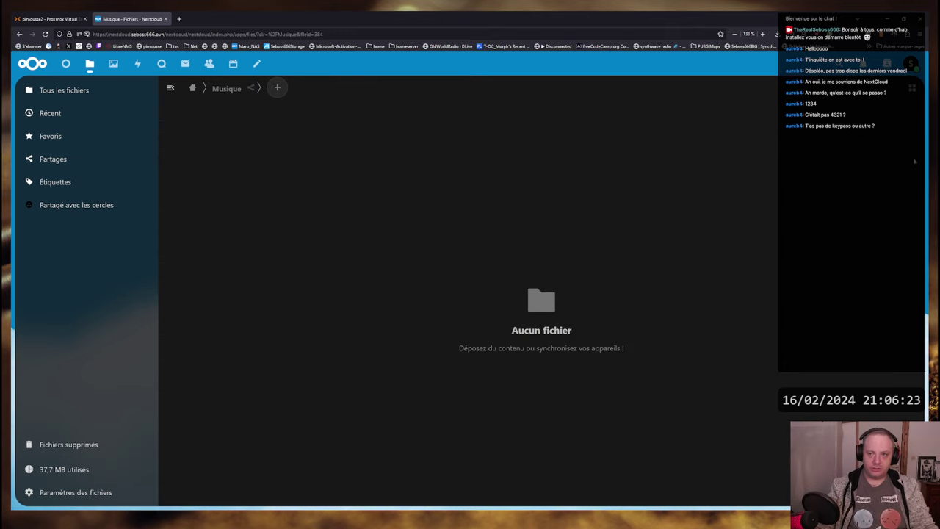
- Try uploading the five soundtrack folders (Stray, Bookwalker, Tinykin, Call of the Sea, ENCODYA), then cancel
{"action": "left_click", "coordinate": [277, 88]}
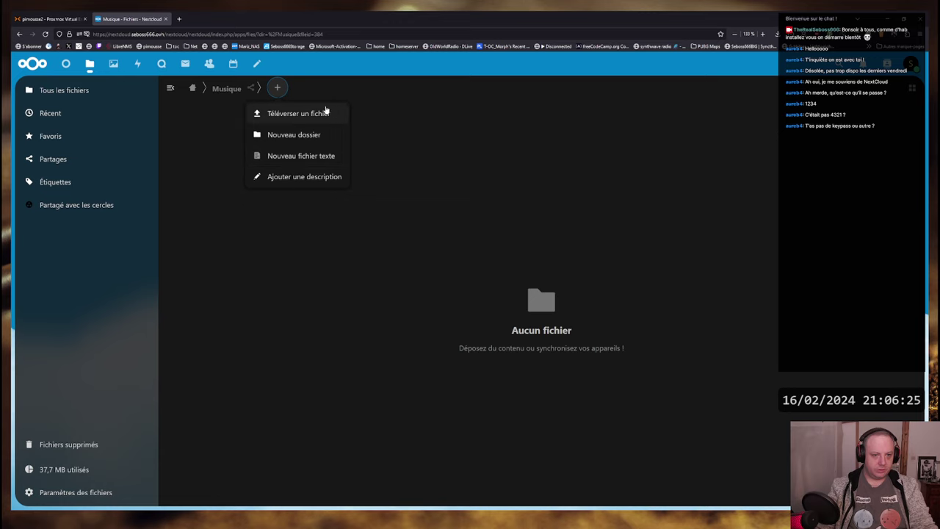
{"action": "left_click", "coordinate": [321, 116]}
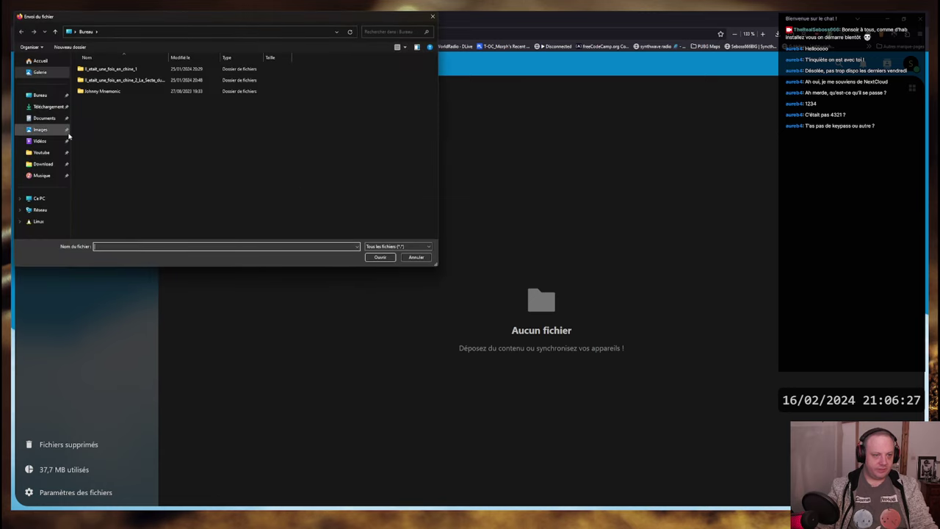
{"action": "left_click", "coordinate": [40, 176]}
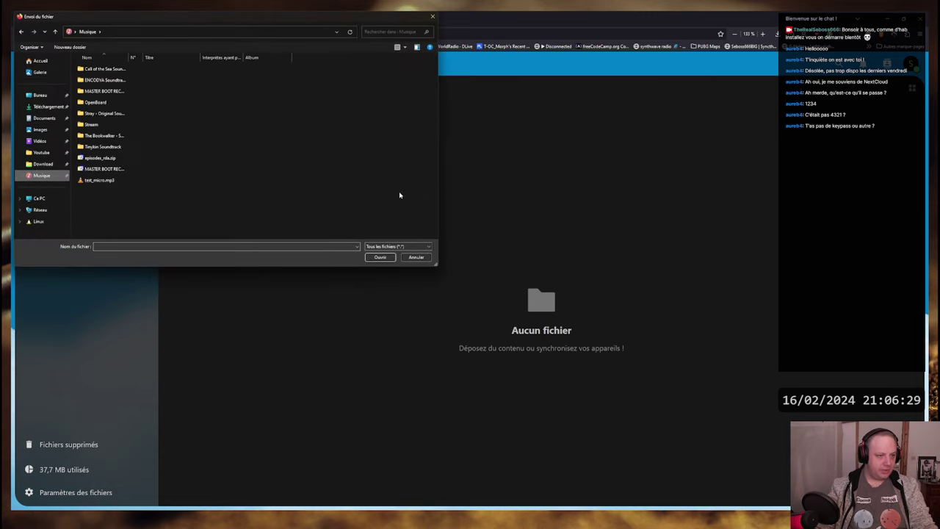
{"action": "double_click", "coordinate": [130, 56]}
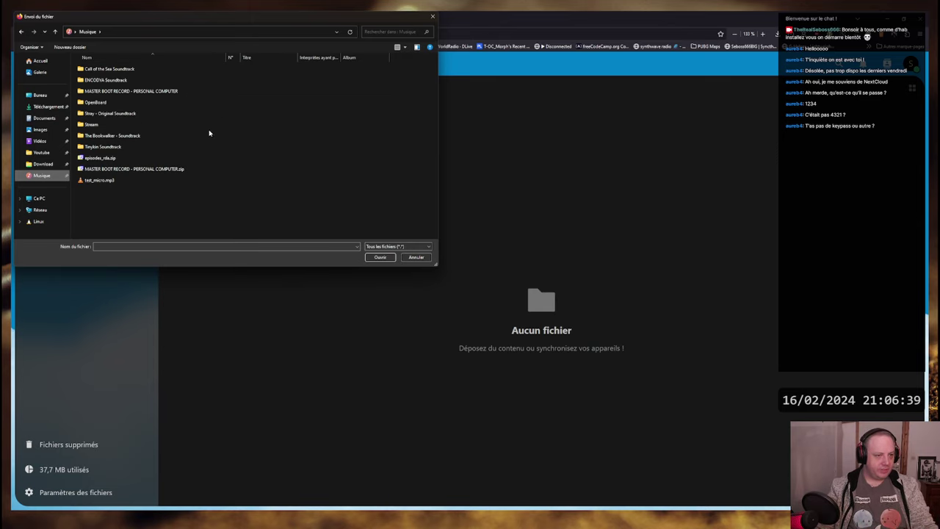
{"action": "left_click", "coordinate": [96, 113]}
{"action": "left_click", "coordinate": [93, 138], "text": "ctrl"}
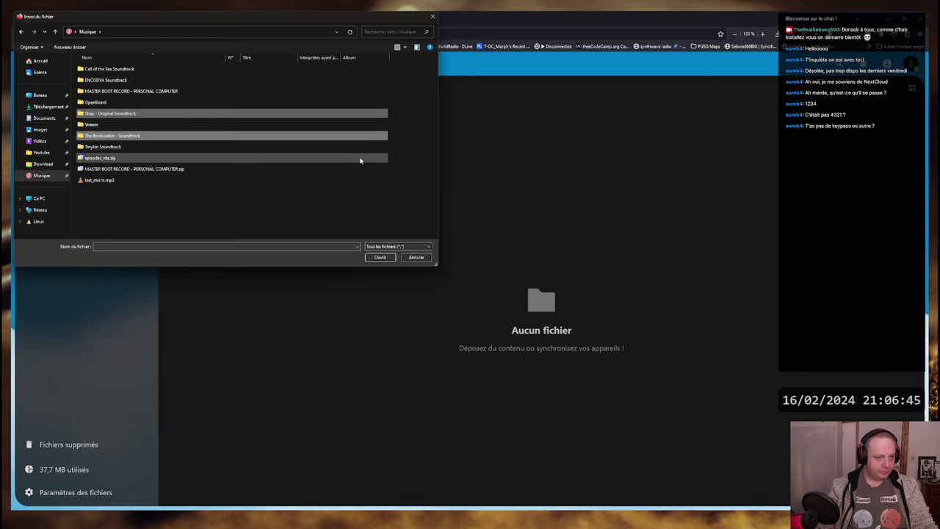
{"action": "left_click", "coordinate": [111, 146], "text": "ctrl"}
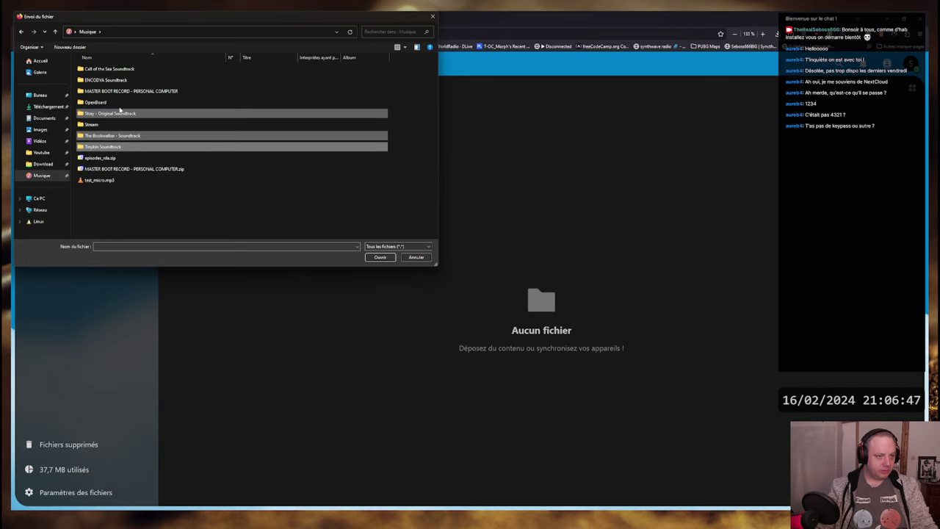
{"action": "left_click", "coordinate": [110, 68], "text": "ctrl"}
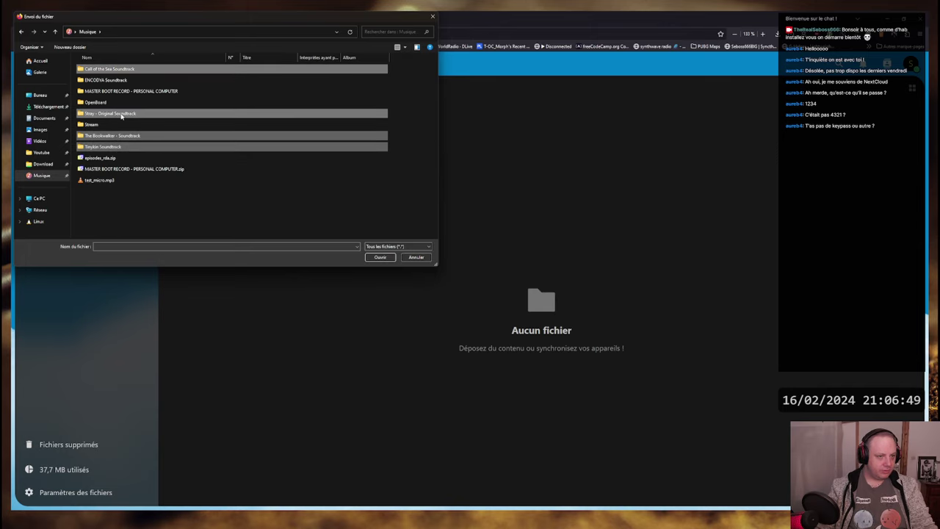
{"action": "left_click", "coordinate": [88, 83], "text": "ctrl"}
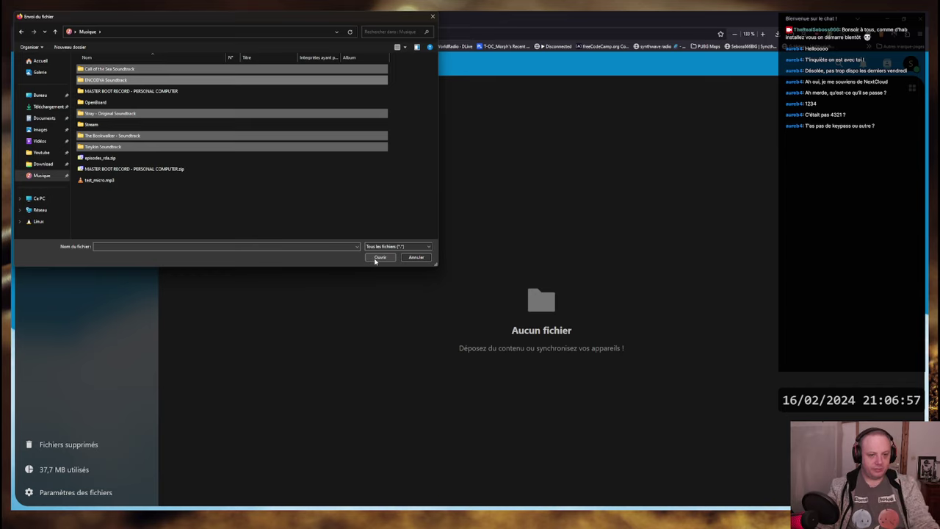
{"action": "left_click", "coordinate": [379, 258]}
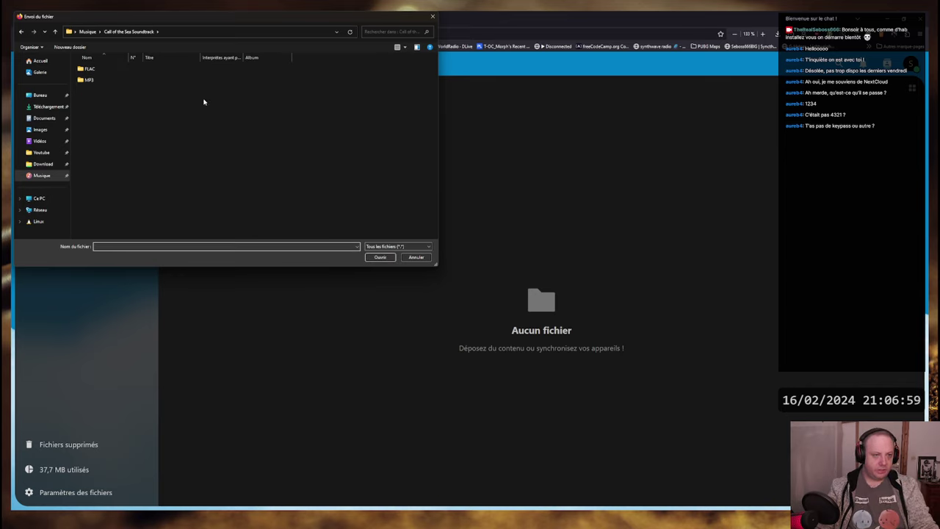
{"action": "left_click", "coordinate": [415, 257]}
- Upload every track from the local Call of the Sea Soundtrack MP3 folder
{"action": "left_click", "coordinate": [277, 88]}
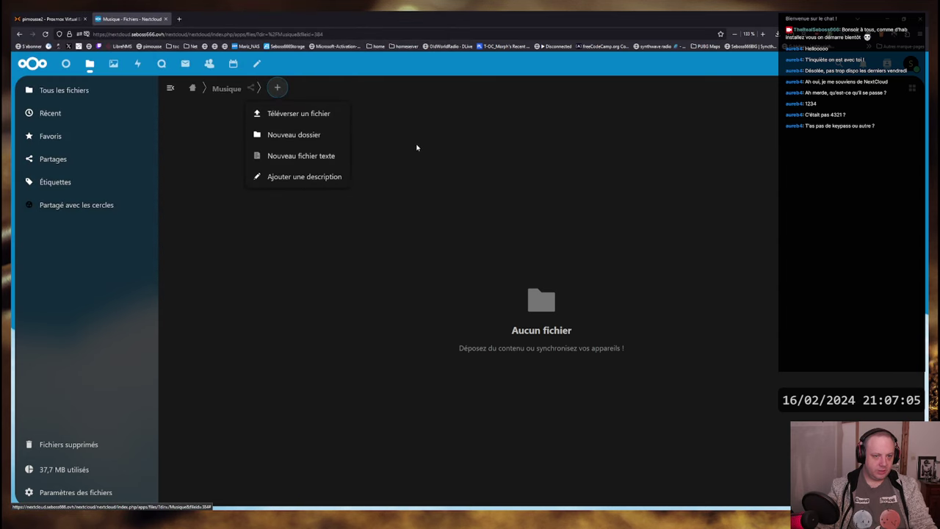
{"action": "left_click", "coordinate": [441, 146]}
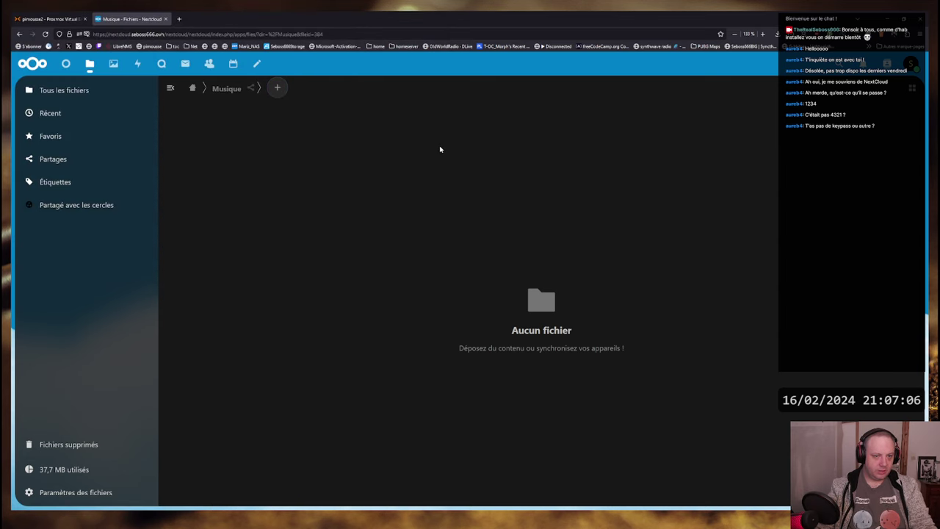
{"action": "left_click", "coordinate": [276, 88]}
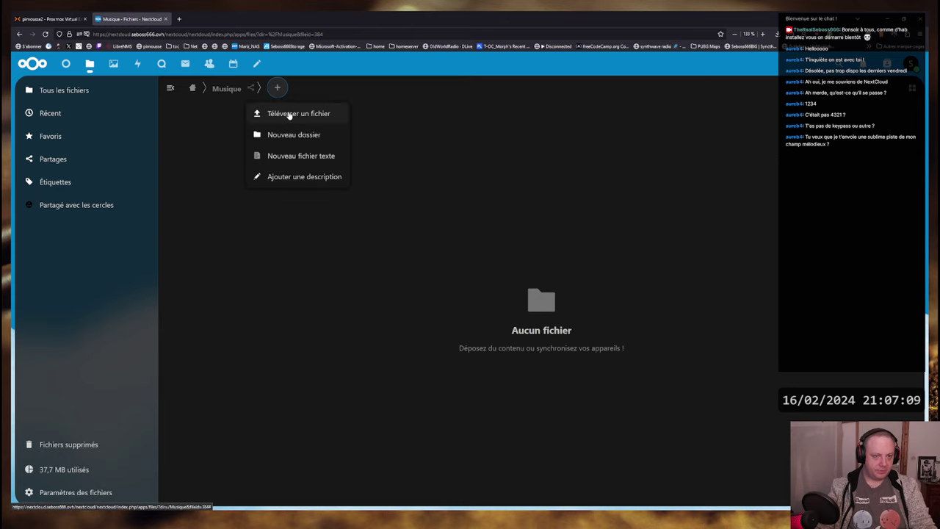
{"action": "left_click", "coordinate": [288, 115]}
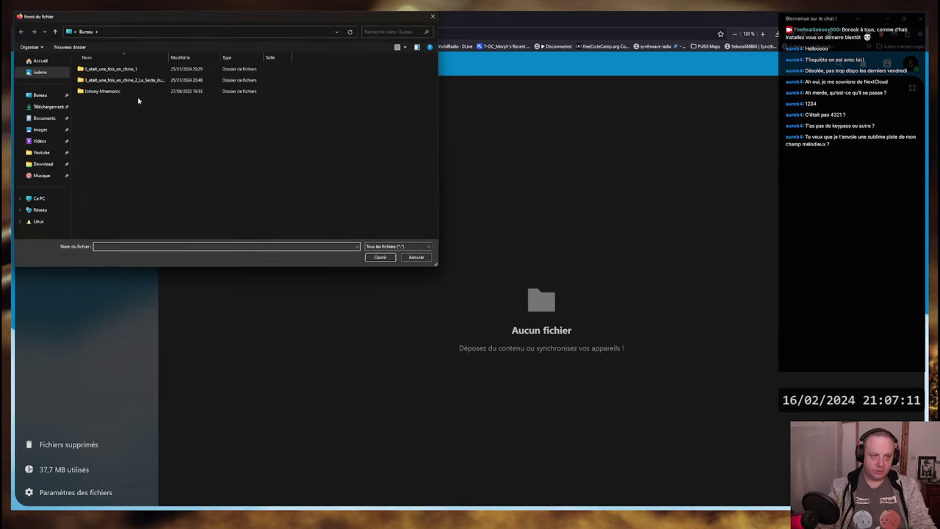
{"action": "left_click", "coordinate": [38, 176]}
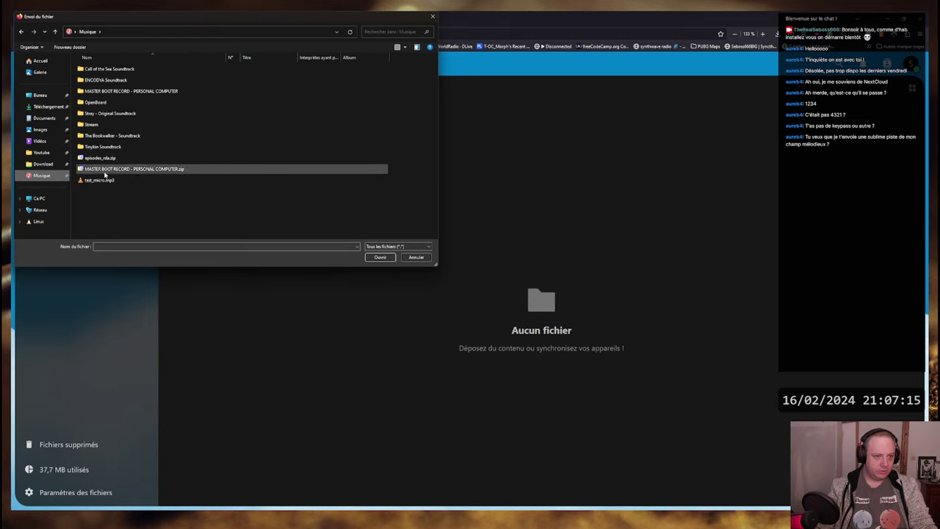
{"action": "double_click", "coordinate": [103, 69]}
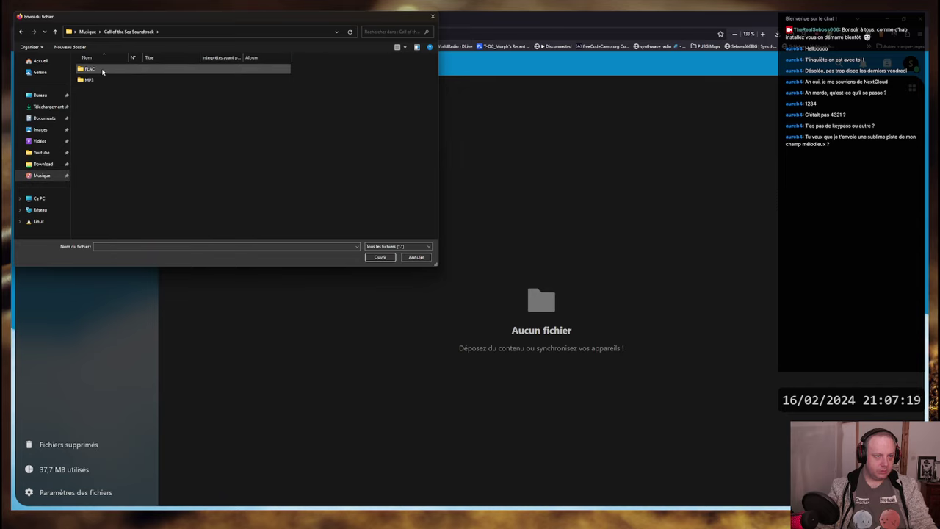
{"action": "left_click", "coordinate": [91, 80]}
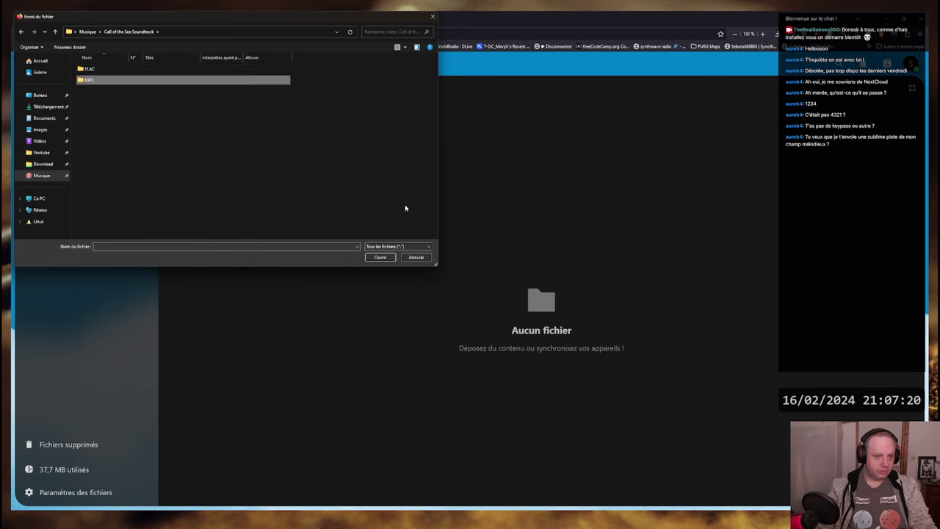
{"action": "left_click", "coordinate": [380, 257]}
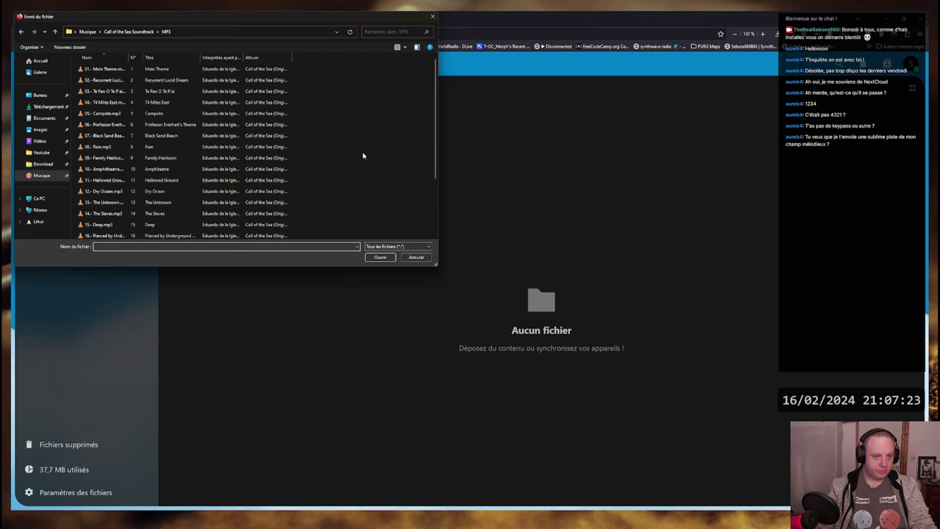
{"action": "key", "text": "ctrl+a"}
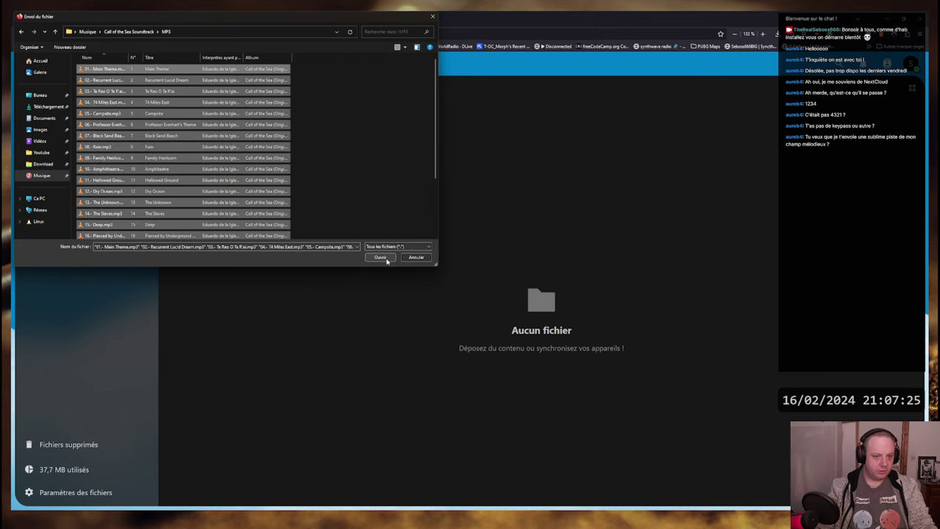
{"action": "left_click", "coordinate": [385, 259]}
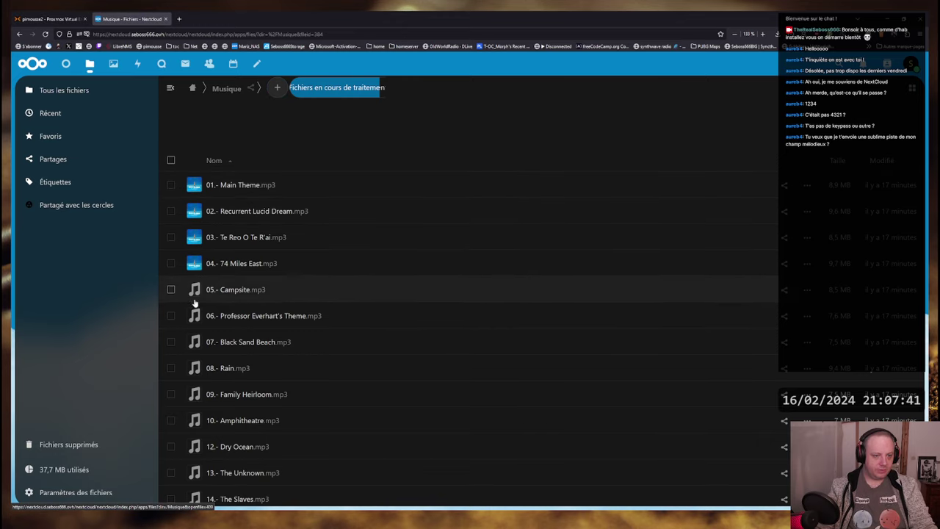
- Check the 22 uploaded tracks in Musique and open the + menu
{"action": "scroll", "coordinate": [406, 266], "scroll_direction": "down", "scroll_amount": 5}
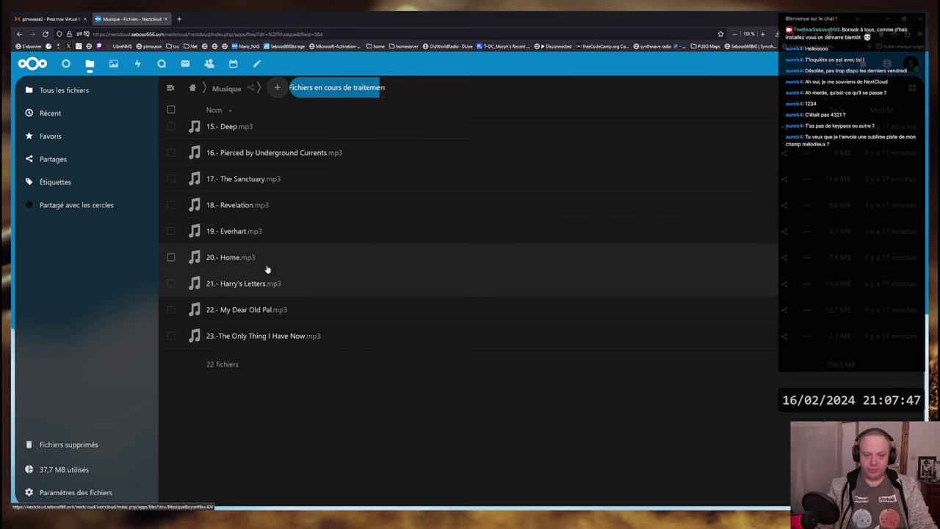
{"action": "scroll", "coordinate": [342, 298], "scroll_direction": "up", "scroll_amount": 5}
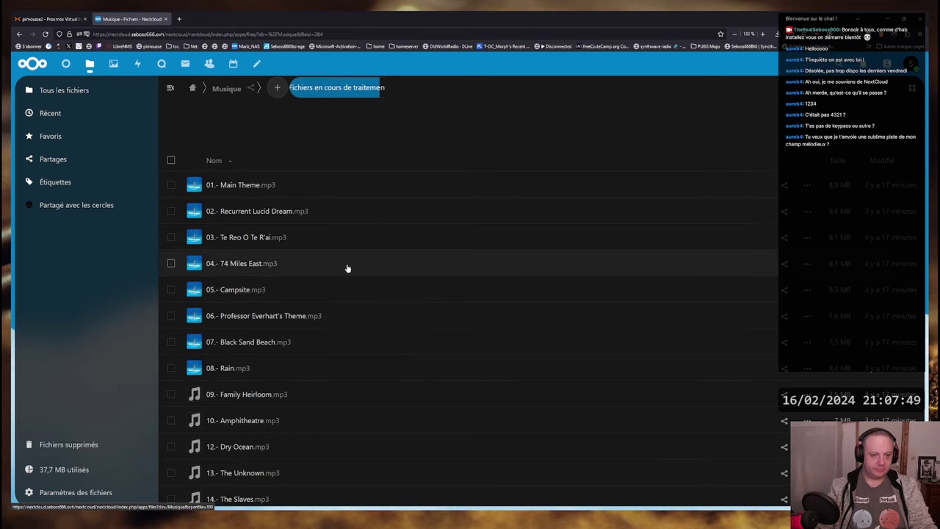
{"action": "left_click", "coordinate": [276, 88]}
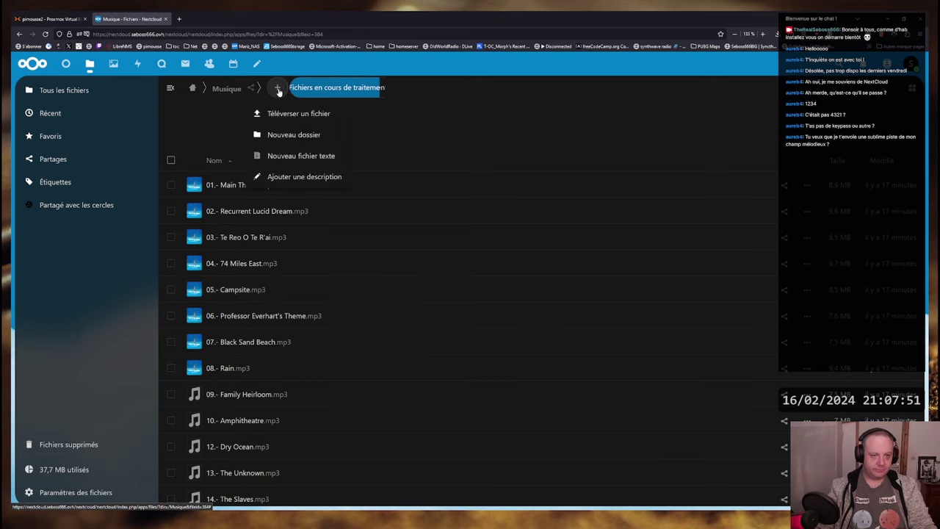
- Create a new folder named 'Call of the Sea - Soundtrack'
{"action": "left_click", "coordinate": [308, 134]}
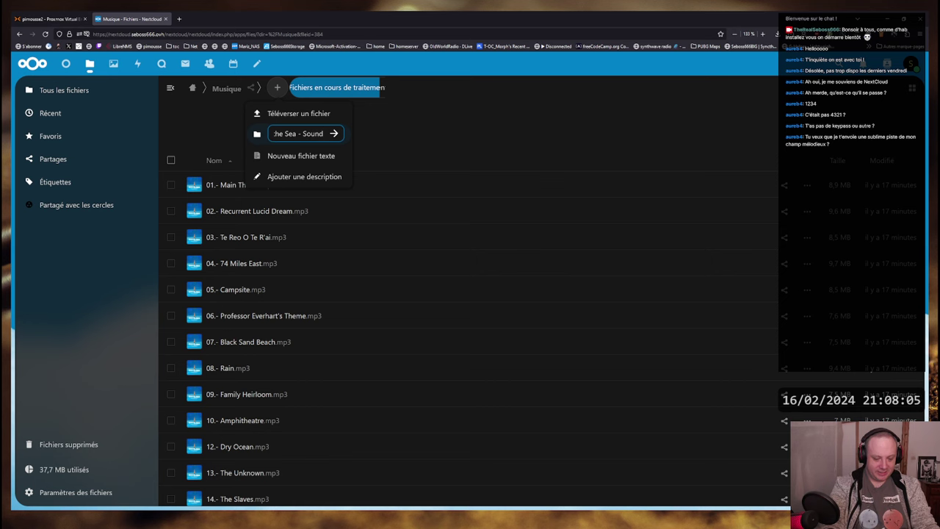
{"action": "type", "text": "k"}
{"action": "key", "text": "Return"}
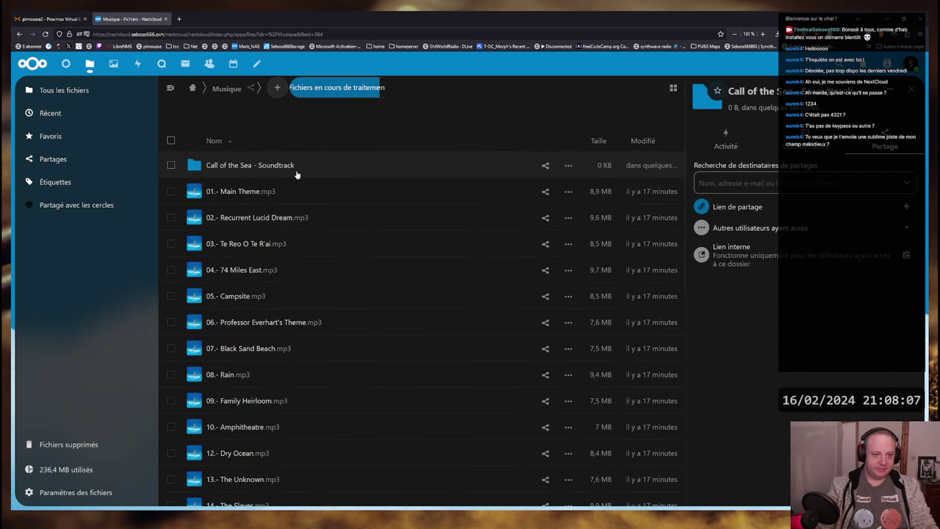
- Select all 22 tracks and drag them into the Call of the Sea - Soundtrack folder
{"action": "left_click", "coordinate": [171, 193]}
{"action": "scroll", "coordinate": [290, 293], "scroll_direction": "down", "scroll_amount": 5}
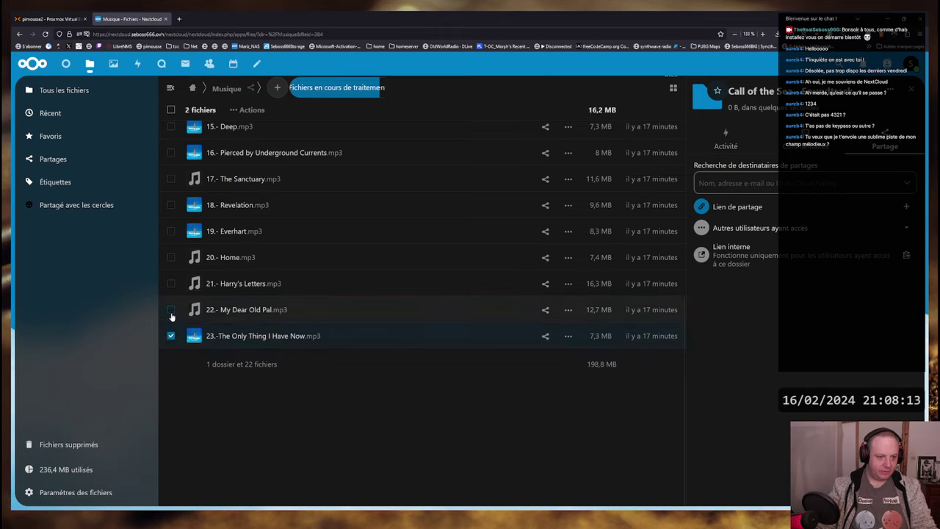
{"action": "left_click", "coordinate": [171, 283]}
{"action": "left_click", "coordinate": [172, 257]}
{"action": "left_click", "coordinate": [171, 231]}
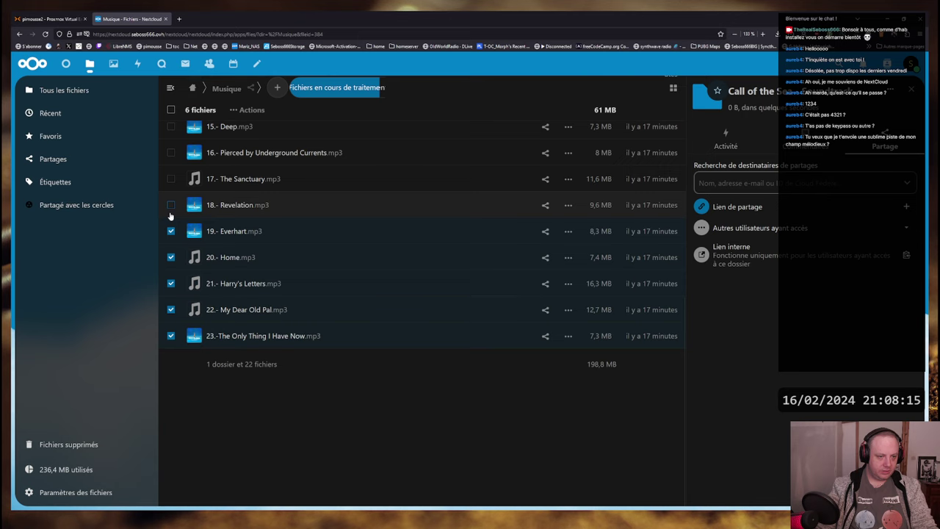
{"action": "left_click", "coordinate": [171, 205]}
{"action": "scroll", "coordinate": [288, 218], "scroll_direction": "up", "scroll_amount": 5}
{"action": "left_click", "coordinate": [171, 160]}
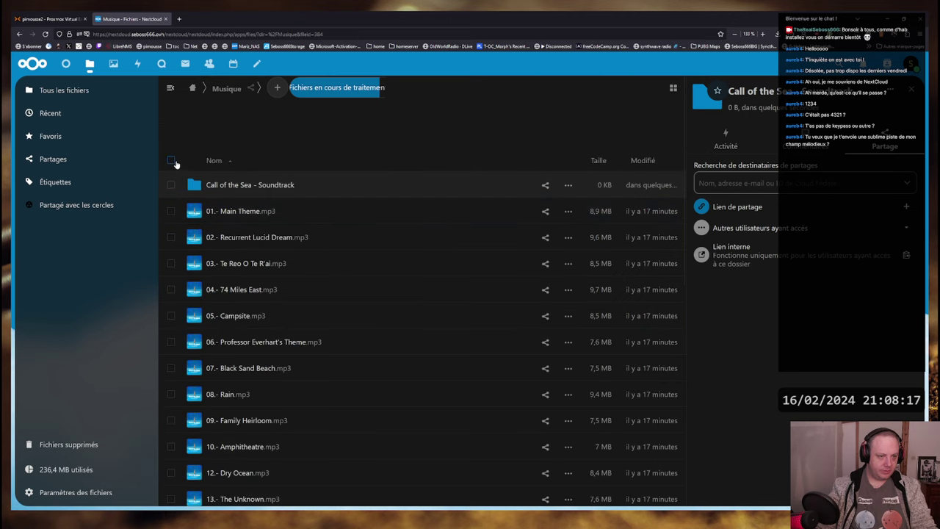
{"action": "left_click", "coordinate": [171, 160]}
{"action": "left_click", "coordinate": [171, 185]}
{"action": "left_click_drag", "start_coordinate": [250, 215], "coordinate": [252, 185]}
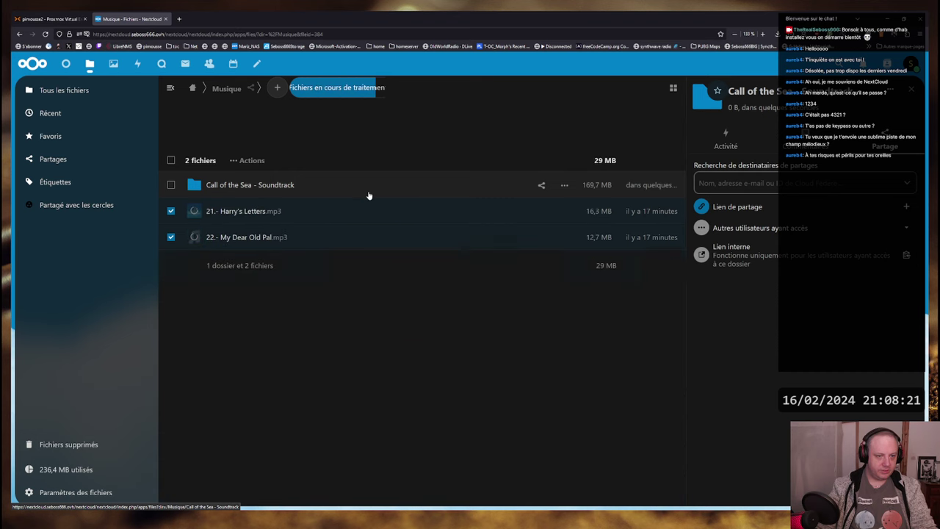
- Check the moved tracks inside the new folder, then return to Musique
{"action": "left_click", "coordinate": [334, 185]}
{"action": "scroll", "coordinate": [324, 209], "scroll_direction": "down", "scroll_amount": 5}
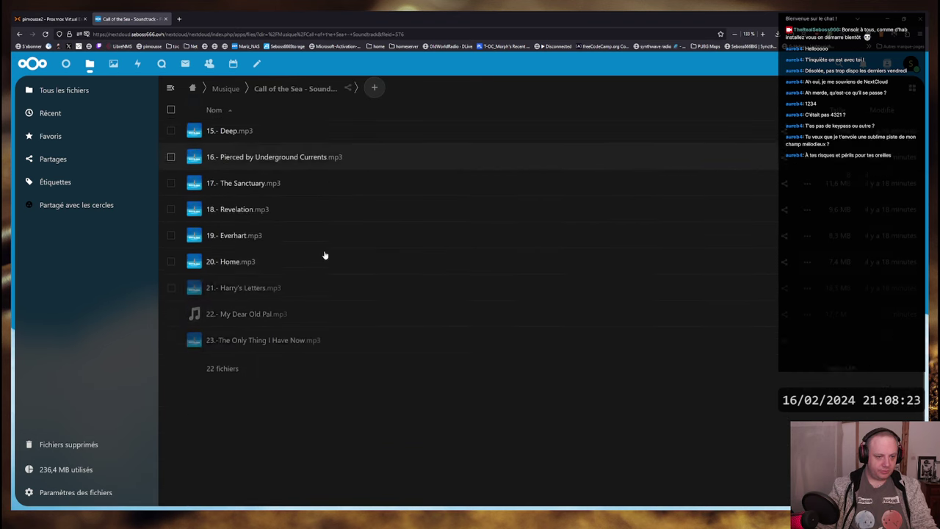
{"action": "scroll", "coordinate": [268, 362], "scroll_direction": "up", "scroll_amount": 5}
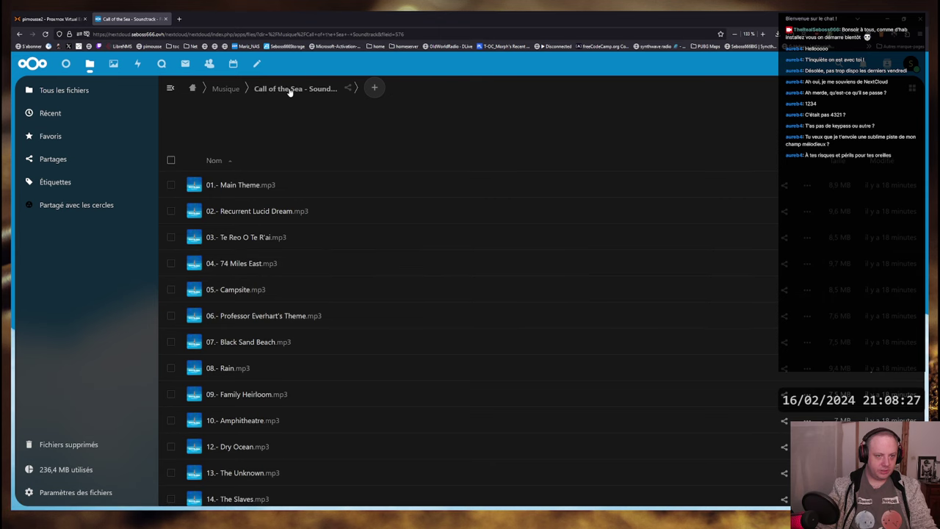
{"action": "scroll", "coordinate": [355, 275], "scroll_direction": "down", "scroll_amount": 5}
{"action": "scroll", "coordinate": [355, 272], "scroll_direction": "up", "scroll_amount": 5}
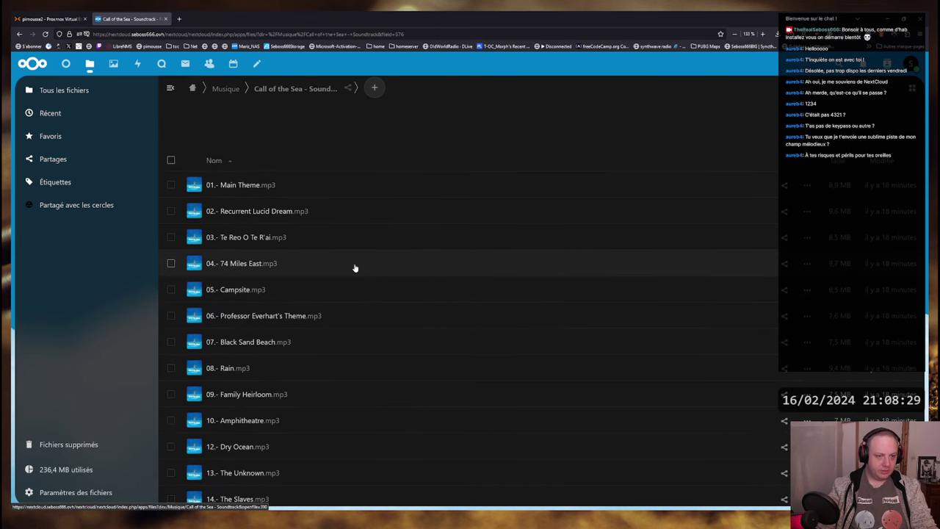
{"action": "left_click", "coordinate": [226, 89]}
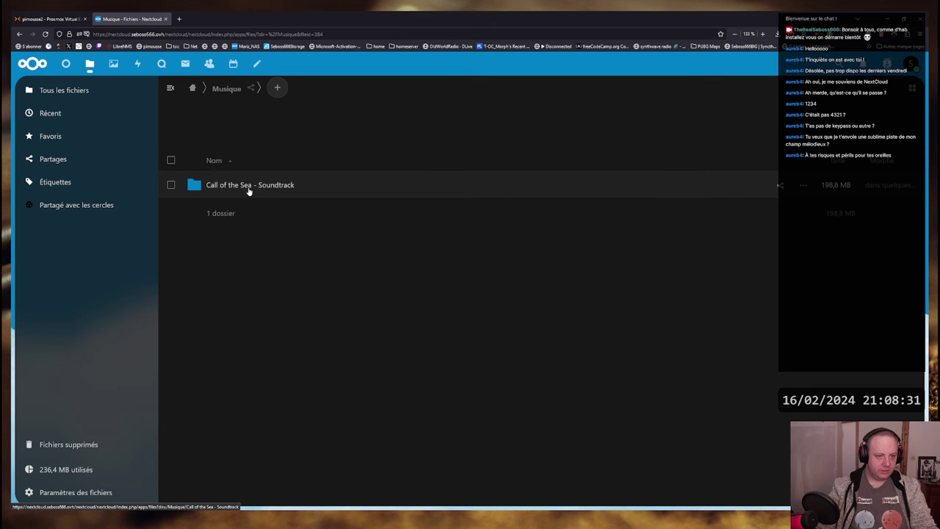
{"action": "left_click", "coordinate": [248, 190]}
{"action": "scroll", "coordinate": [330, 218], "scroll_direction": "down", "scroll_amount": 5}
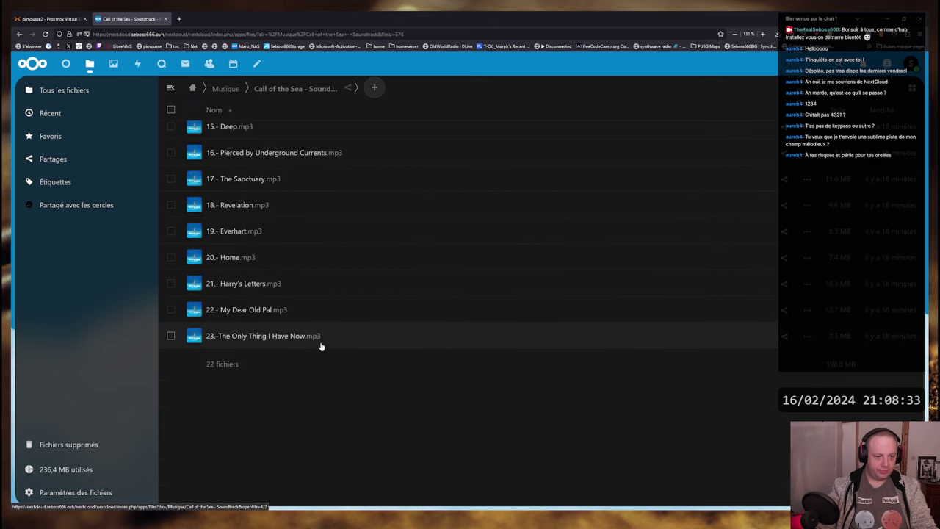
{"action": "scroll", "coordinate": [526, 369], "scroll_direction": "up", "scroll_amount": 5}
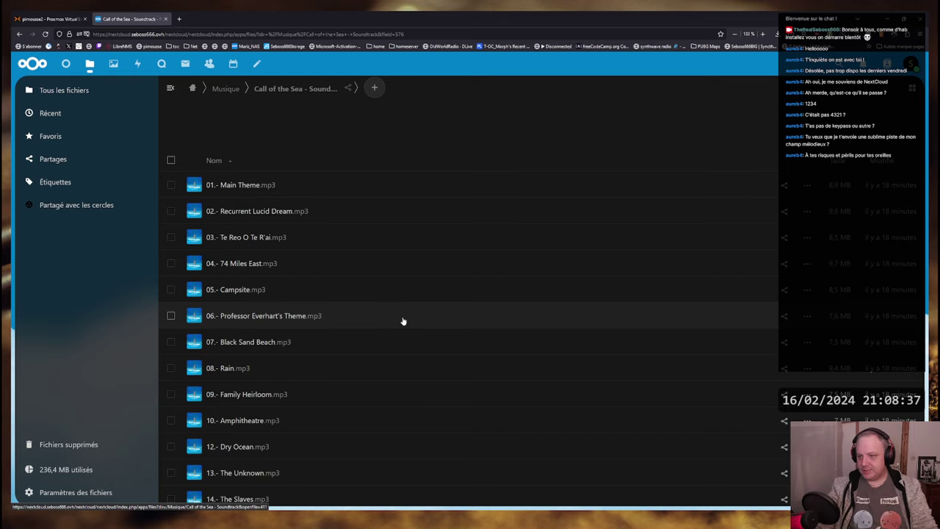
{"action": "left_click", "coordinate": [229, 90]}
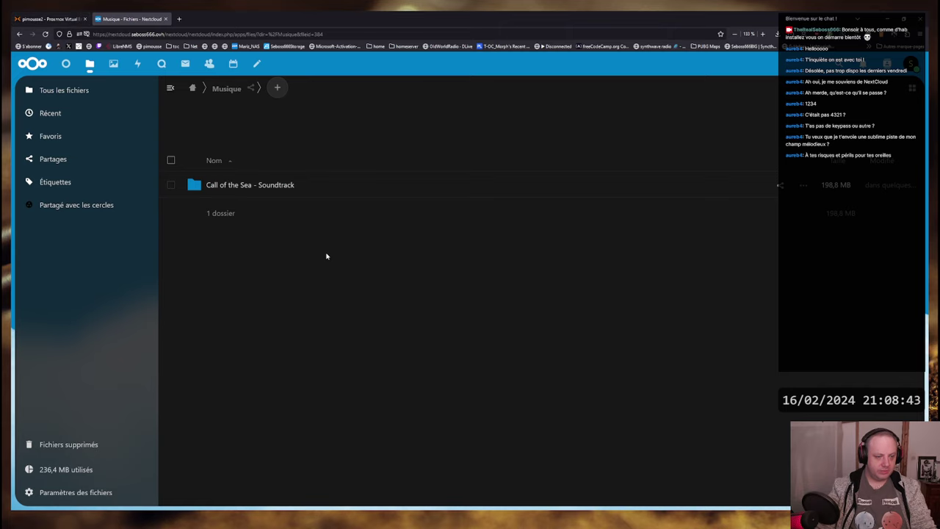
{"action": "key", "text": "alt+Tab"}
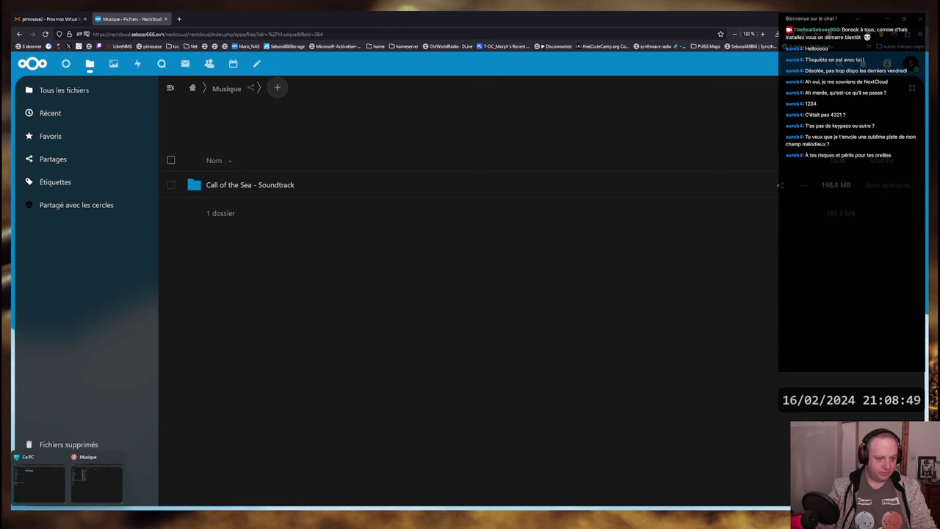
{"action": "left_click", "coordinate": [112, 491]}
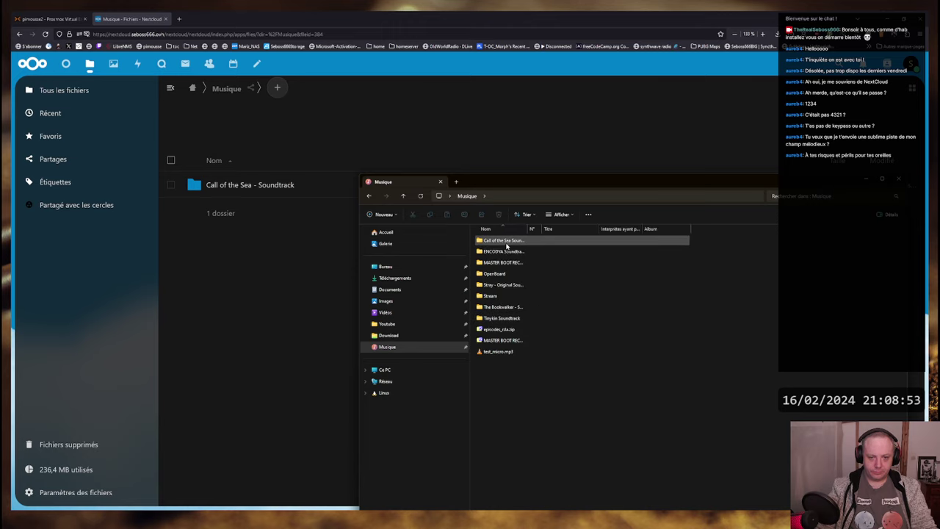
- Create a folder named 'Stray Soundtrack' in Musique and open it
{"action": "left_click", "coordinate": [277, 88]}
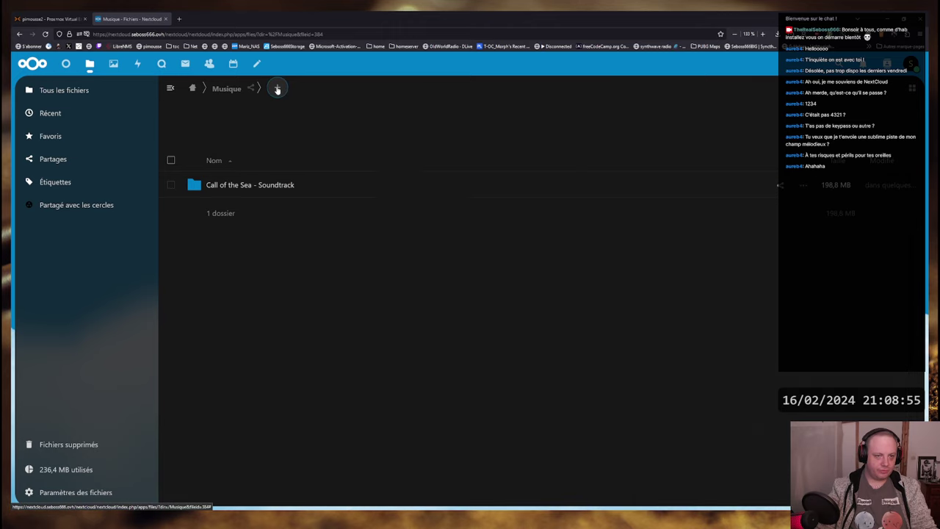
{"action": "left_click", "coordinate": [296, 135]}
{"action": "type", "text": "Soundtrack"}
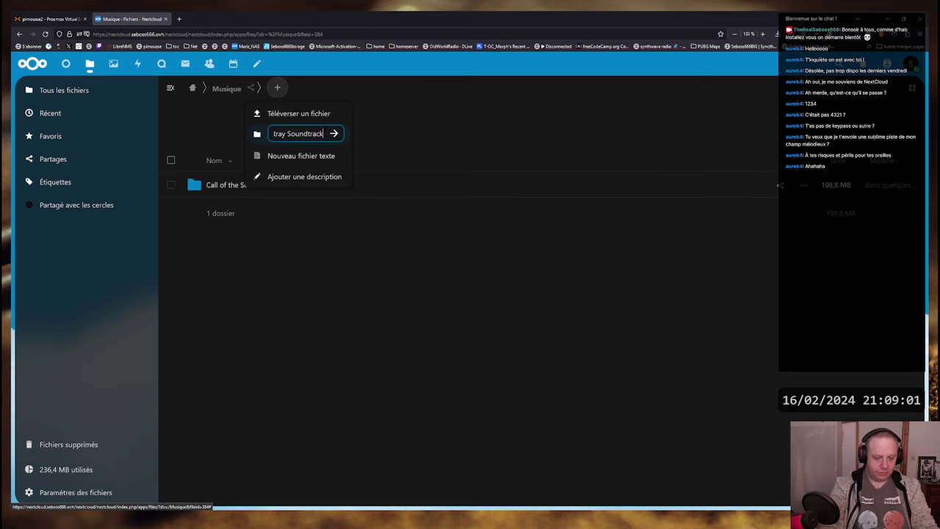
{"action": "type", "text": "tray Soundtrack"}
{"action": "key", "text": "Return"}
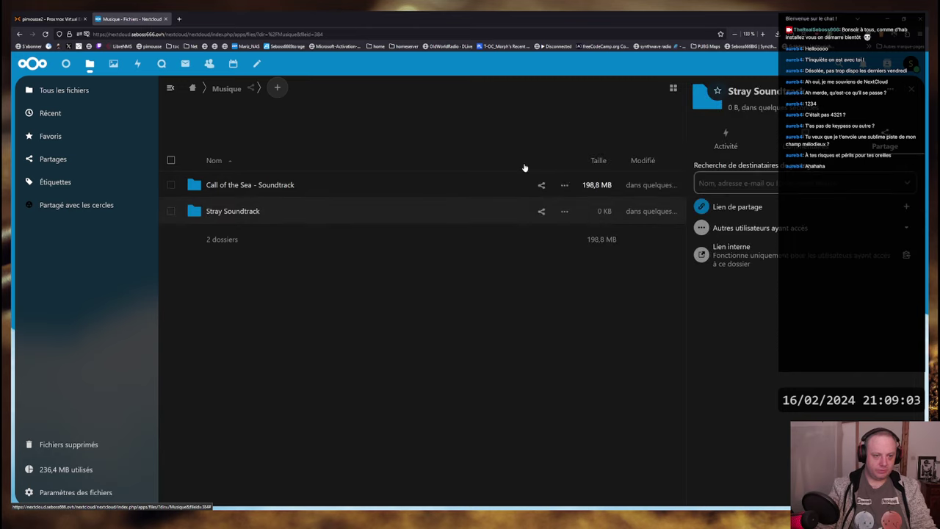
{"action": "left_click", "coordinate": [227, 212]}
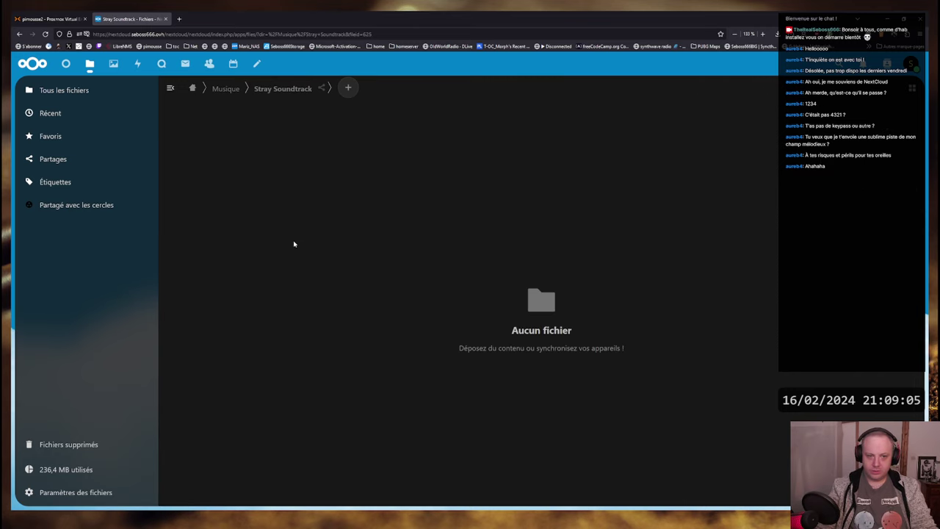
- Browse the upload dialog to the local Stray MP3 folder and its Disc 1 and Disc 2 subfolders
{"action": "left_click", "coordinate": [343, 87]}
{"action": "left_click", "coordinate": [376, 116]}
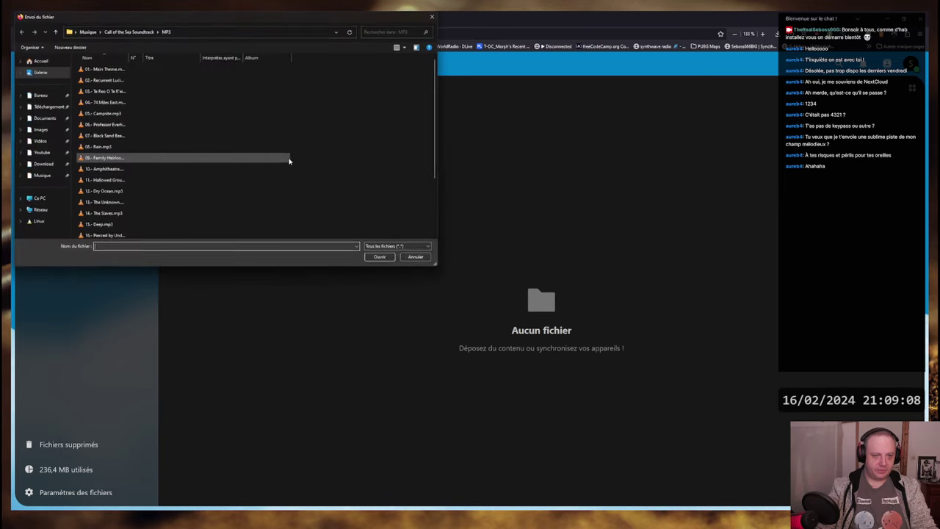
{"action": "left_click", "coordinate": [129, 32]}
{"action": "left_click", "coordinate": [87, 32]}
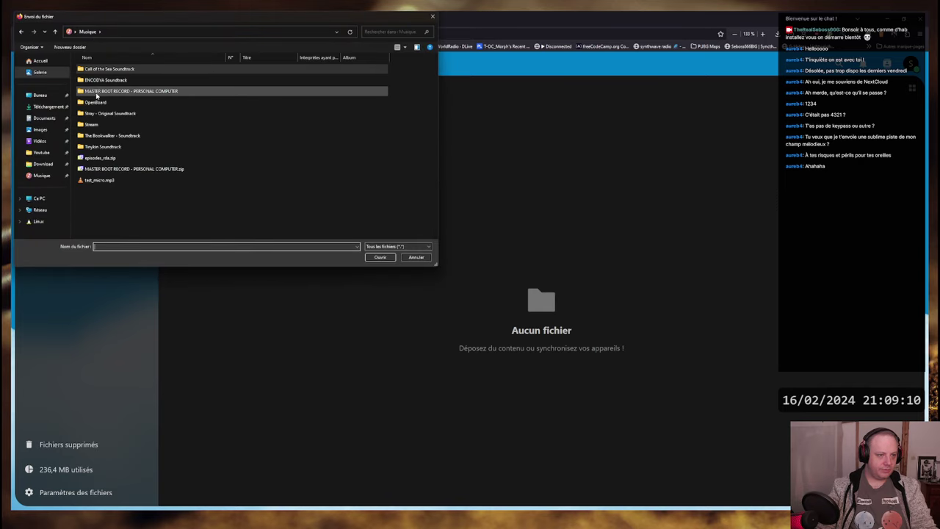
{"action": "double_click", "coordinate": [97, 114]}
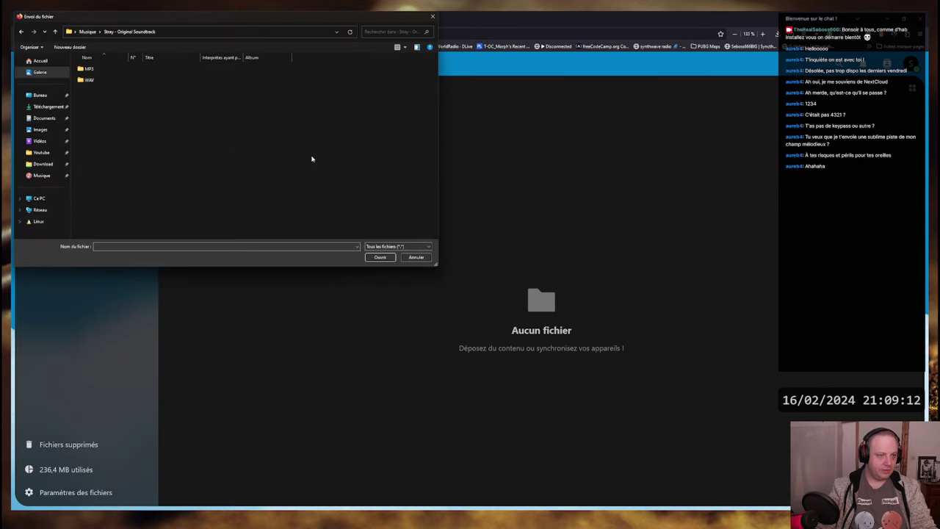
{"action": "left_click", "coordinate": [91, 70]}
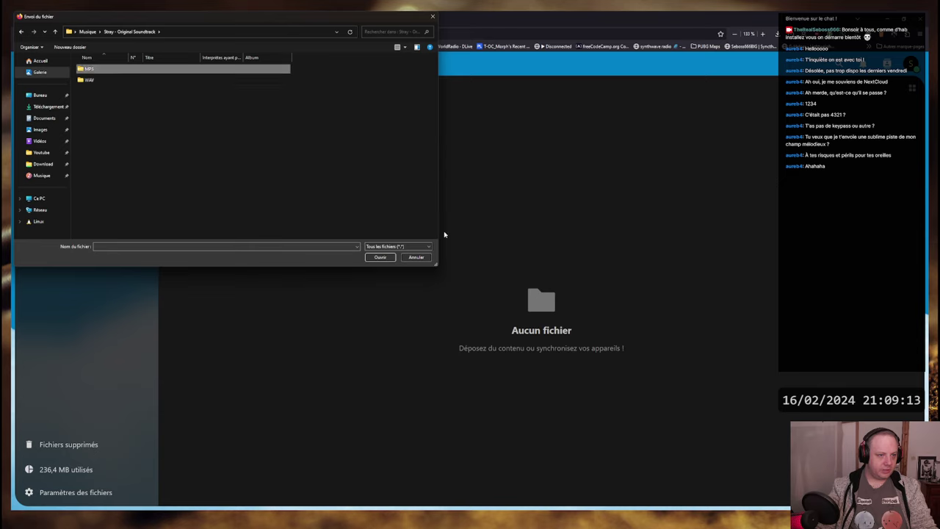
{"action": "double_click", "coordinate": [103, 68]}
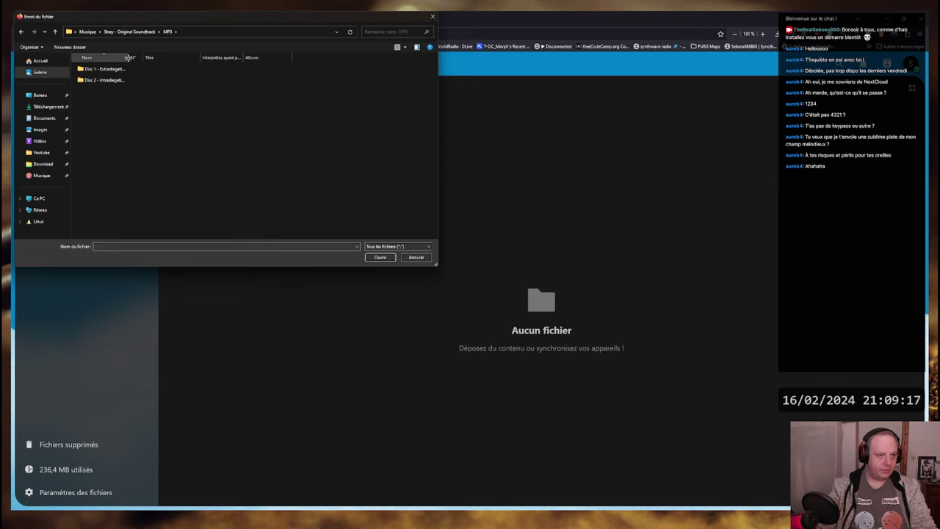
{"action": "left_click_drag", "start_coordinate": [129, 57], "coordinate": [158, 57]}
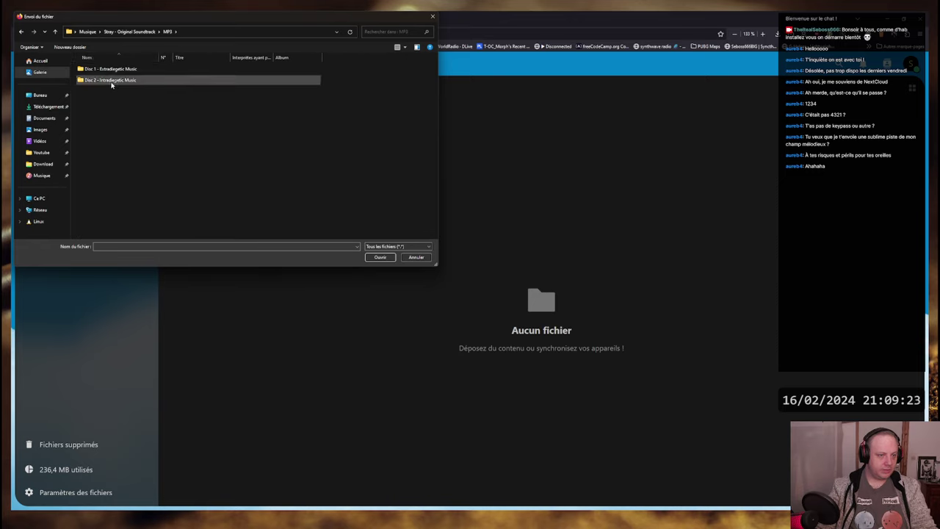
{"action": "left_click_drag", "start_coordinate": [112, 85], "coordinate": [510, 237]}
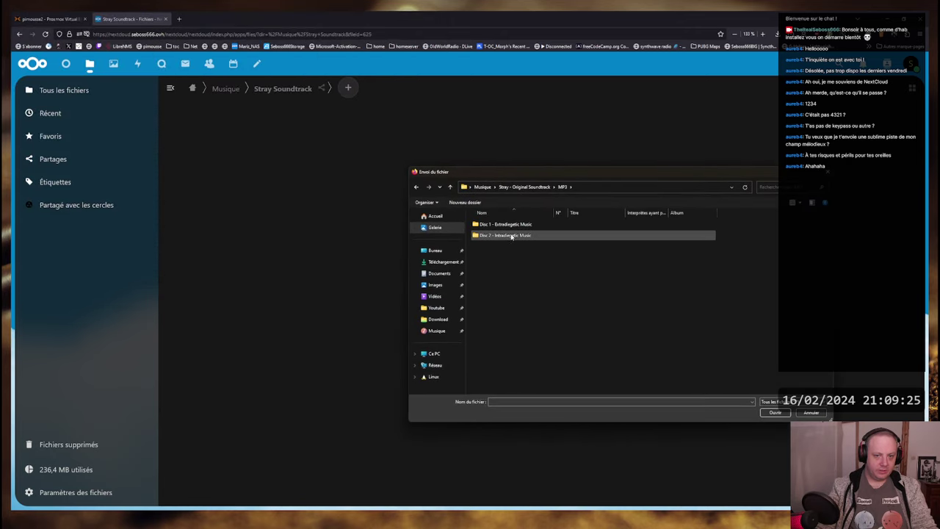
{"action": "left_click", "coordinate": [499, 224]}
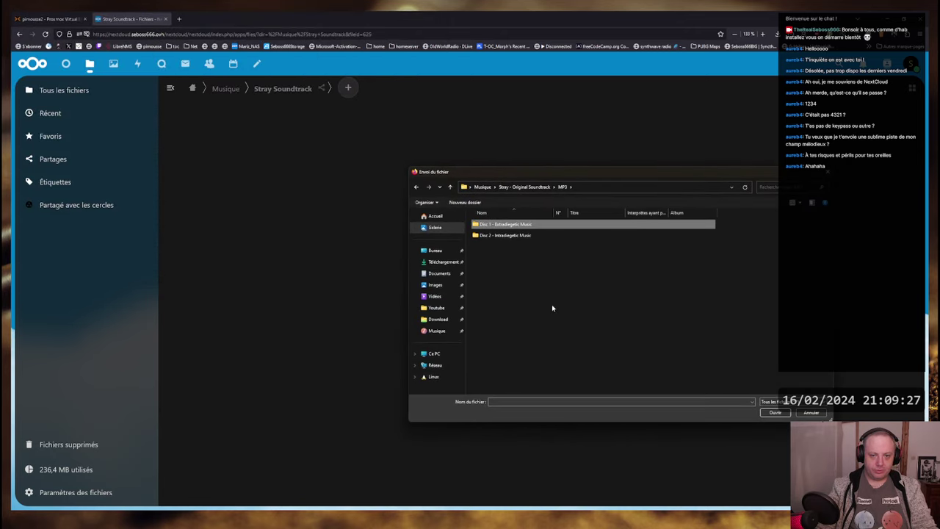
{"action": "left_click", "coordinate": [499, 235]}
{"action": "left_click", "coordinate": [549, 278]}
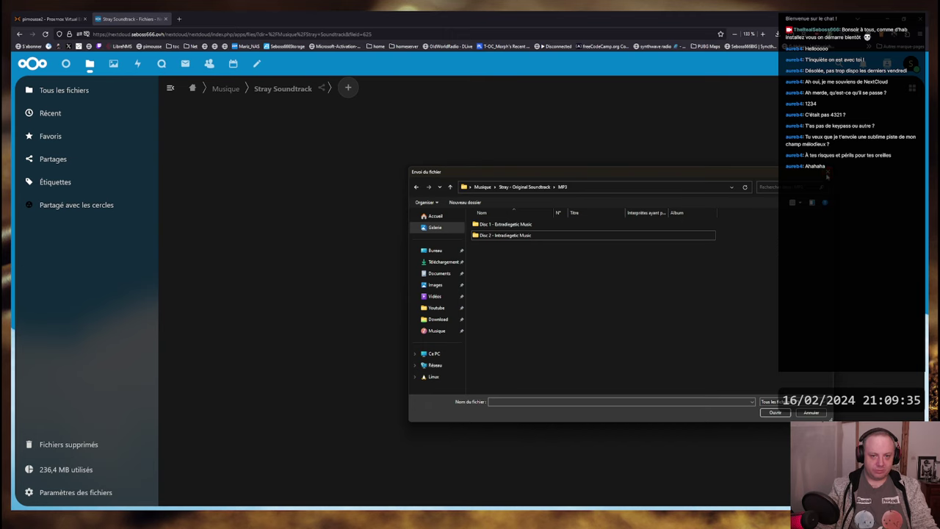
- Cancel the upload without files and bring up the add options in Stray Soundtrack
{"action": "key", "text": "Escape"}
{"action": "key", "text": "alt+Tab"}
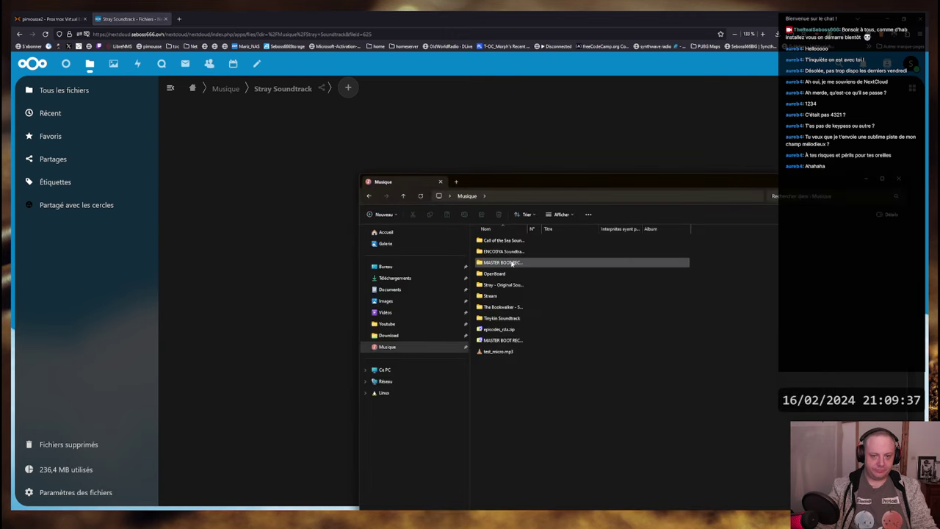
{"action": "left_click", "coordinate": [348, 88]}
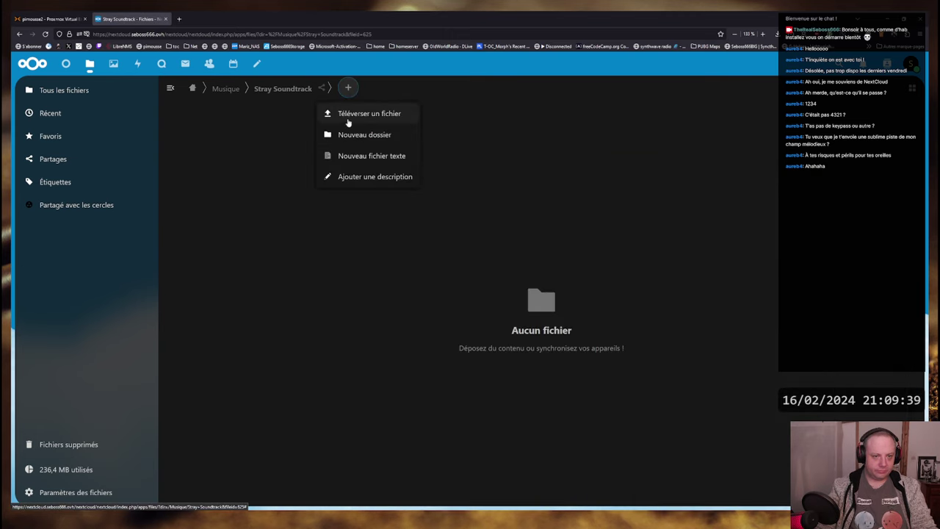
- Create a folder named Intradiegetic inside Stray Soundtrack and open it
{"action": "left_click", "coordinate": [369, 133]}
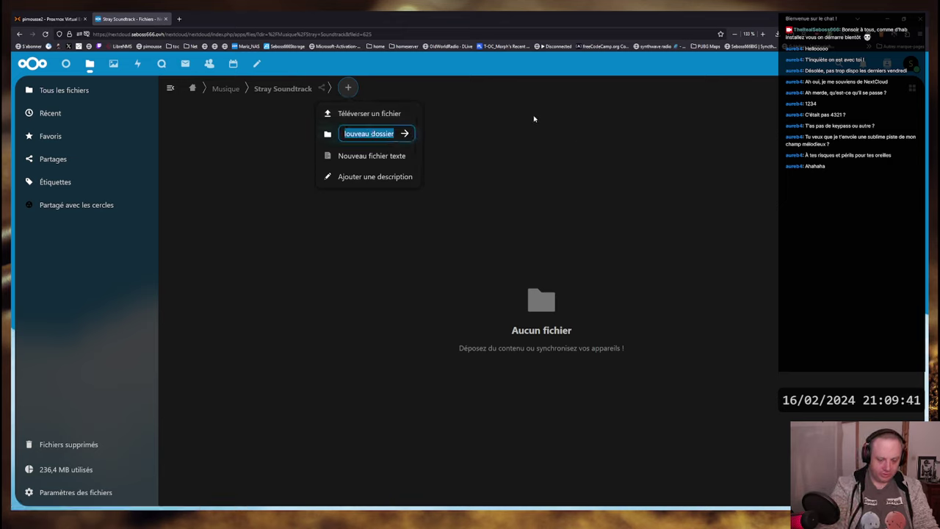
{"action": "type", "text": "Intradieget"}
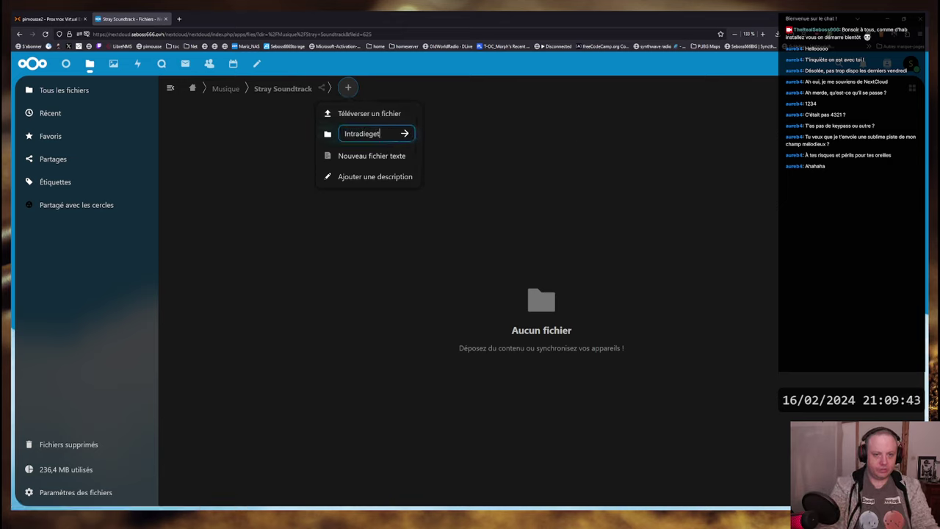
{"action": "type", "text": "ic"}
{"action": "key", "text": "Return"}
{"action": "left_click", "coordinate": [227, 188]}
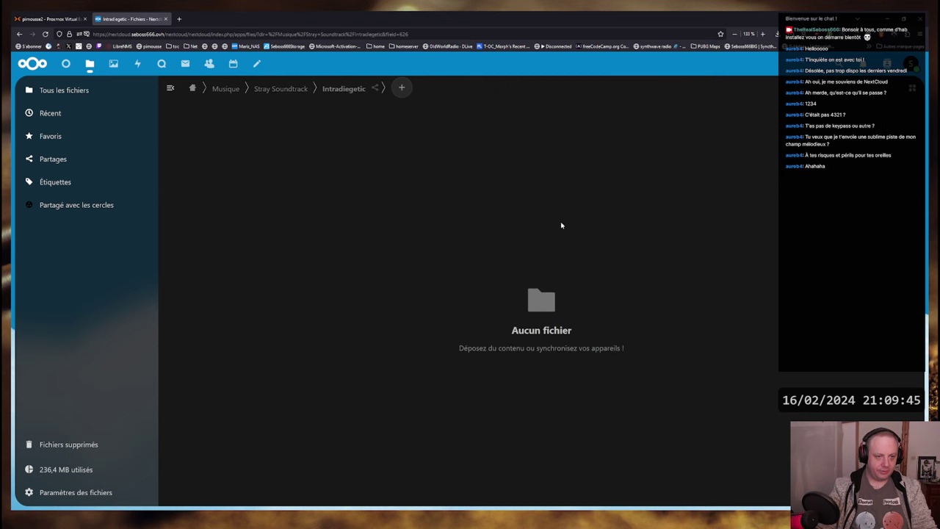
- Upload all 41 tracks from the local Stray MP3 'Disc 2 - Intradiegetic Music' folder
{"action": "key", "text": "alt+Tab"}
{"action": "left_click", "coordinate": [399, 88]}
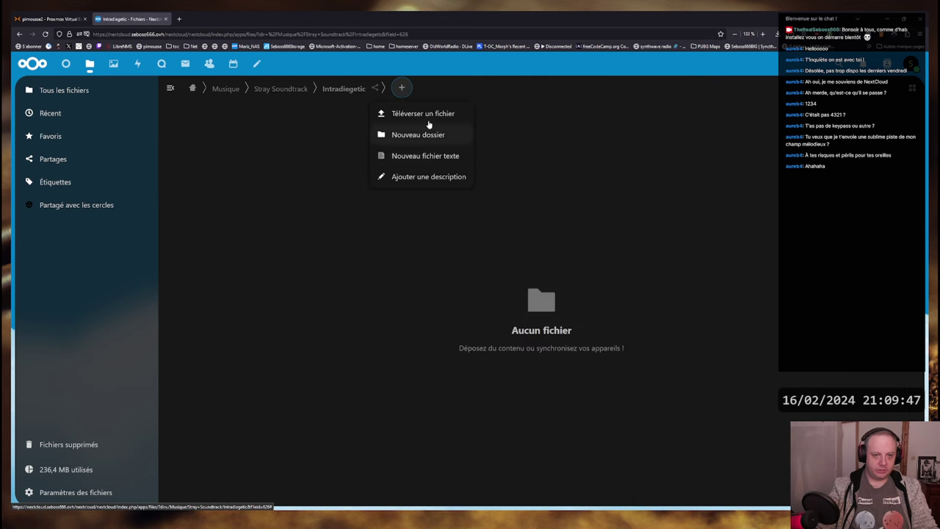
{"action": "left_click", "coordinate": [433, 115]}
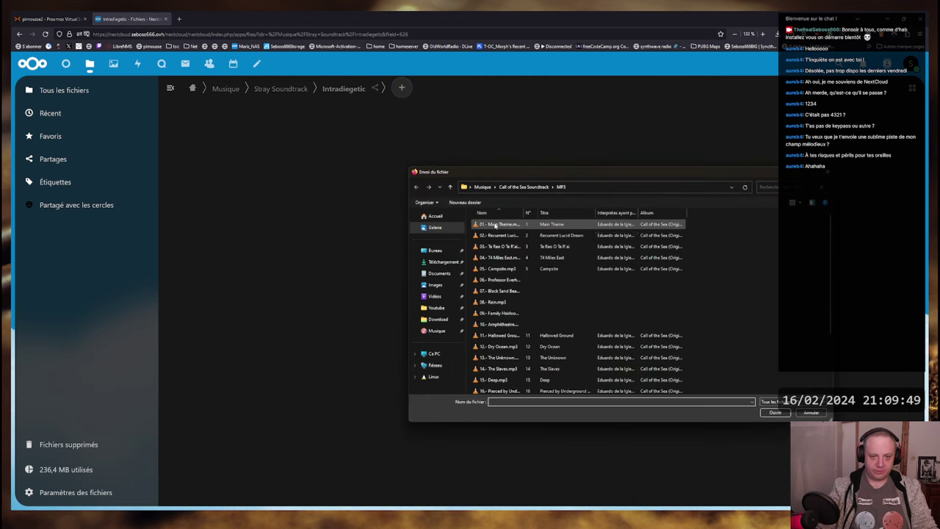
{"action": "left_click", "coordinate": [482, 187]}
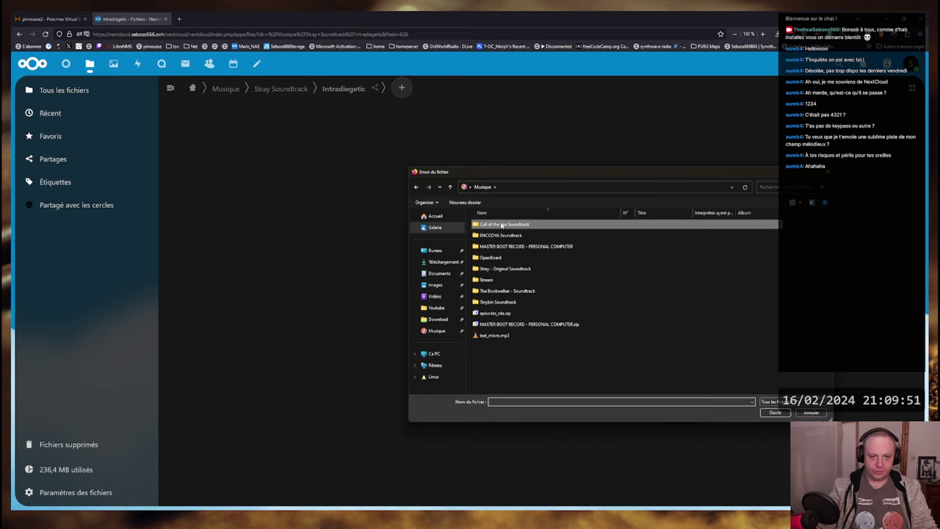
{"action": "left_click", "coordinate": [502, 224]}
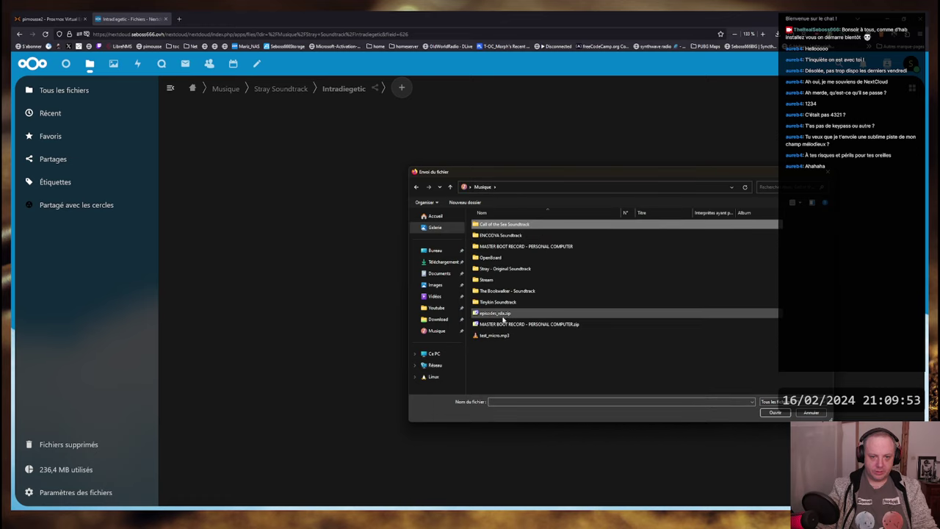
{"action": "double_click", "coordinate": [490, 269]}
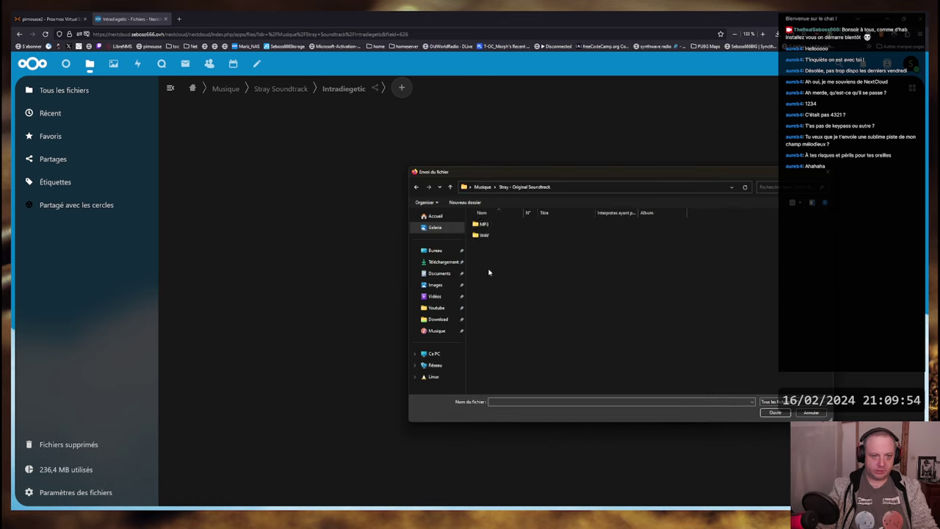
{"action": "double_click", "coordinate": [486, 224]}
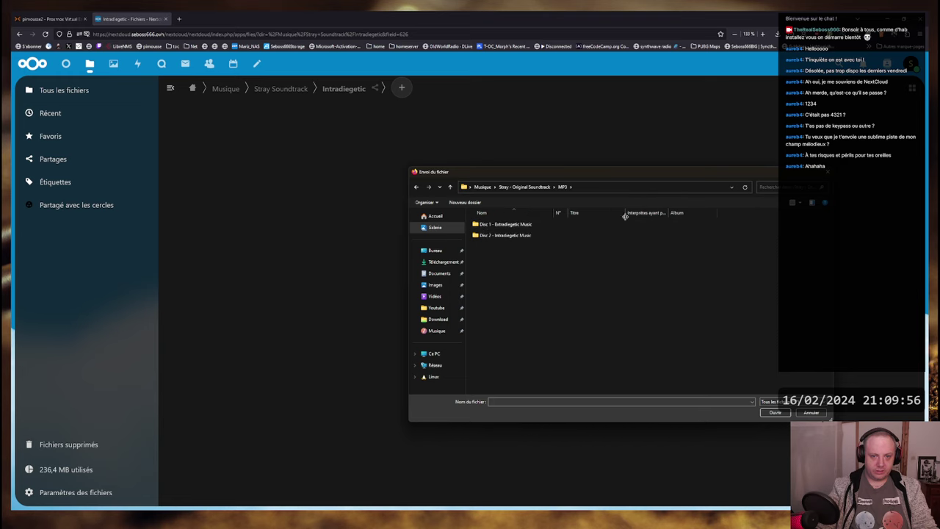
{"action": "double_click", "coordinate": [506, 235]}
{"action": "left_click", "coordinate": [529, 235]}
{"action": "key", "text": "ctrl+a"}
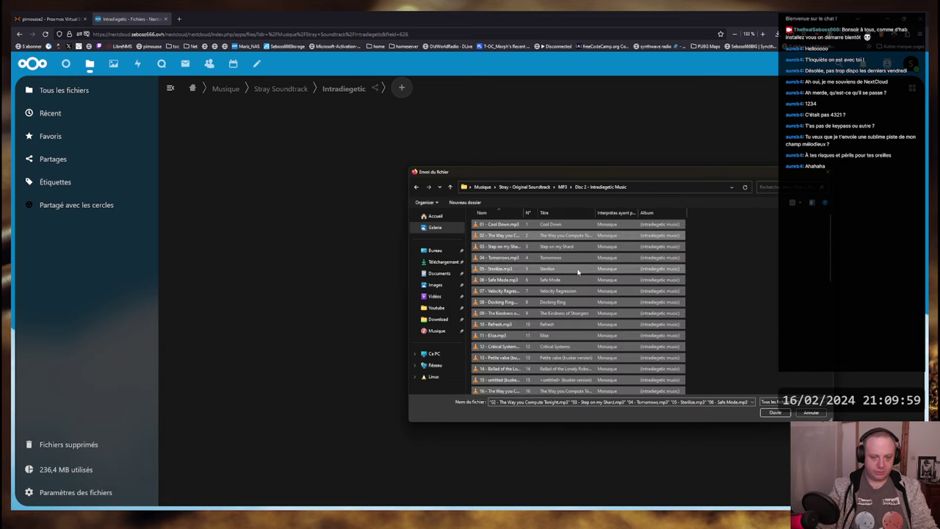
{"action": "key", "text": "Return"}
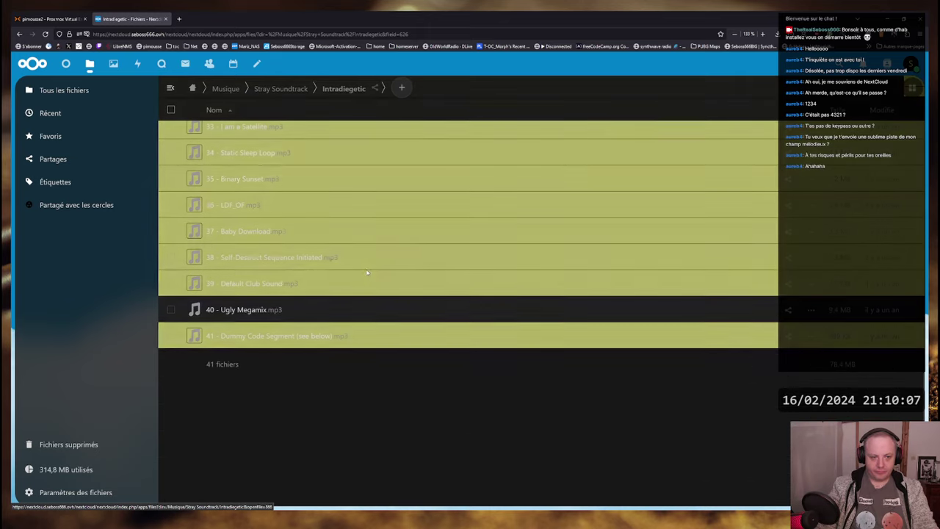
- Review the uploaded Intradiegetic tracks and Files settings, then open the user account menu
{"action": "scroll", "coordinate": [336, 296], "scroll_direction": "up", "scroll_amount": 15}
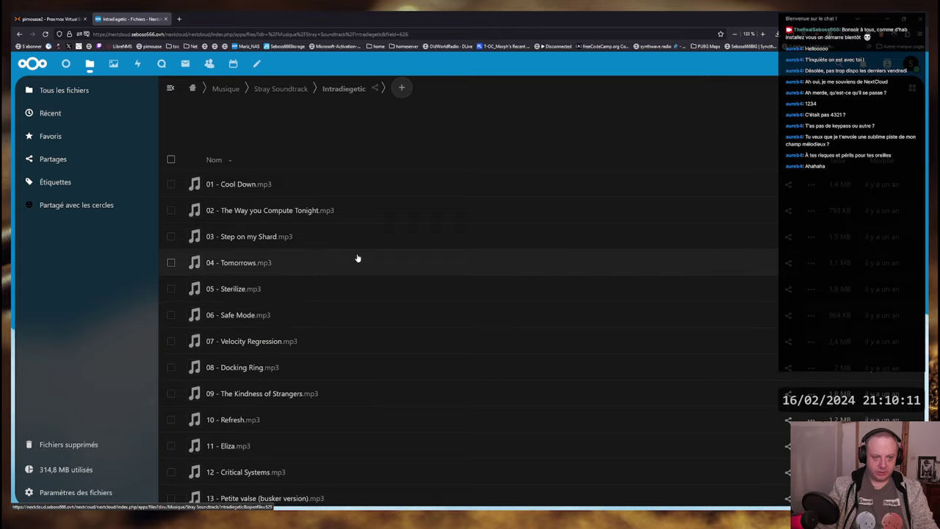
{"action": "scroll", "coordinate": [350, 253], "scroll_direction": "down", "scroll_amount": 12}
{"action": "scroll", "coordinate": [347, 240], "scroll_direction": "down", "scroll_amount": 5}
{"action": "scroll", "coordinate": [346, 238], "scroll_direction": "up", "scroll_amount": 15}
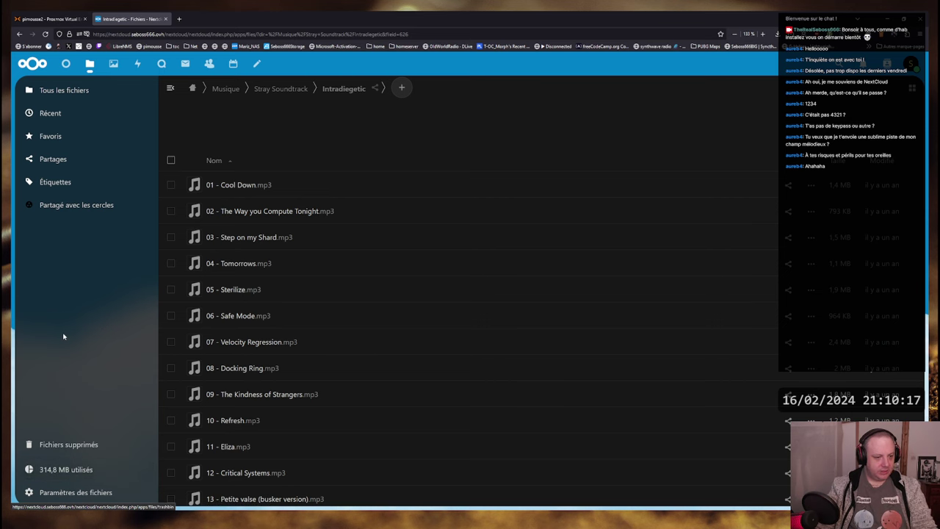
{"action": "left_click", "coordinate": [57, 492]}
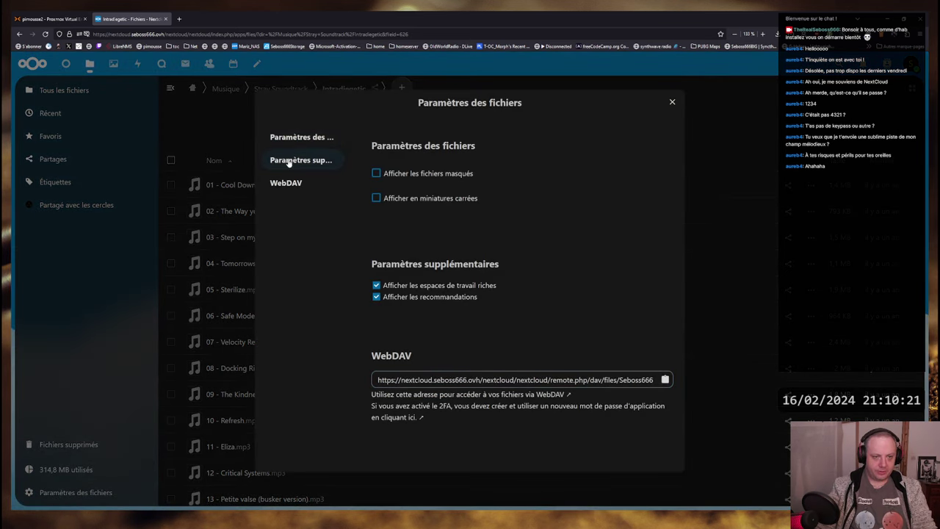
{"action": "left_click", "coordinate": [671, 103]}
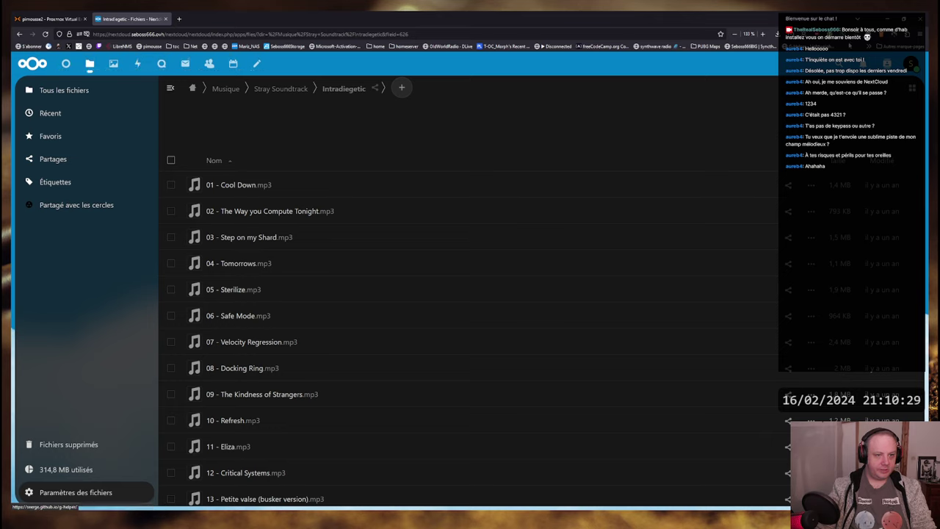
{"action": "left_click", "coordinate": [910, 64]}
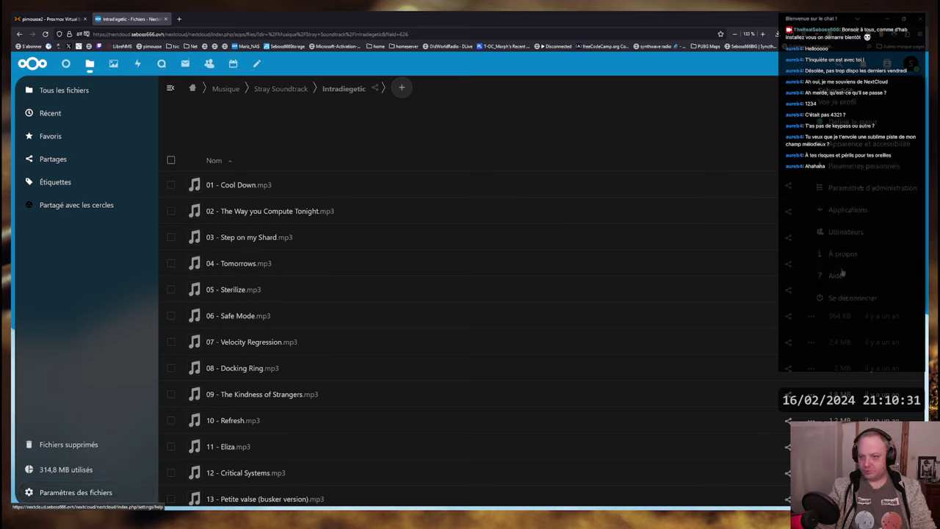
{"action": "left_click", "coordinate": [852, 189]}
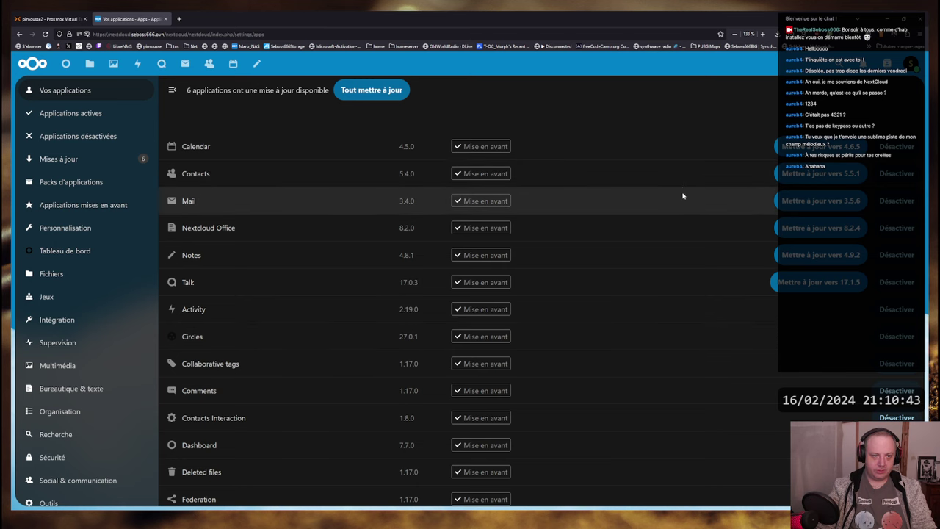
{"action": "scroll", "coordinate": [677, 157], "scroll_direction": "down", "scroll_amount": 3}
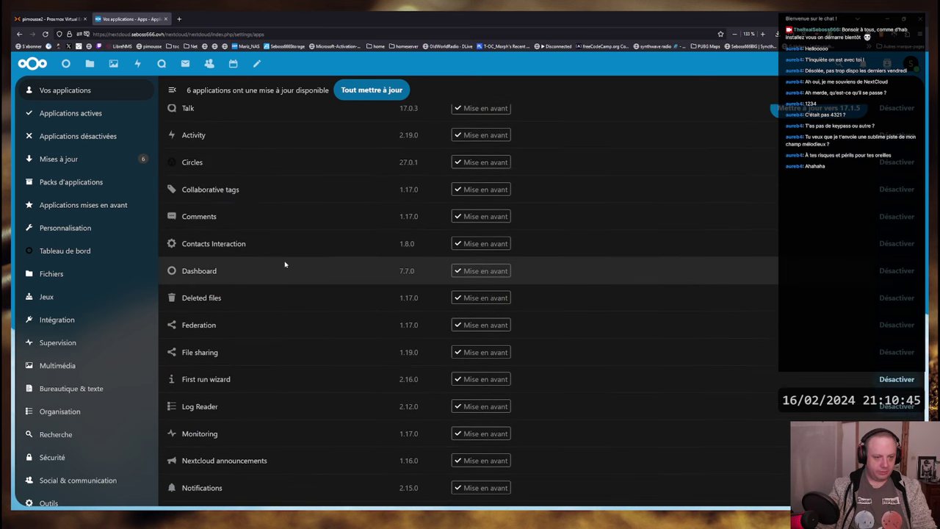
{"action": "scroll", "coordinate": [285, 264], "scroll_direction": "down", "scroll_amount": 3}
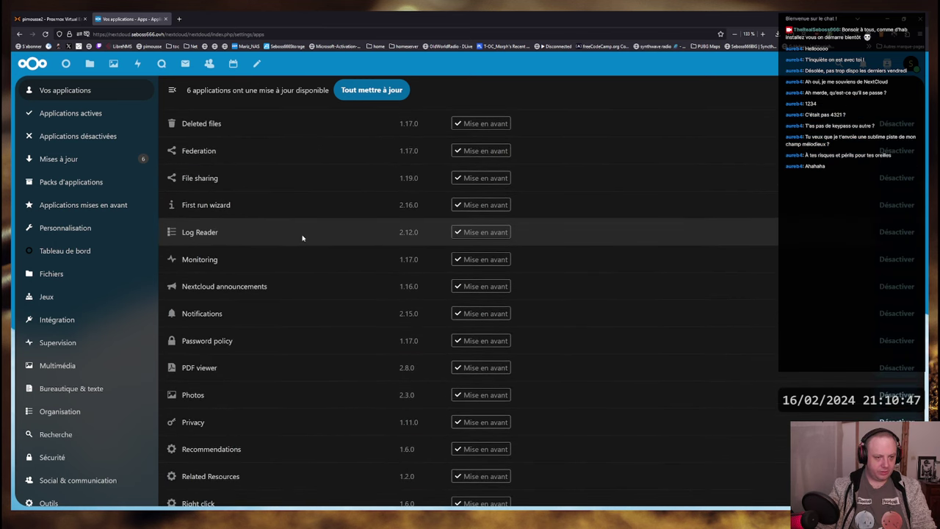
{"action": "scroll", "coordinate": [303, 237], "scroll_direction": "down", "scroll_amount": 2}
{"action": "scroll", "coordinate": [304, 234], "scroll_direction": "up", "scroll_amount": 8}
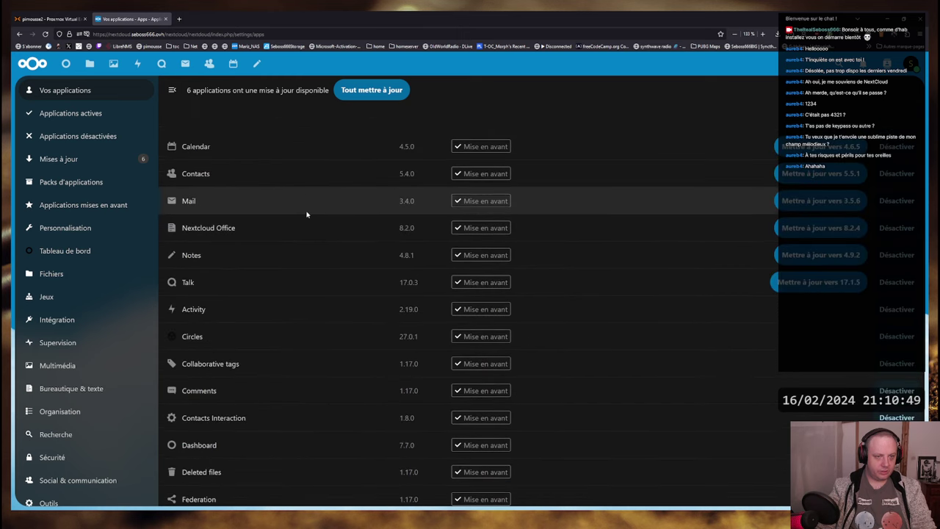
{"action": "scroll", "coordinate": [580, 159], "scroll_direction": "down", "scroll_amount": 8}
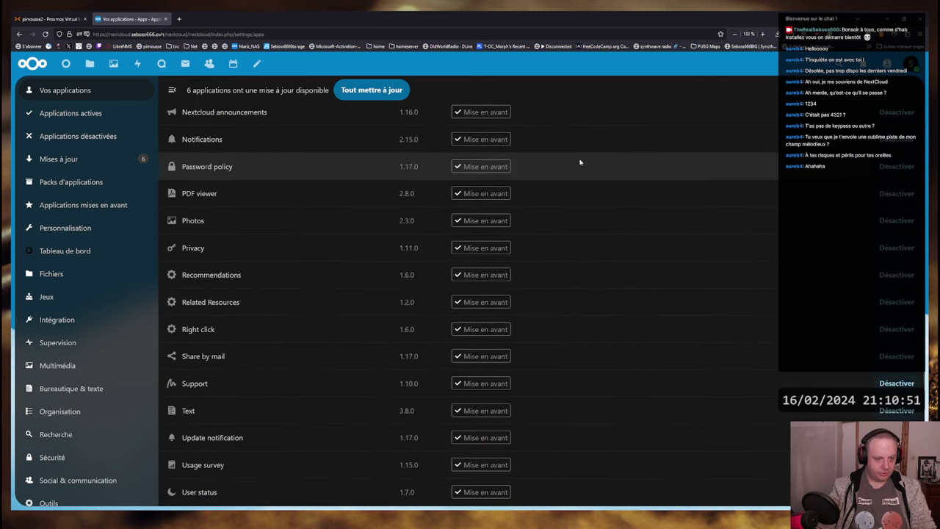
{"action": "scroll", "coordinate": [296, 220], "scroll_direction": "up", "scroll_amount": 3}
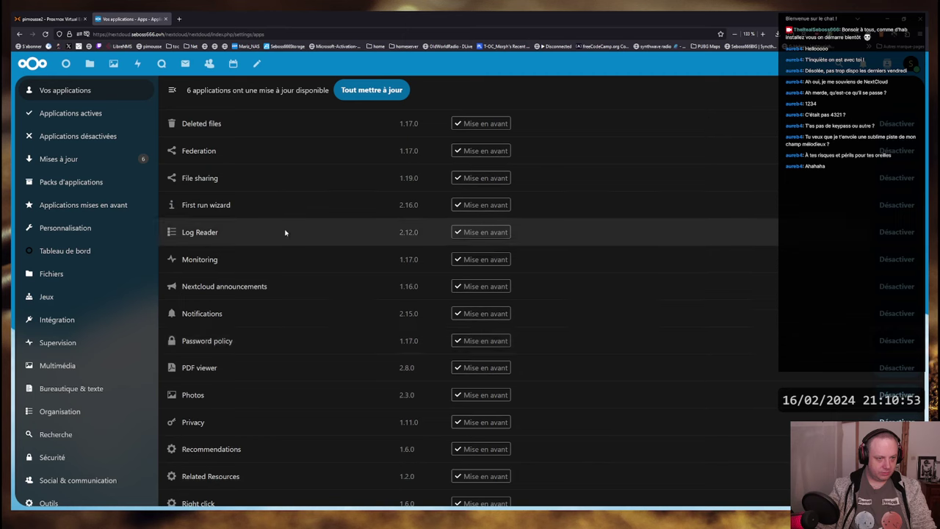
{"action": "scroll", "coordinate": [237, 255], "scroll_direction": "up", "scroll_amount": 5}
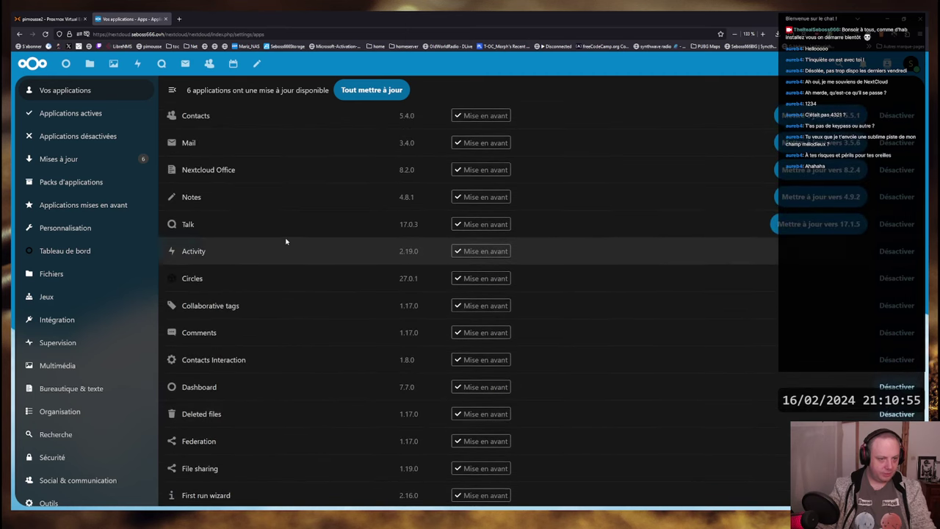
{"action": "scroll", "coordinate": [291, 217], "scroll_direction": "up", "scroll_amount": 1}
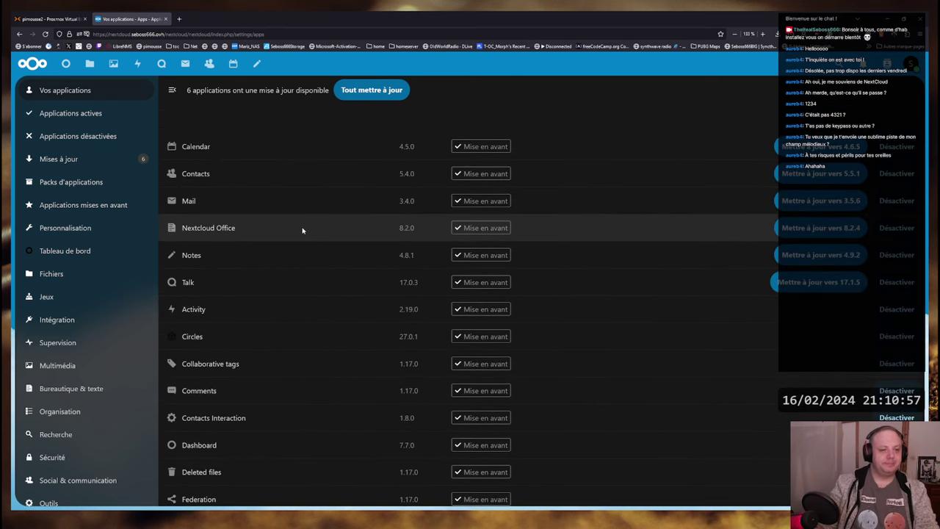
{"action": "scroll", "coordinate": [295, 181], "scroll_direction": "down", "scroll_amount": 5}
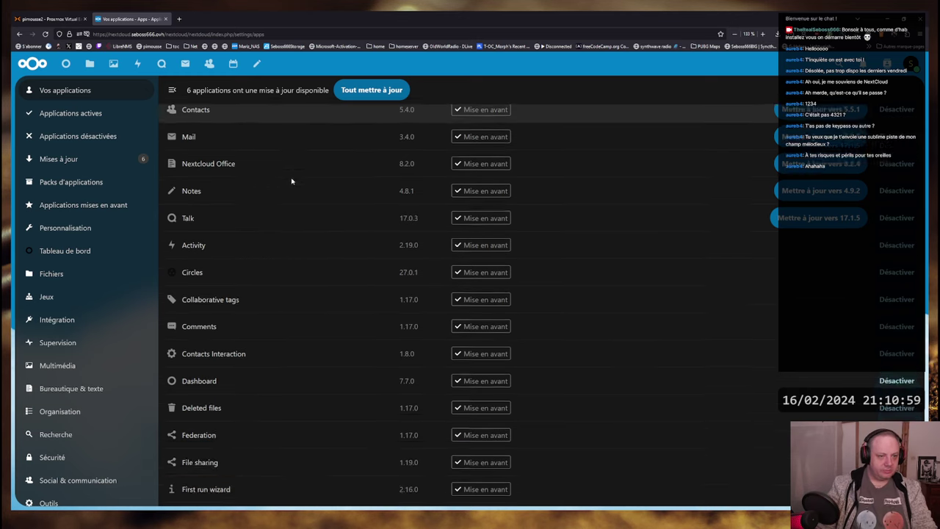
{"action": "scroll", "coordinate": [301, 181], "scroll_direction": "down", "scroll_amount": 4}
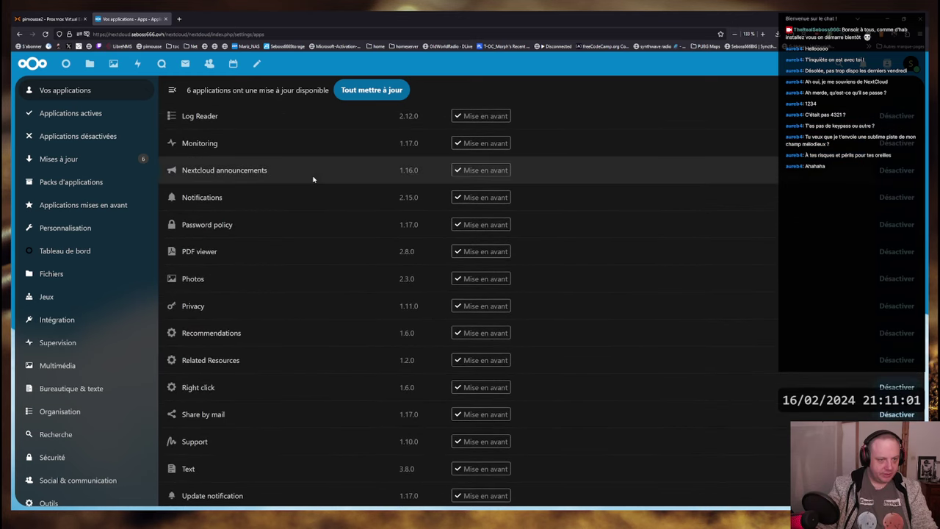
{"action": "scroll", "coordinate": [313, 179], "scroll_direction": "down", "scroll_amount": 5}
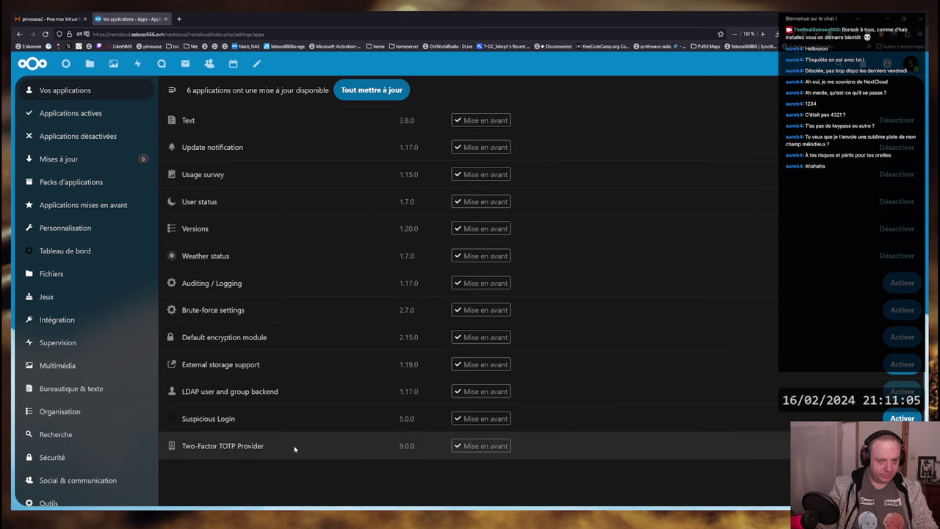
{"action": "scroll", "coordinate": [304, 398], "scroll_direction": "up", "scroll_amount": 2}
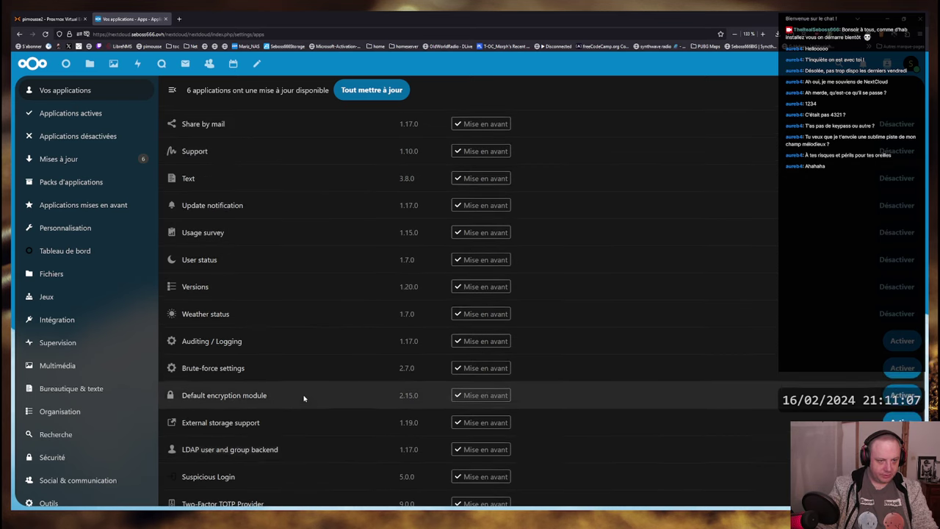
{"action": "scroll", "coordinate": [304, 398], "scroll_direction": "up", "scroll_amount": 3}
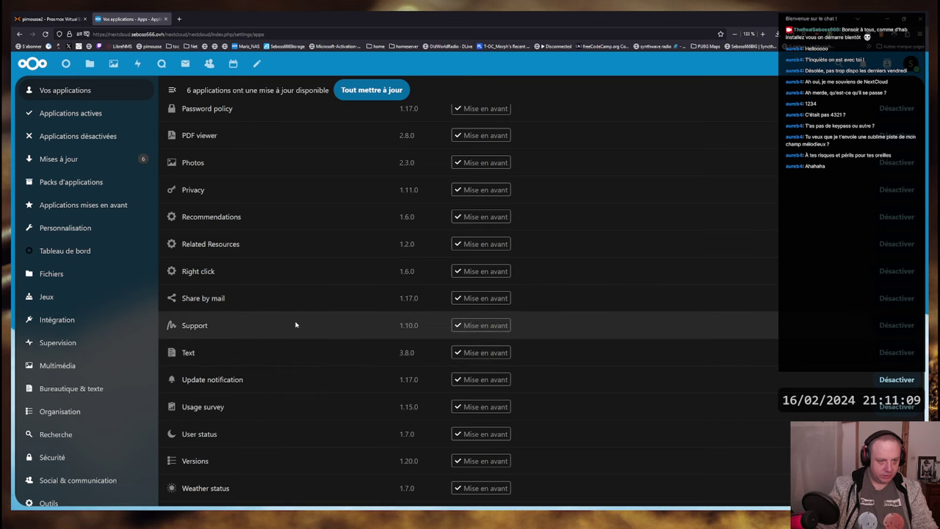
{"action": "scroll", "coordinate": [294, 316], "scroll_direction": "up", "scroll_amount": 5}
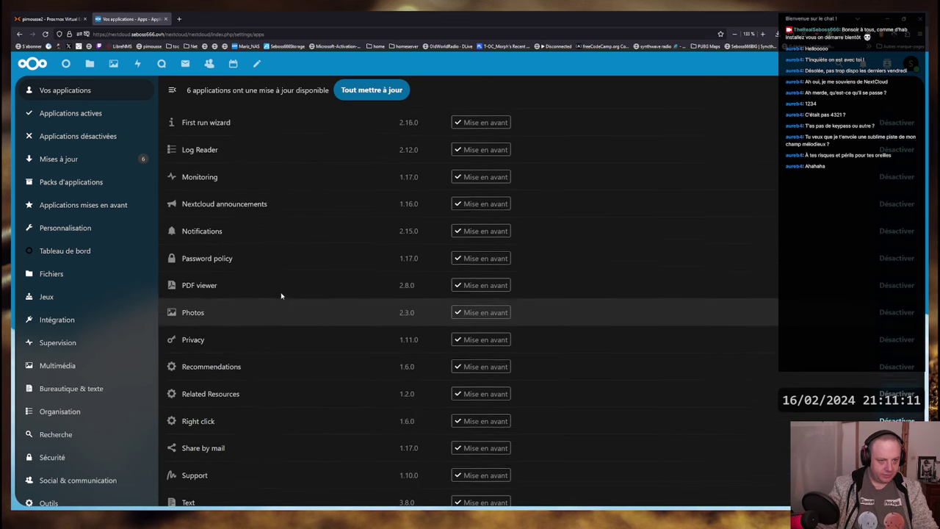
{"action": "scroll", "coordinate": [291, 295], "scroll_direction": "up", "scroll_amount": 1}
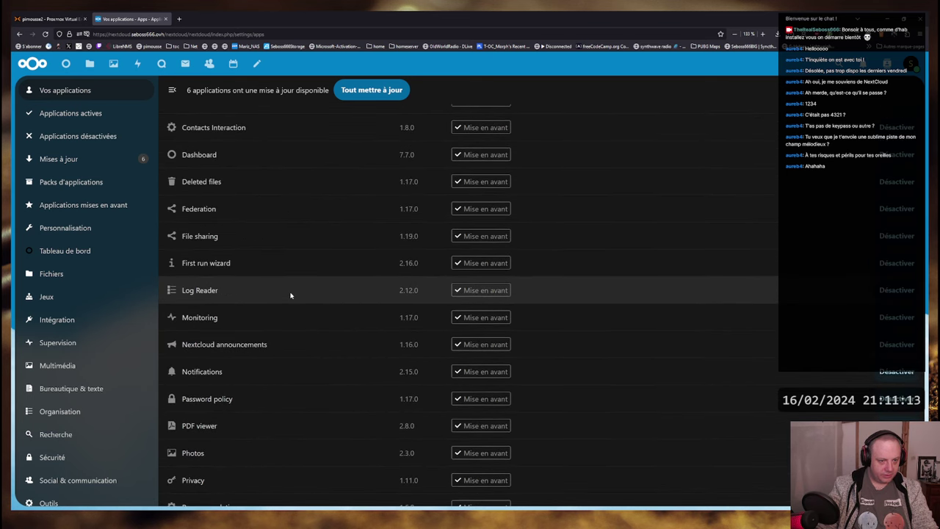
{"action": "scroll", "coordinate": [291, 295], "scroll_direction": "up", "scroll_amount": 4}
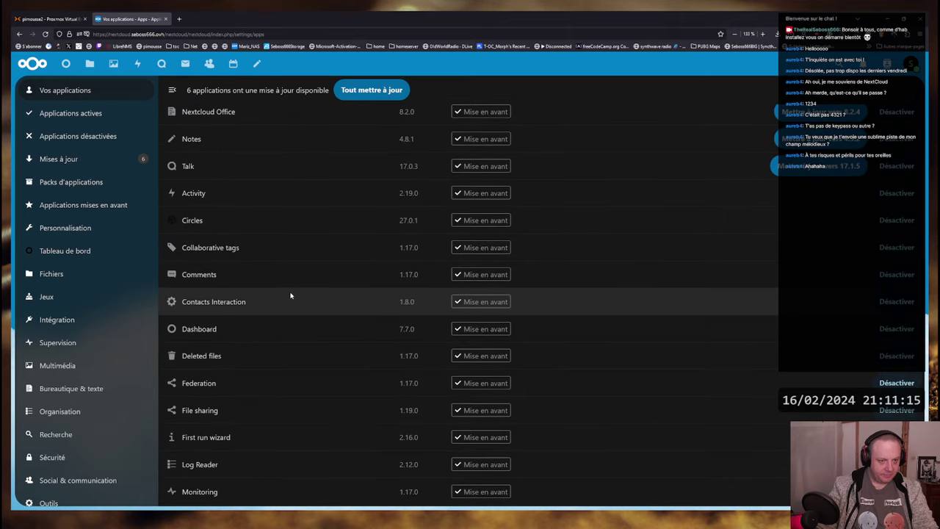
{"action": "scroll", "coordinate": [291, 295], "scroll_direction": "up", "scroll_amount": 3}
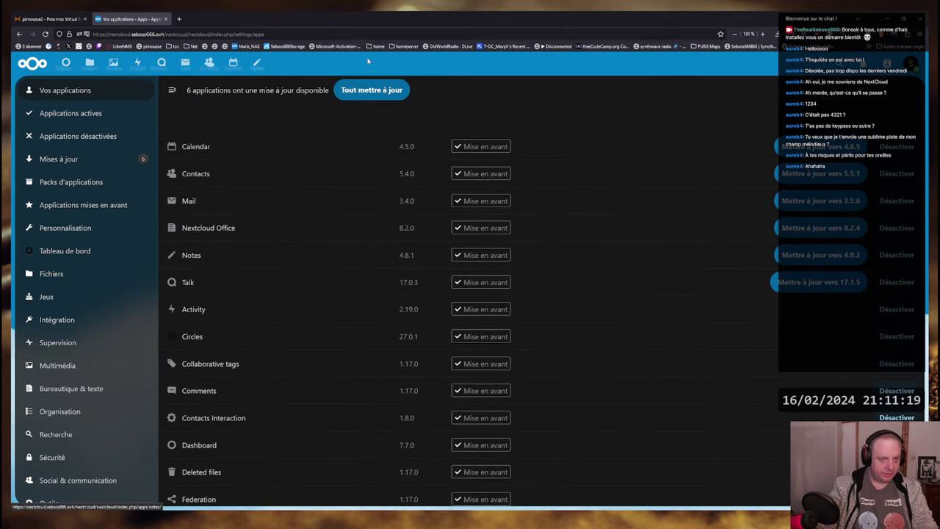
{"action": "left_click", "coordinate": [910, 63]}
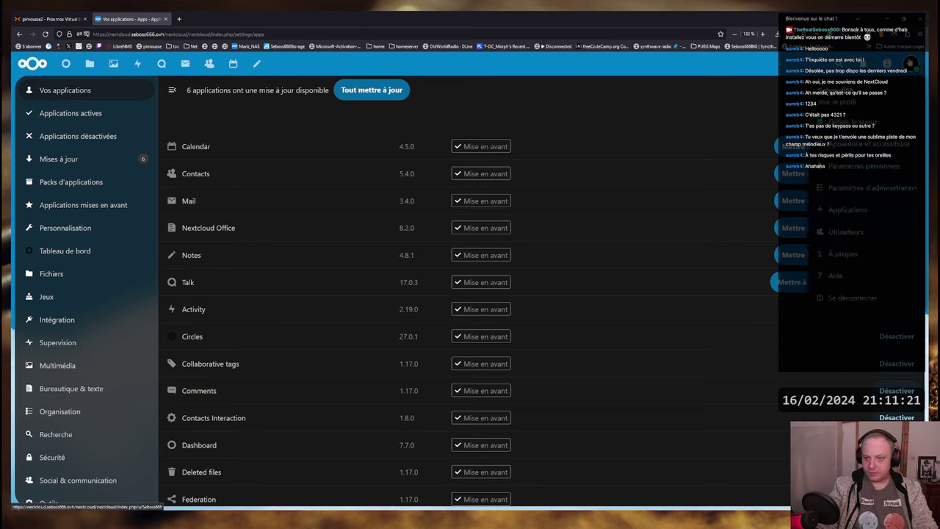
{"action": "left_click", "coordinate": [910, 63]}
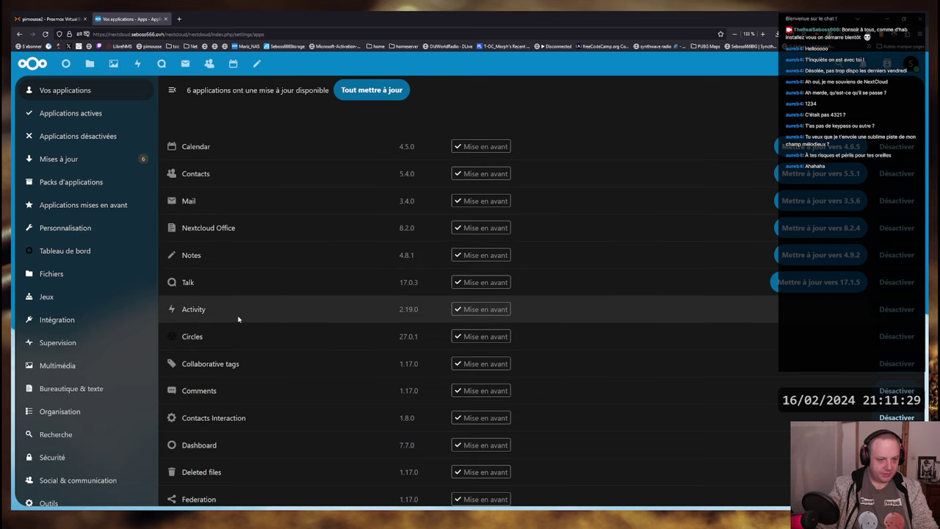
{"action": "scroll", "coordinate": [237, 316], "scroll_direction": "down", "scroll_amount": 2}
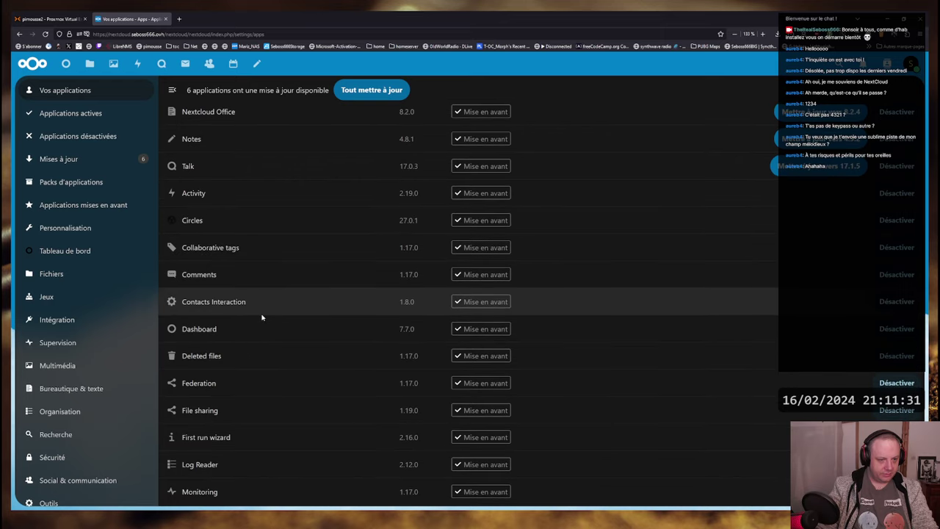
{"action": "scroll", "coordinate": [254, 293], "scroll_direction": "down", "scroll_amount": 1}
{"action": "scroll", "coordinate": [264, 305], "scroll_direction": "down", "scroll_amount": 1}
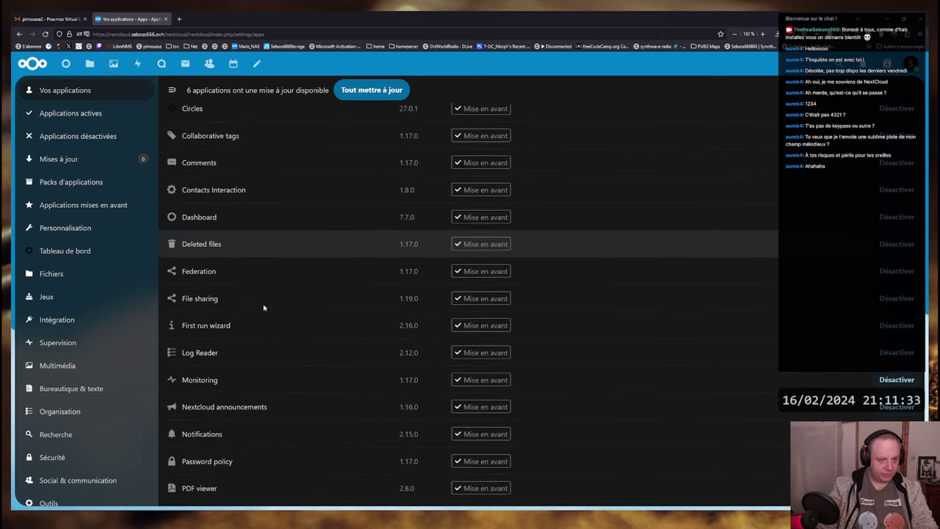
{"action": "scroll", "coordinate": [275, 272], "scroll_direction": "down", "scroll_amount": 1}
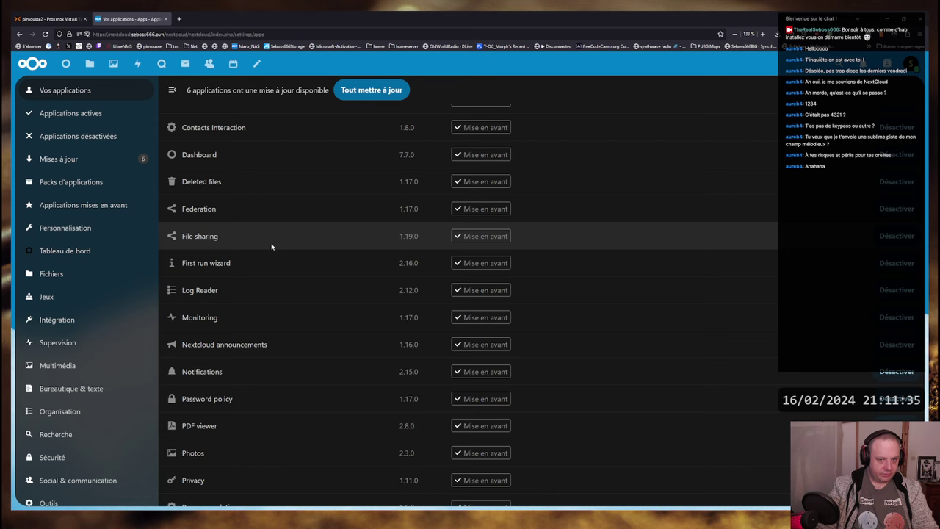
{"action": "scroll", "coordinate": [271, 247], "scroll_direction": "down", "scroll_amount": 1}
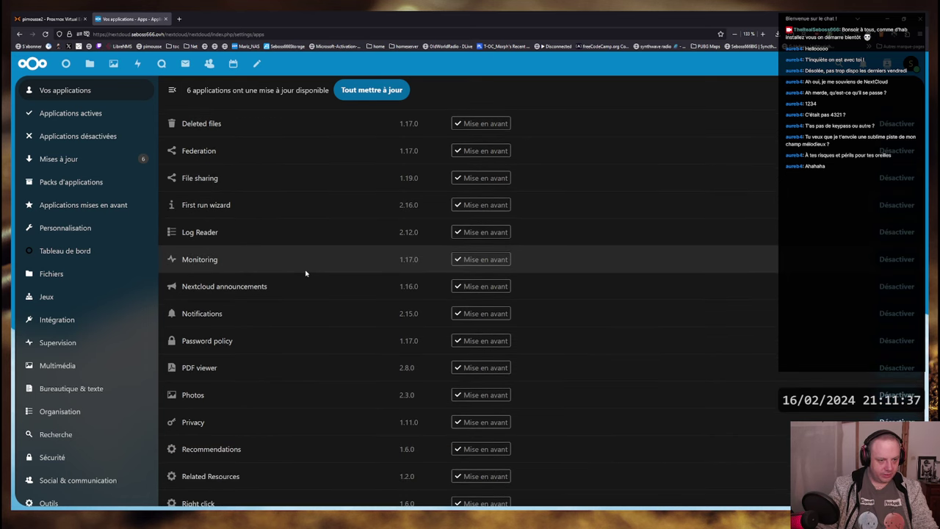
{"action": "scroll", "coordinate": [281, 279], "scroll_direction": "down", "scroll_amount": 1}
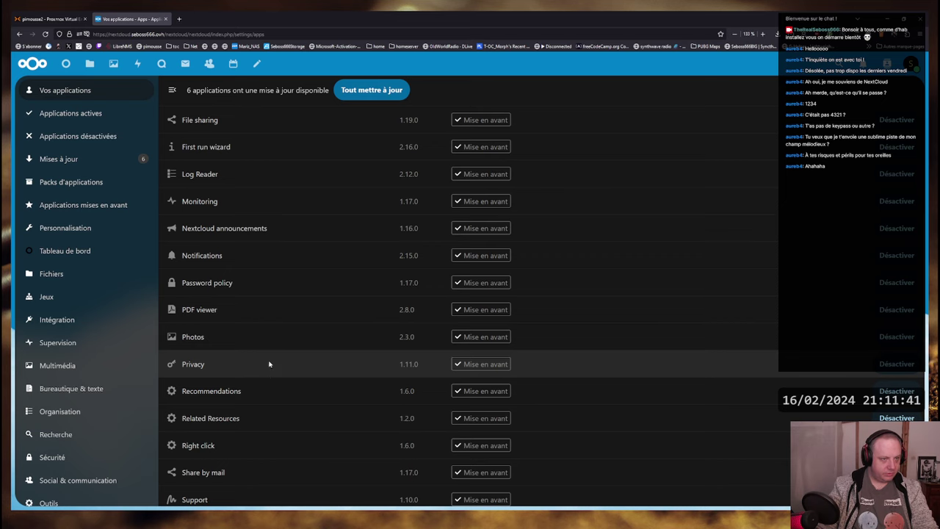
- Go via Photos back to the dashboard, now recommending tracks like '01.- Main Theme.mp3'
{"action": "left_click", "coordinate": [113, 63]}
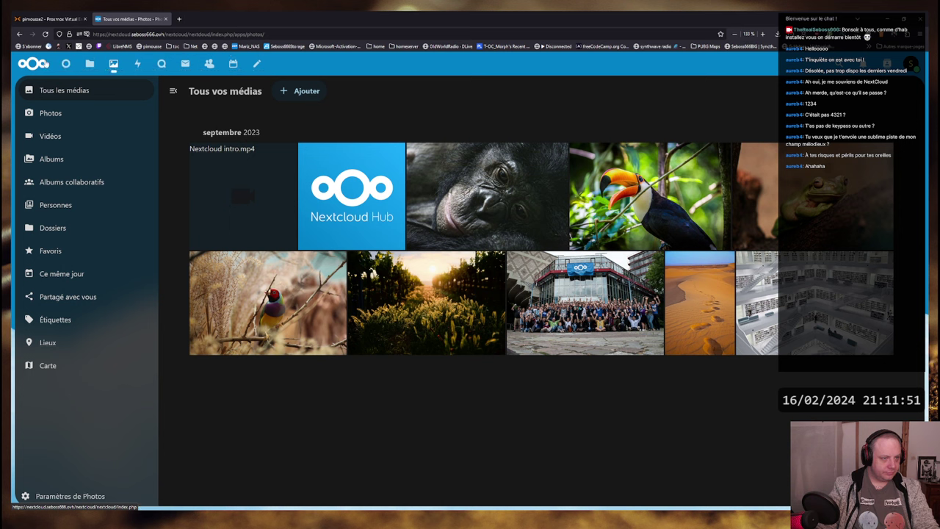
{"action": "left_click", "coordinate": [33, 63]}
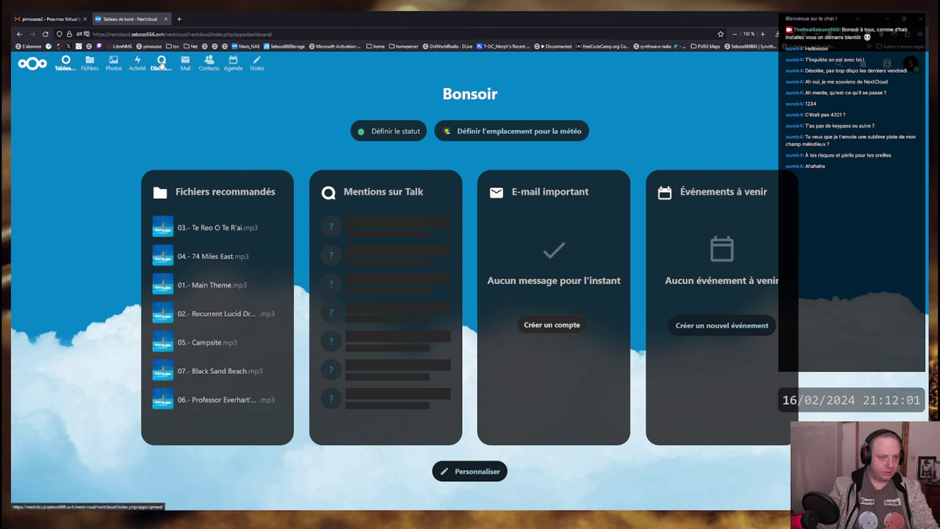
{"action": "left_click", "coordinate": [32, 63]}
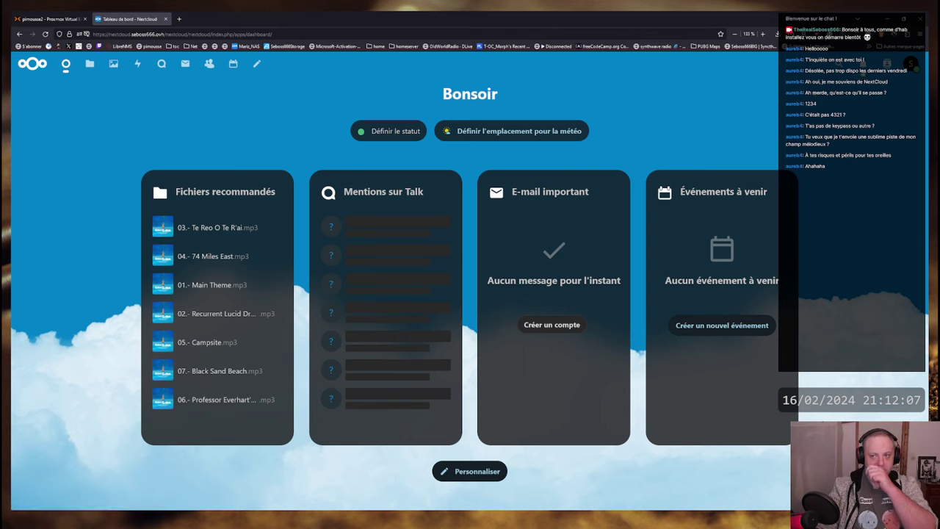
{"action": "left_click", "coordinate": [886, 64]}
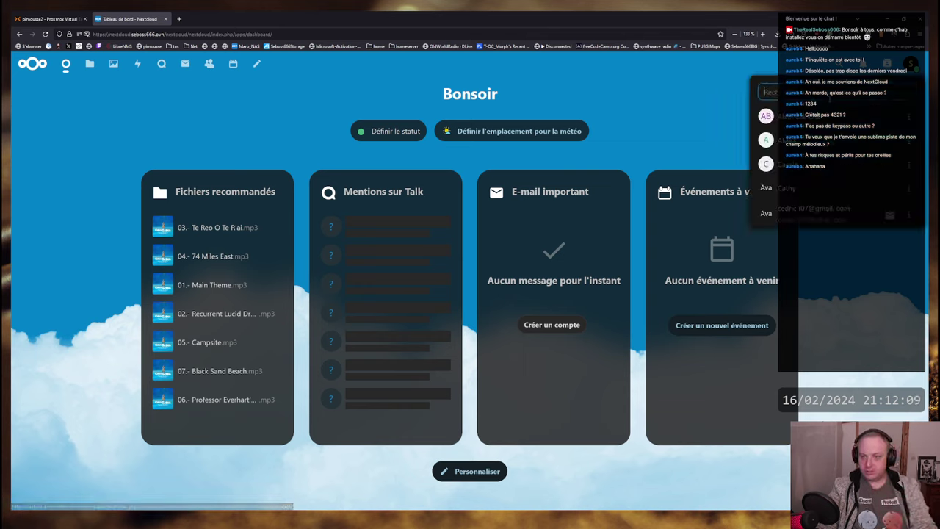
{"action": "key", "text": "Escape"}
{"action": "left_click", "coordinate": [910, 63]}
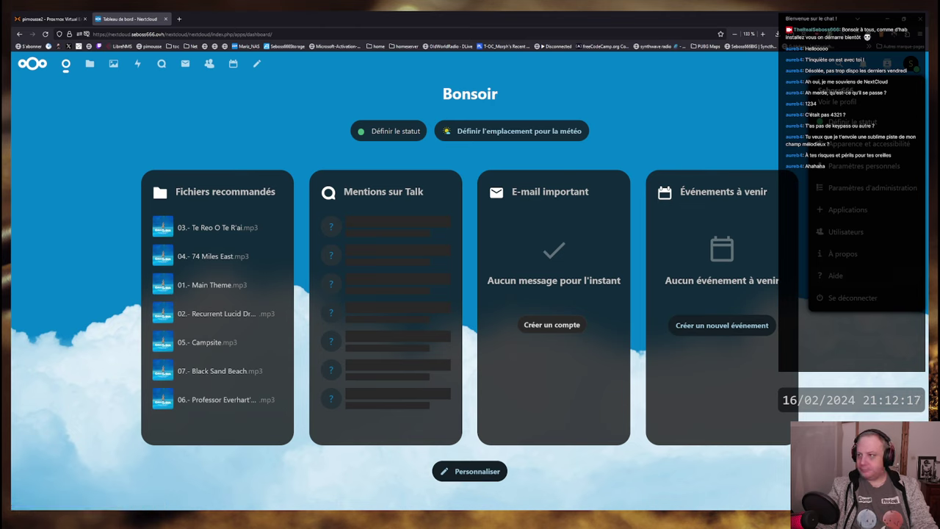
{"action": "key", "text": "alt+Tab"}
{"action": "key", "text": "alt+Tab"}
{"action": "key", "text": "alt+Tab"}
{"action": "key", "text": "alt+Tab"}
{"action": "key", "text": "alt+Tab"}
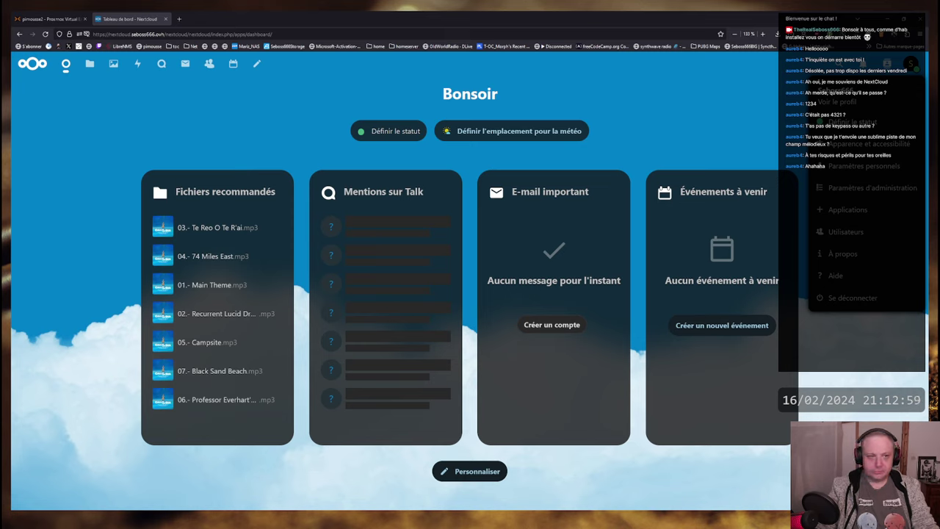
{"action": "double_click", "coordinate": [254, 33]}
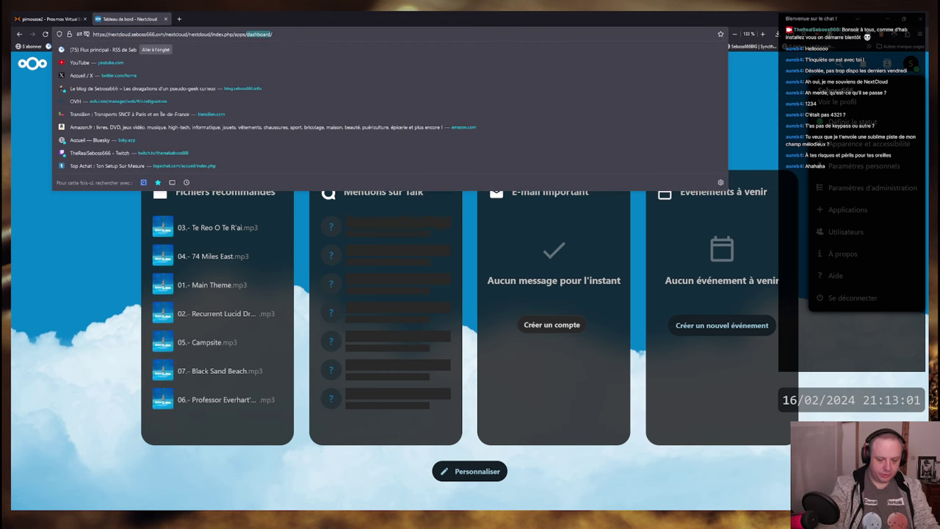
- Replace 'dashboard' with 'music' in the address bar to load /apps/music/
{"action": "type", "text": "music"}
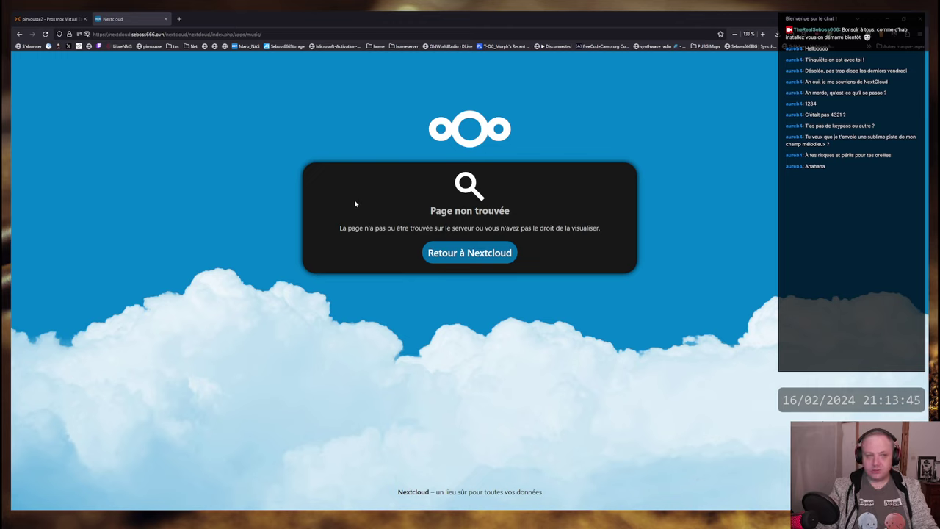
- Leave Proxmox VE and the Music error page for the Nextcloud dashboard recommending soundtrack MP3s
{"action": "left_click", "coordinate": [83, 18]}
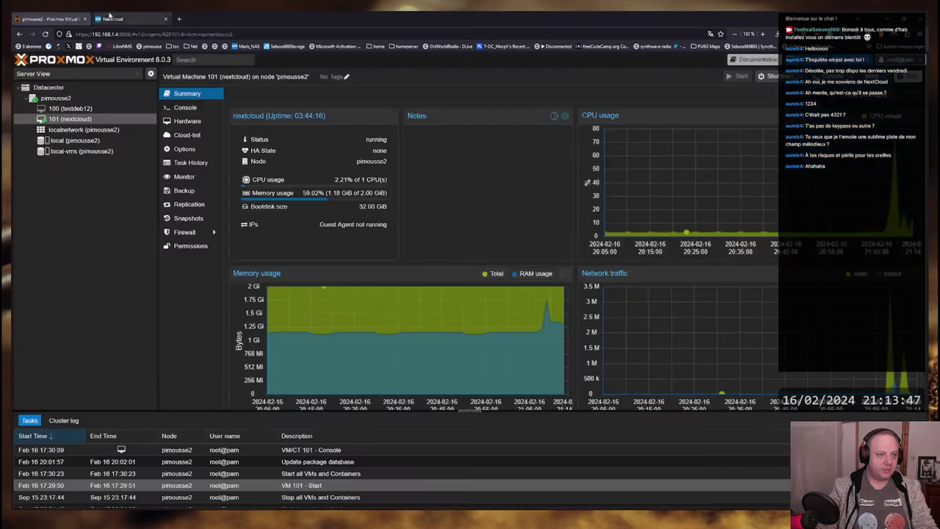
{"action": "left_click", "coordinate": [118, 18]}
{"action": "left_click", "coordinate": [476, 257]}
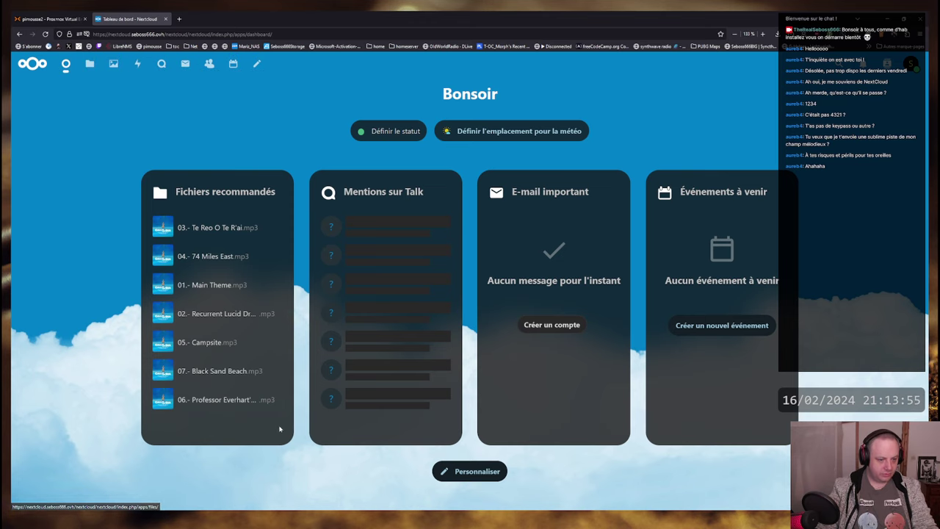
- From Personnaliser, open the app store's Dashboard widgets category and browse apps like Analytics and Collaboard
{"action": "left_click", "coordinate": [482, 472]}
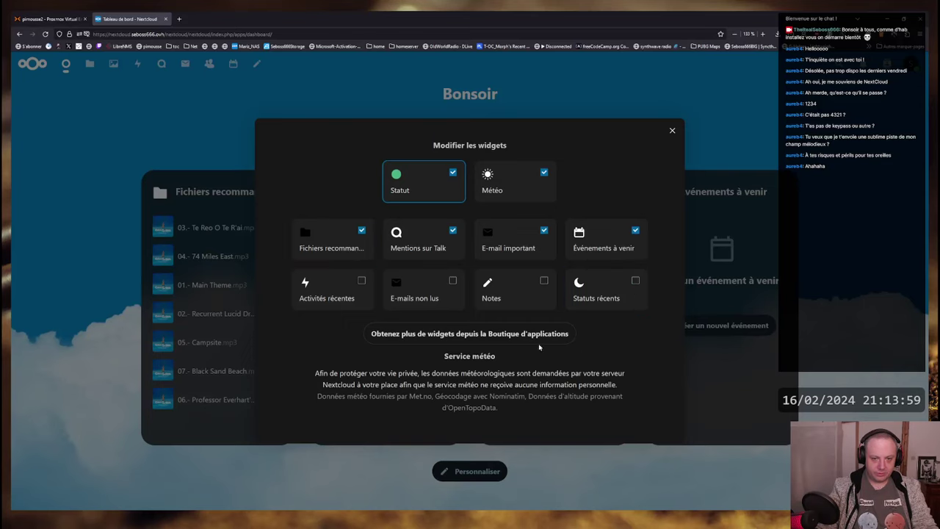
{"action": "left_click", "coordinate": [477, 334]}
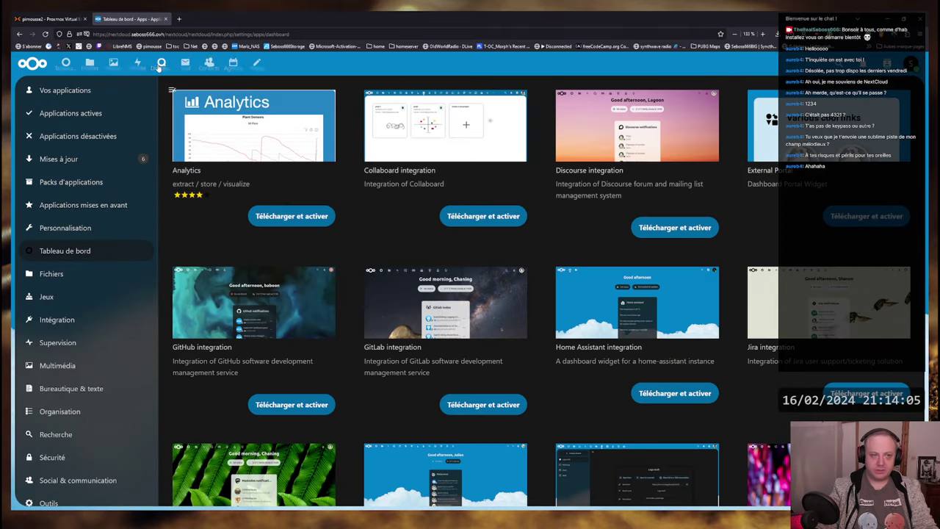
{"action": "scroll", "coordinate": [352, 237], "scroll_direction": "down", "scroll_amount": 10}
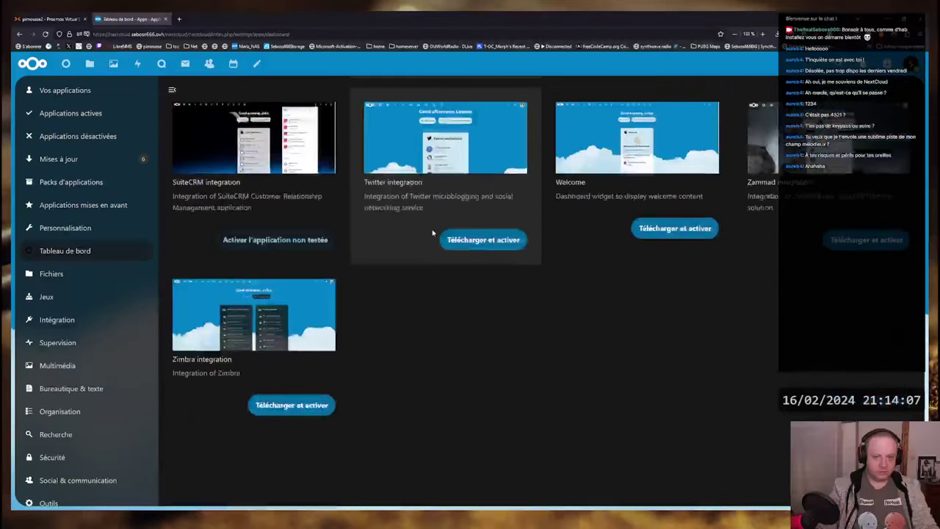
{"action": "scroll", "coordinate": [360, 372], "scroll_direction": "up", "scroll_amount": 1}
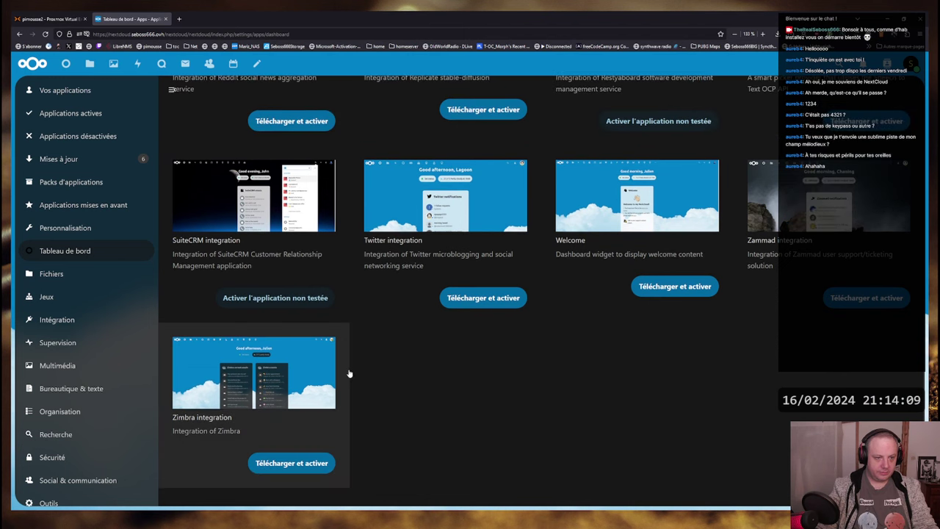
{"action": "scroll", "coordinate": [346, 323], "scroll_direction": "up", "scroll_amount": 1}
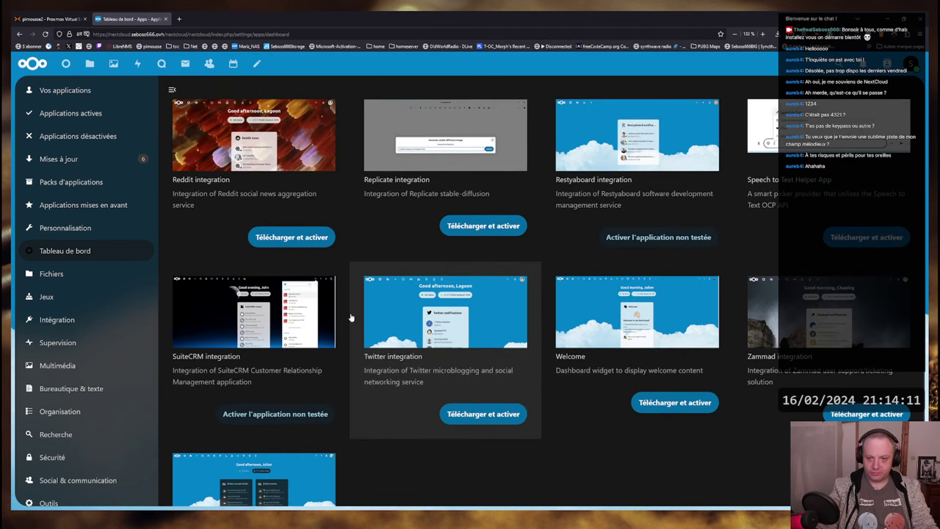
{"action": "scroll", "coordinate": [349, 317], "scroll_direction": "up", "scroll_amount": 1}
{"action": "scroll", "coordinate": [346, 318], "scroll_direction": "up", "scroll_amount": 1}
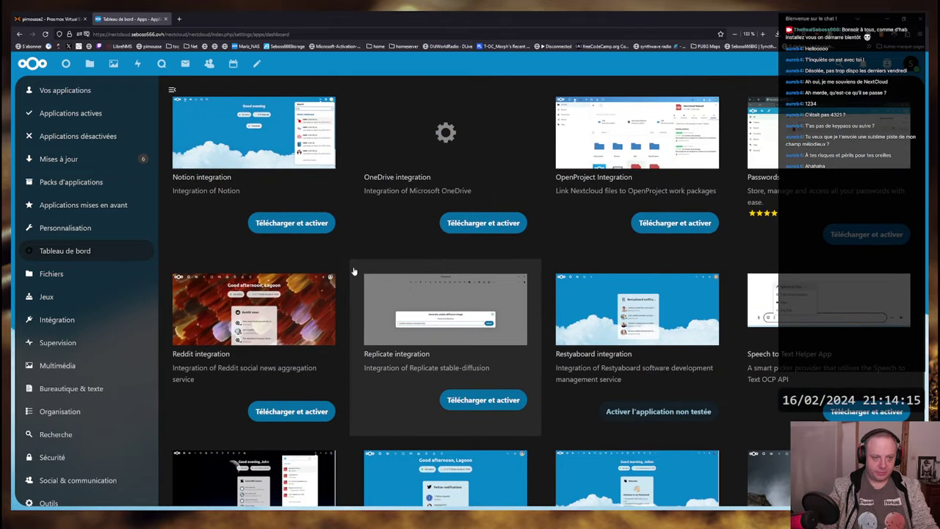
{"action": "scroll", "coordinate": [351, 276], "scroll_direction": "up", "scroll_amount": 2}
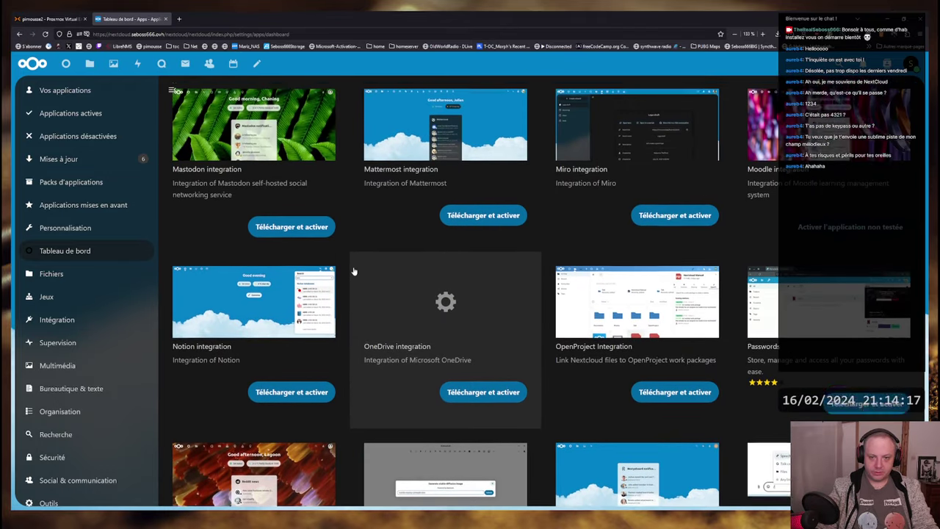
{"action": "scroll", "coordinate": [353, 286], "scroll_direction": "up", "scroll_amount": 2}
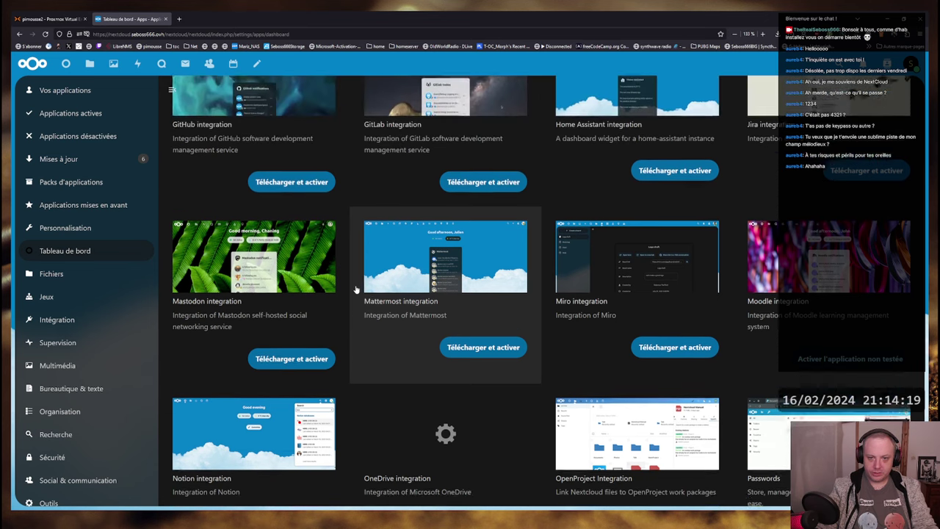
{"action": "scroll", "coordinate": [353, 271], "scroll_direction": "up", "scroll_amount": 1}
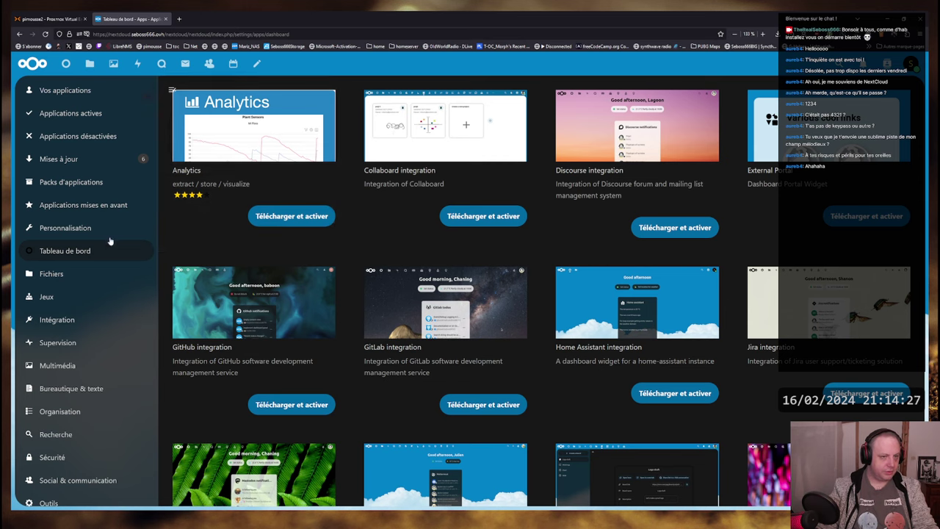
- Check the active, installed and disabled app lists, then browse Multimédia down to the Music app
{"action": "left_click", "coordinate": [73, 118]}
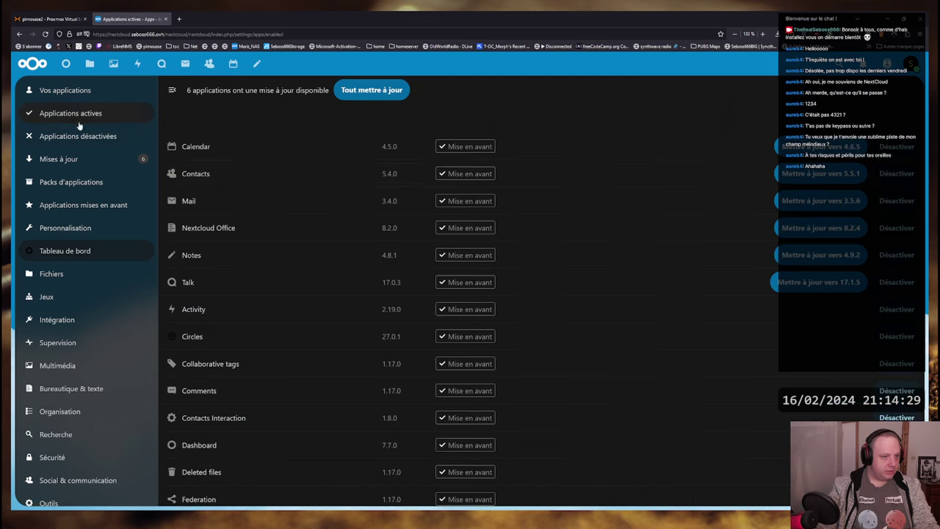
{"action": "left_click", "coordinate": [69, 90]}
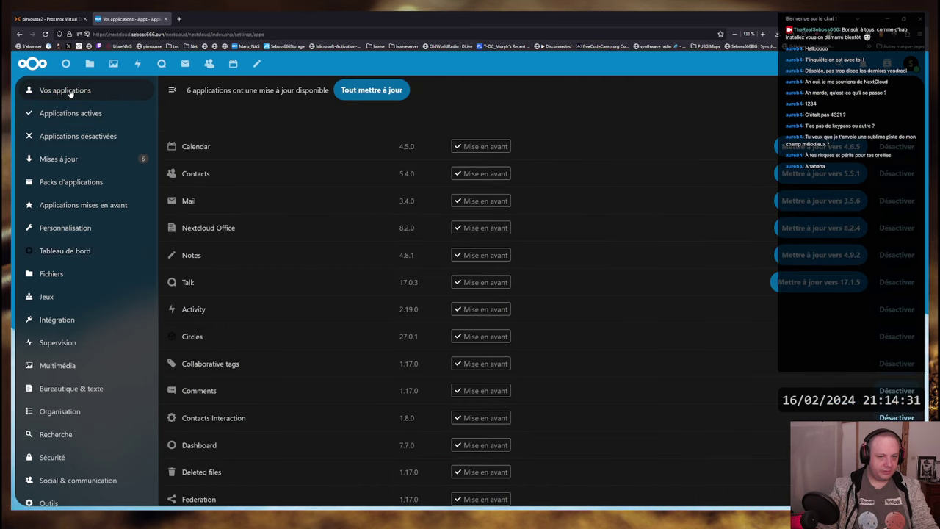
{"action": "left_click", "coordinate": [66, 137]}
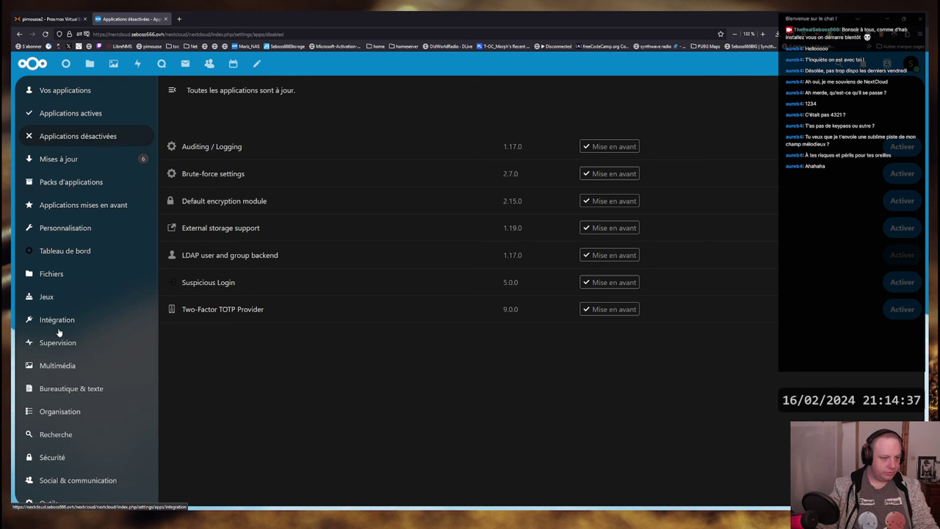
{"action": "left_click", "coordinate": [63, 365]}
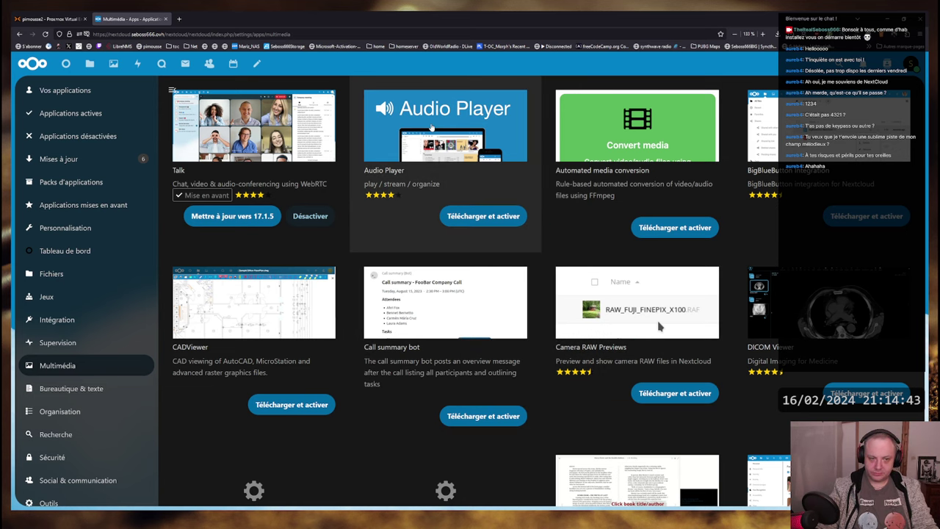
{"action": "scroll", "coordinate": [433, 128], "scroll_direction": "down", "scroll_amount": 4}
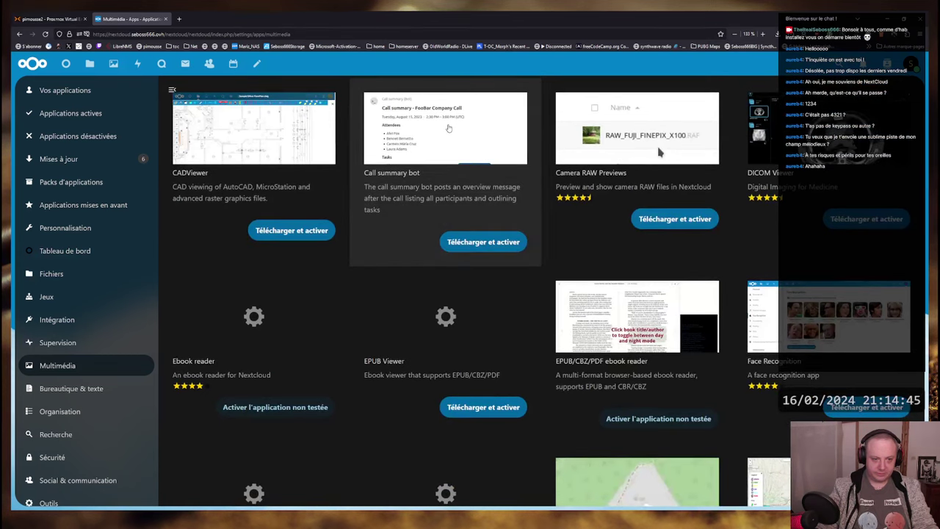
{"action": "scroll", "coordinate": [449, 127], "scroll_direction": "down", "scroll_amount": 2}
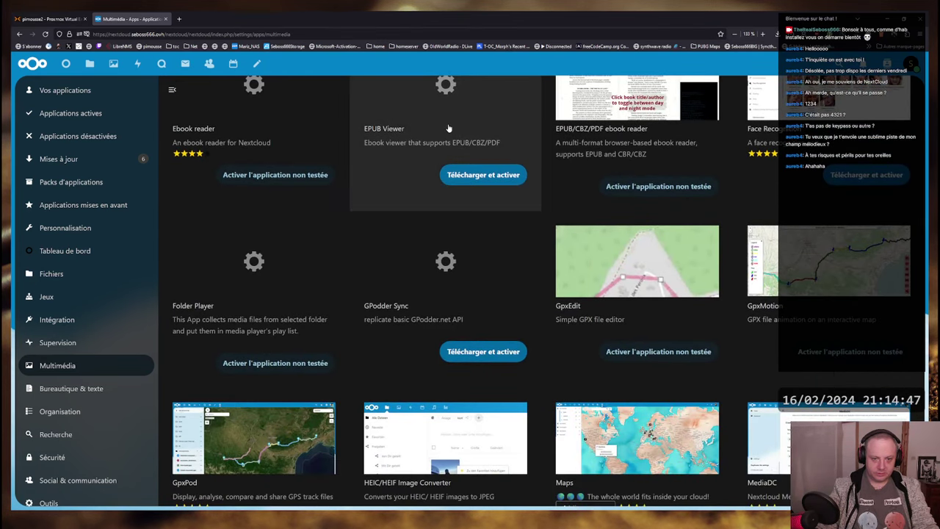
{"action": "scroll", "coordinate": [447, 128], "scroll_direction": "down", "scroll_amount": 3}
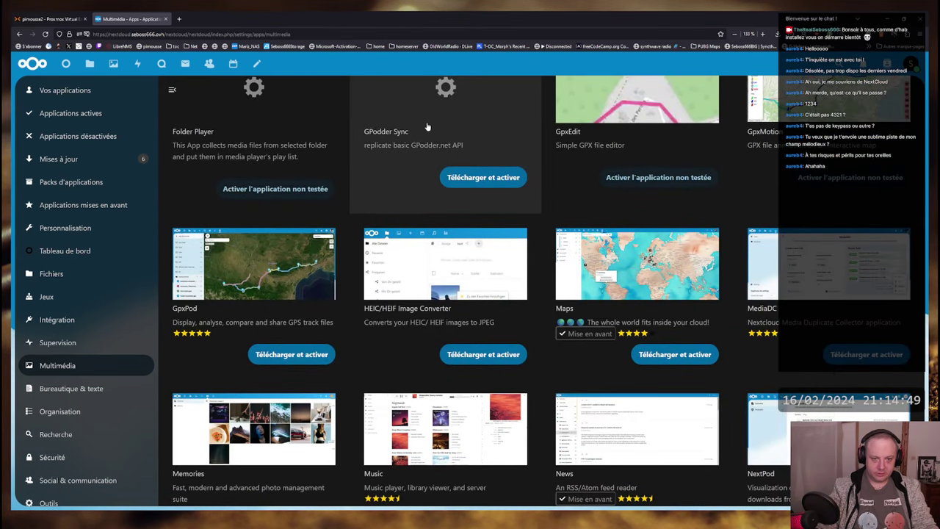
{"action": "scroll", "coordinate": [427, 127], "scroll_direction": "down", "scroll_amount": 3}
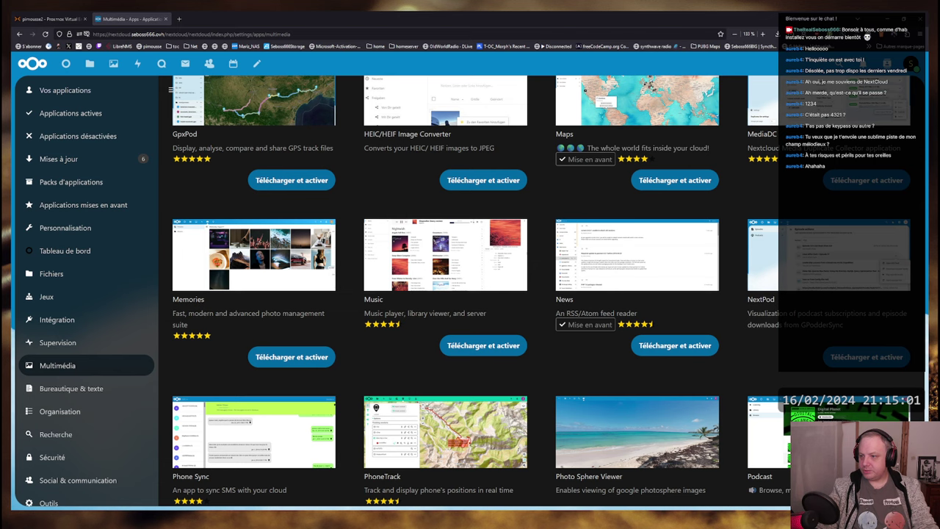
- Download and enable the Music app, confirming with the account password
{"action": "left_click", "coordinate": [481, 345]}
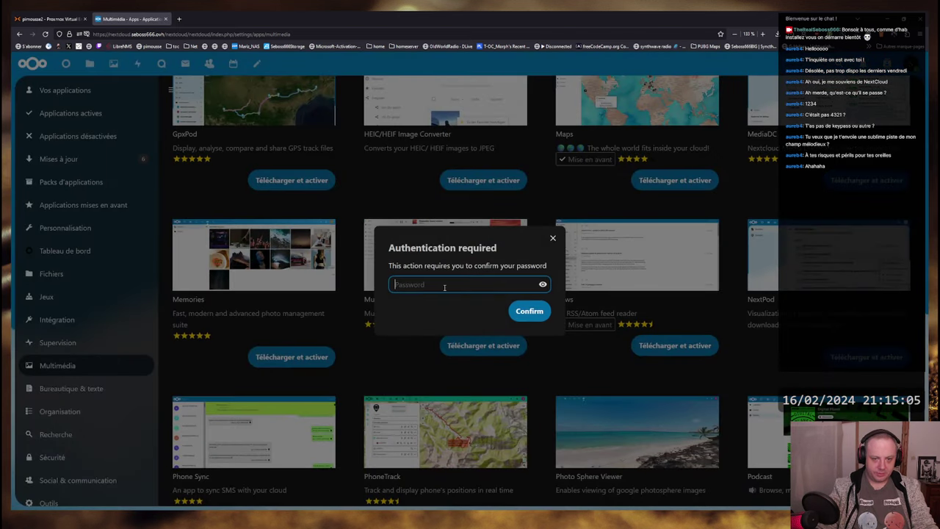
{"action": "type", "text": "••••"}
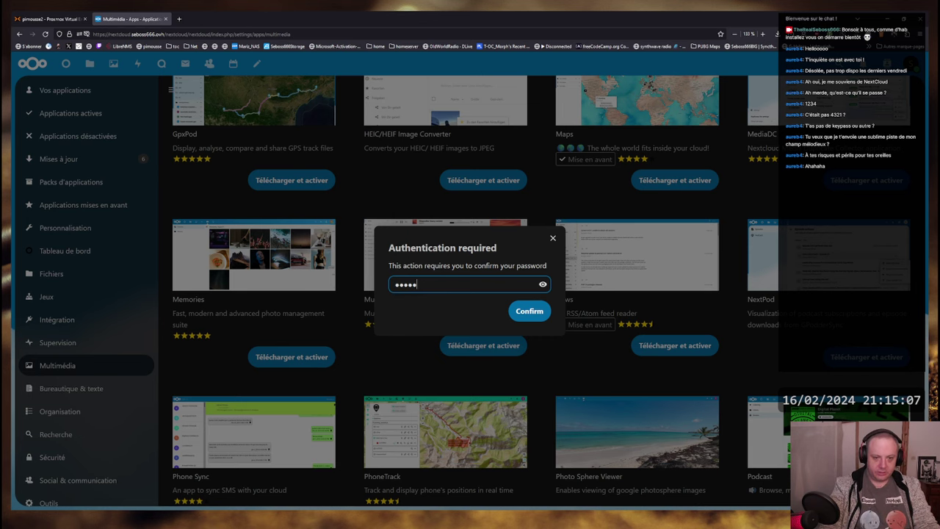
{"action": "type", "text": "•"}
{"action": "key", "text": "Return"}
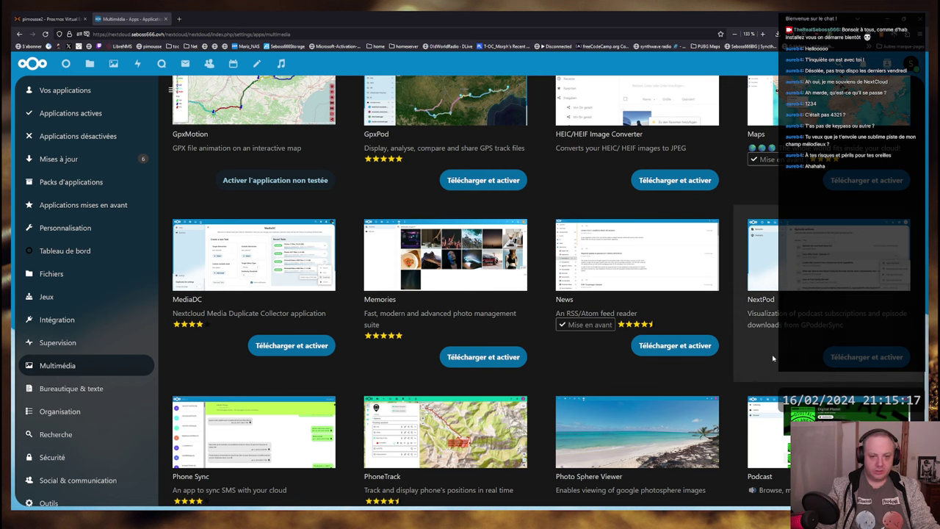
- Review the Applications actives list showing Log Reader, Photos, Text and 6 updates
{"action": "scroll", "coordinate": [437, 344], "scroll_direction": "down", "scroll_amount": 2}
{"action": "scroll", "coordinate": [430, 345], "scroll_direction": "up", "scroll_amount": 2}
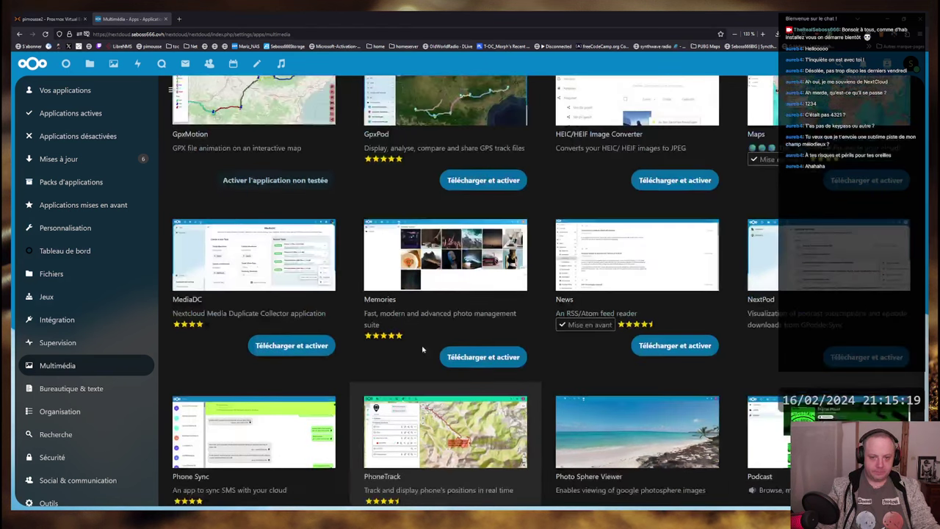
{"action": "scroll", "coordinate": [346, 304], "scroll_direction": "up", "scroll_amount": 4}
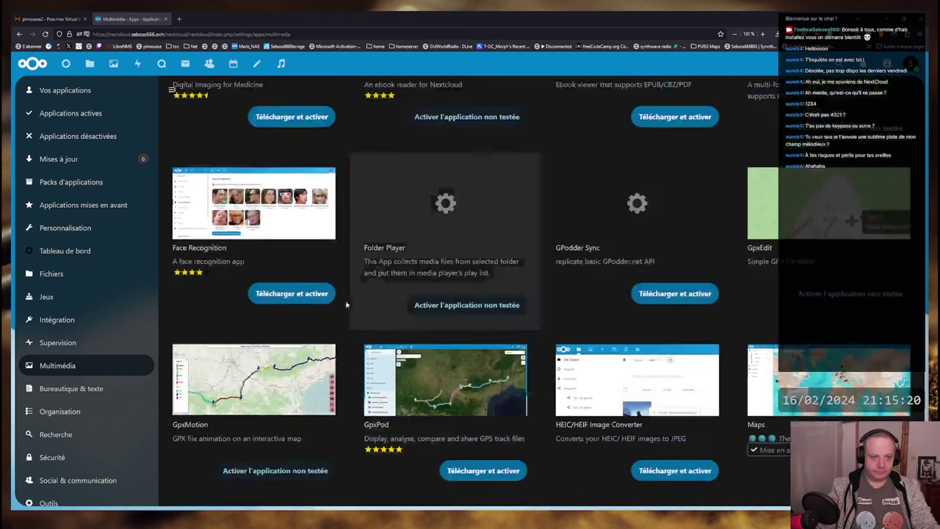
{"action": "left_click", "coordinate": [65, 112]}
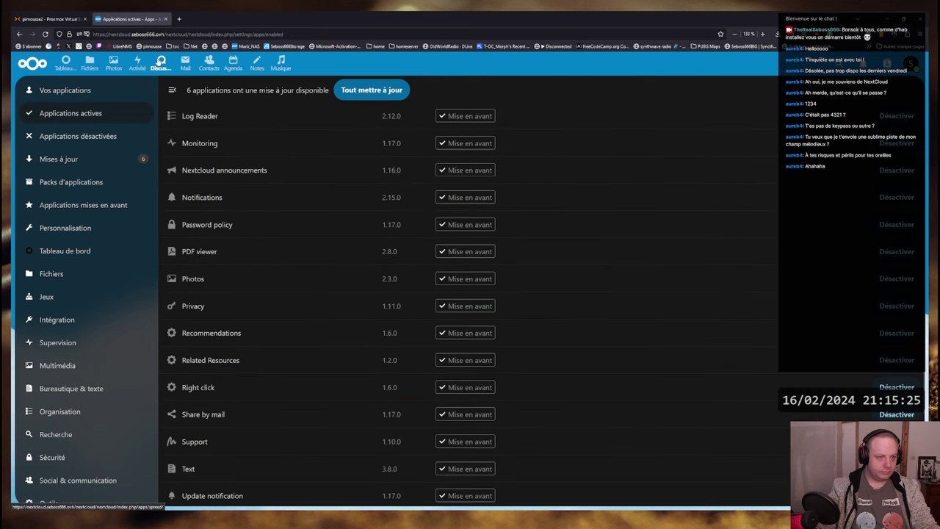
- Open Music, scan the library, and expand all 41 songs of Morusque's intradiegetic music
{"action": "left_click", "coordinate": [280, 62]}
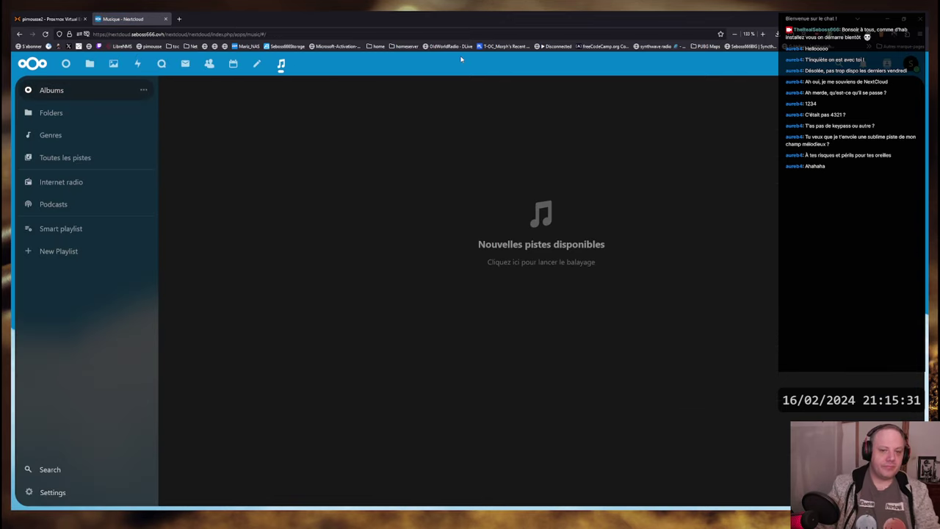
{"action": "left_click", "coordinate": [545, 261]}
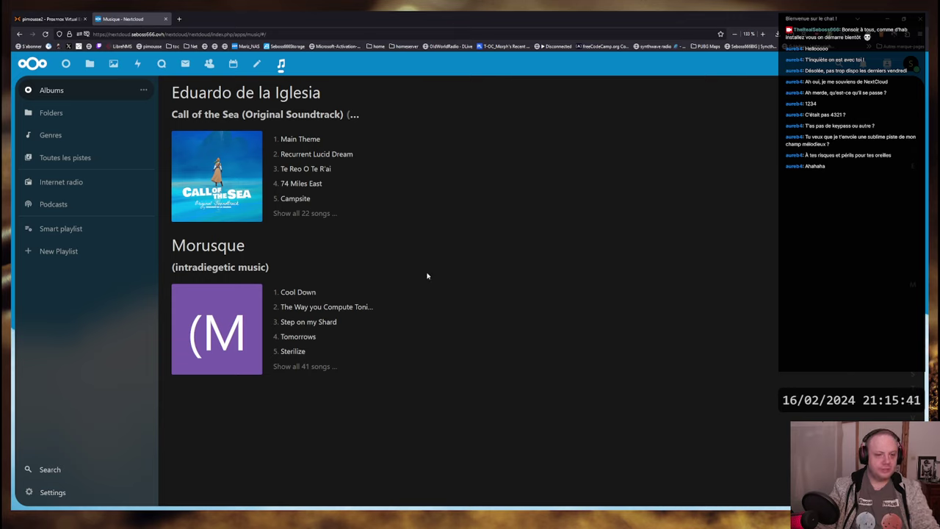
{"action": "left_click", "coordinate": [311, 367]}
{"action": "scroll", "coordinate": [315, 364], "scroll_direction": "down", "scroll_amount": 6}
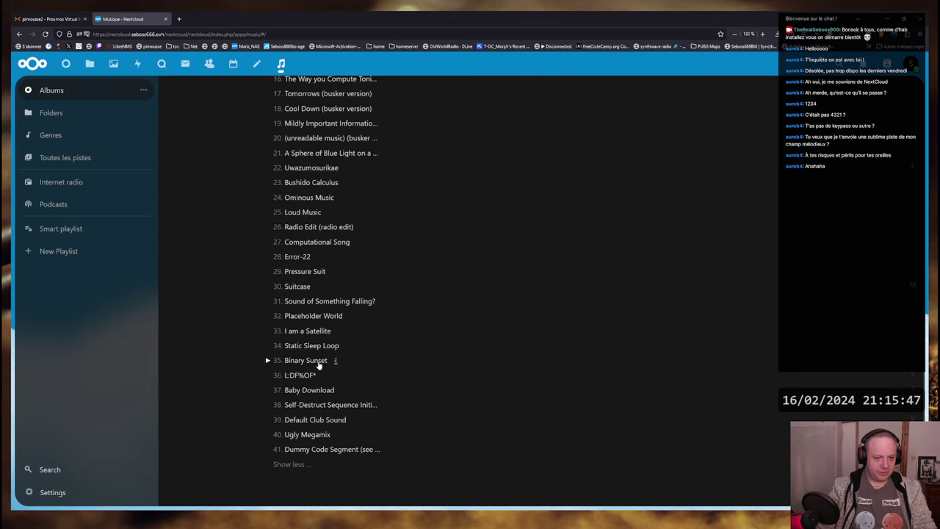
{"action": "scroll", "coordinate": [316, 359], "scroll_direction": "up", "scroll_amount": 6}
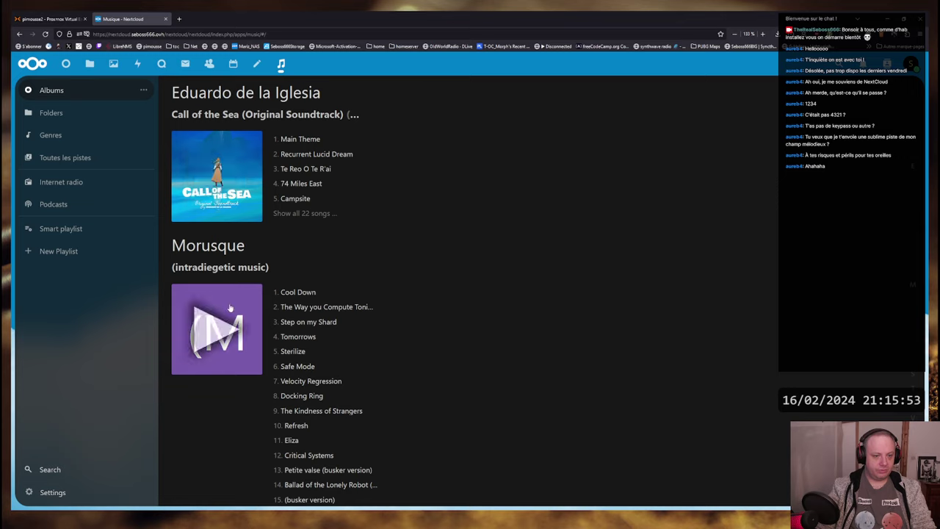
- Open Internet radio and read its getting-started guide on importing PLS station files
{"action": "left_click", "coordinate": [61, 184]}
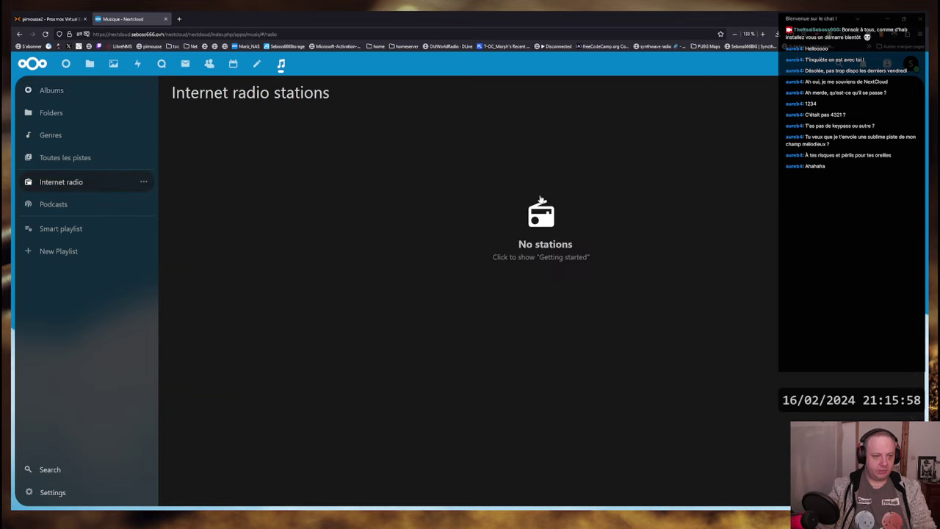
{"action": "left_click", "coordinate": [545, 259]}
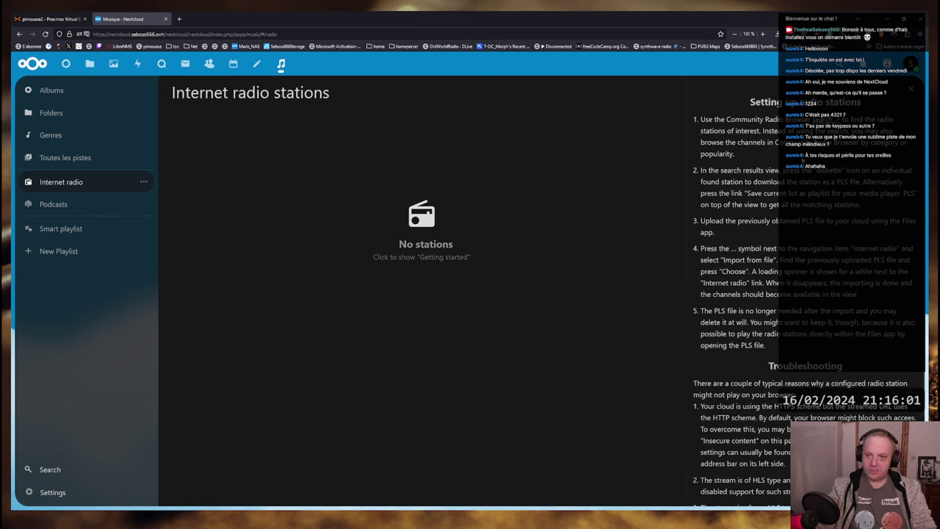
{"action": "scroll", "coordinate": [779, 371], "scroll_direction": "down", "scroll_amount": 2}
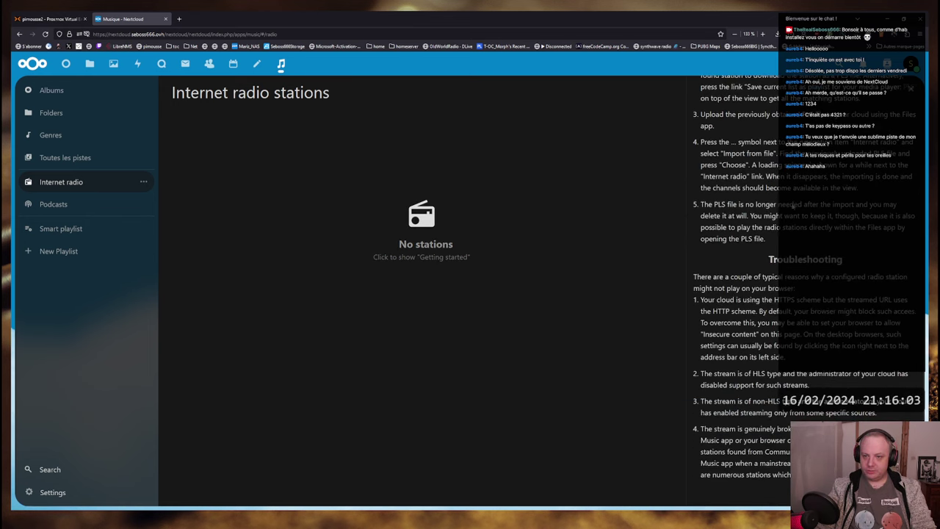
{"action": "scroll", "coordinate": [779, 371], "scroll_direction": "up", "scroll_amount": 2}
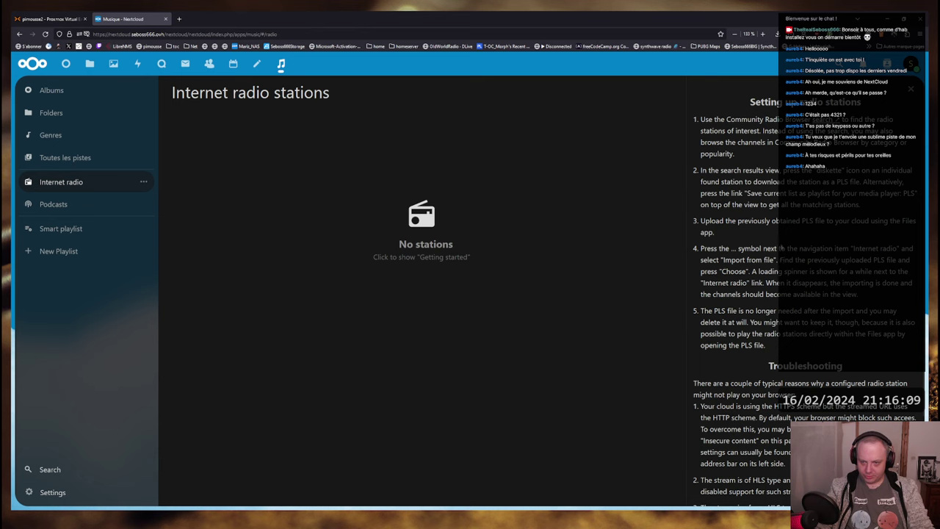
{"action": "scroll", "coordinate": [781, 247], "scroll_direction": "down", "scroll_amount": 2}
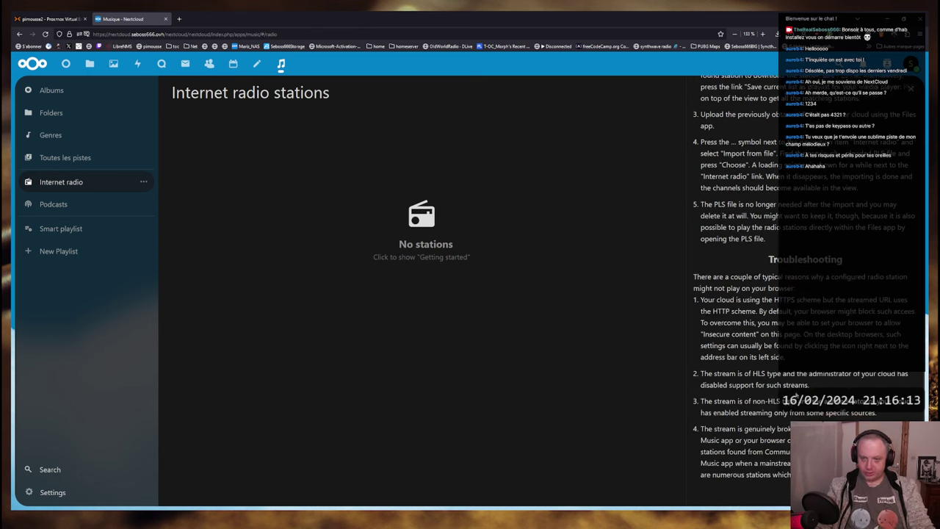
{"action": "scroll", "coordinate": [797, 389], "scroll_direction": "up", "scroll_amount": 2}
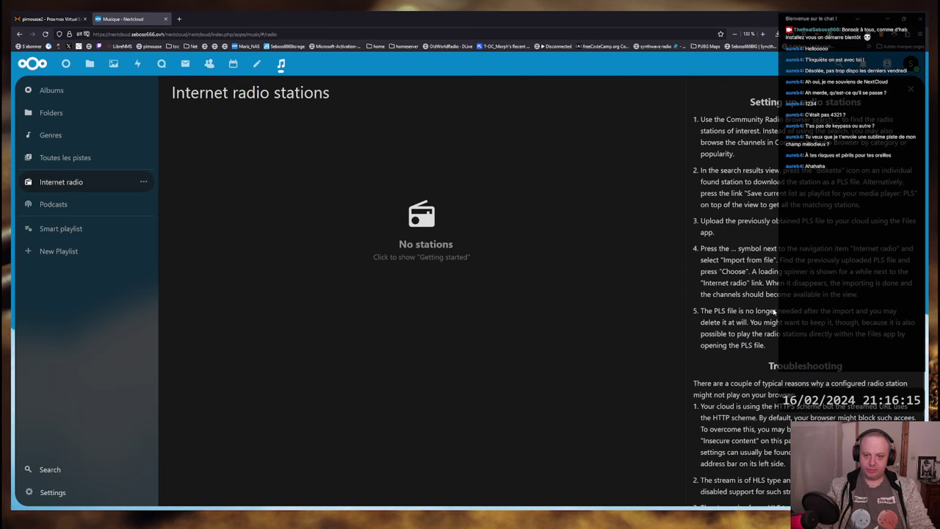
- Open Podcasts, start and cancel adding a channel, and close the radio help panel
{"action": "left_click", "coordinate": [58, 207]}
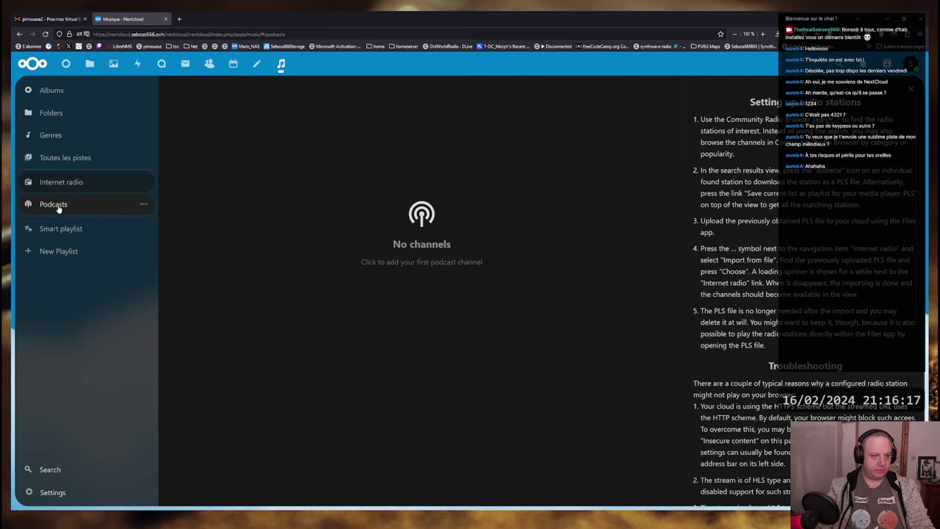
{"action": "left_click", "coordinate": [420, 262]}
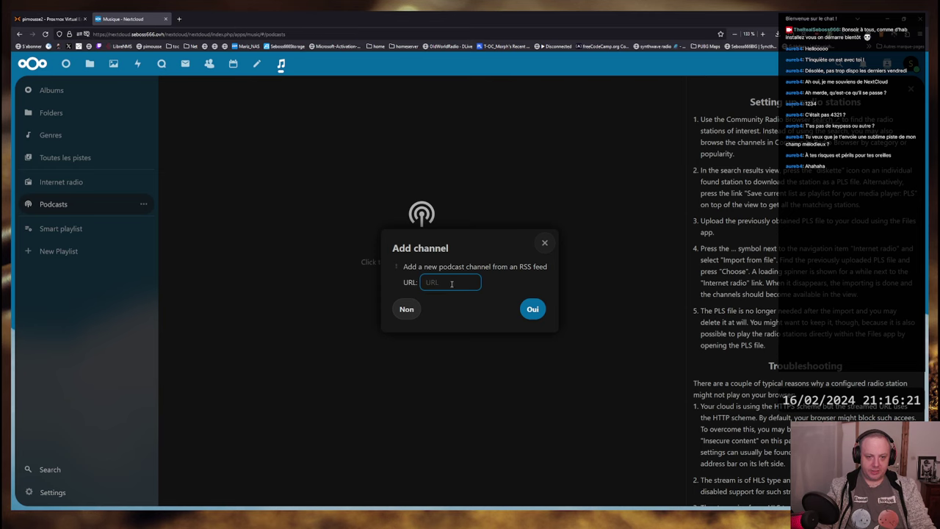
{"action": "left_click", "coordinate": [544, 242]}
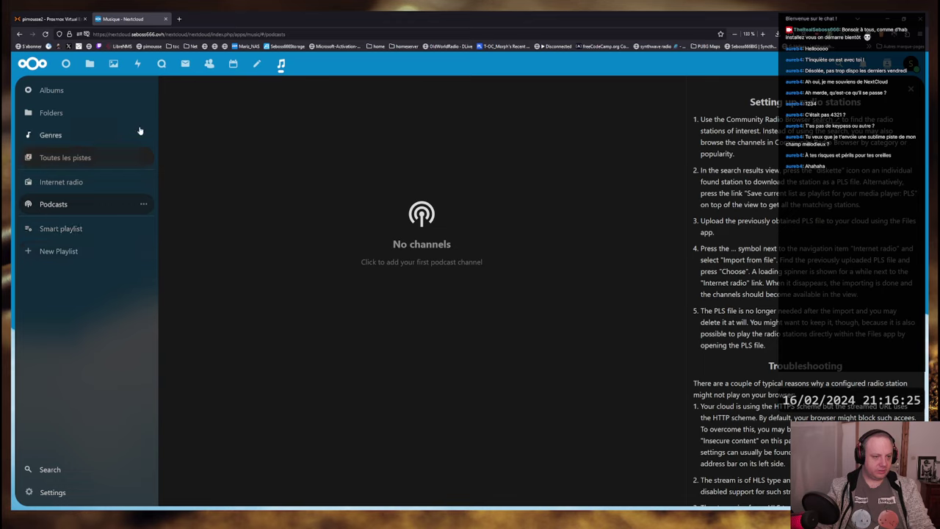
{"action": "left_click", "coordinate": [910, 89]}
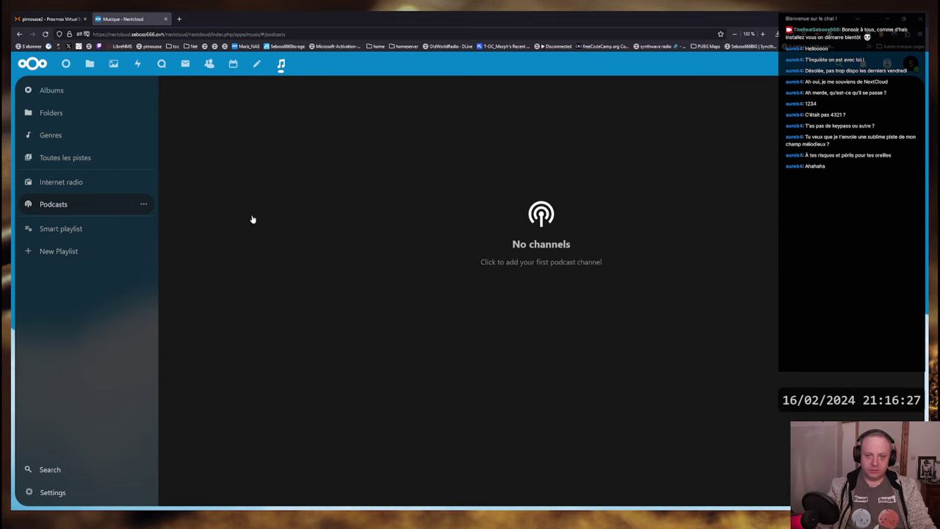
- Open the RSS add-channel dialog from podcast options, dismiss it, and return to Albums
{"action": "left_click", "coordinate": [143, 204]}
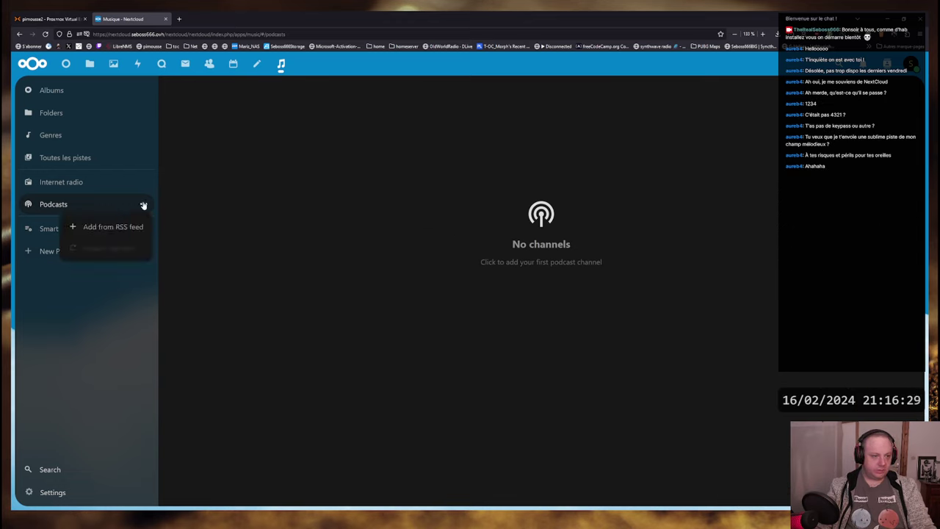
{"action": "left_click", "coordinate": [110, 227]}
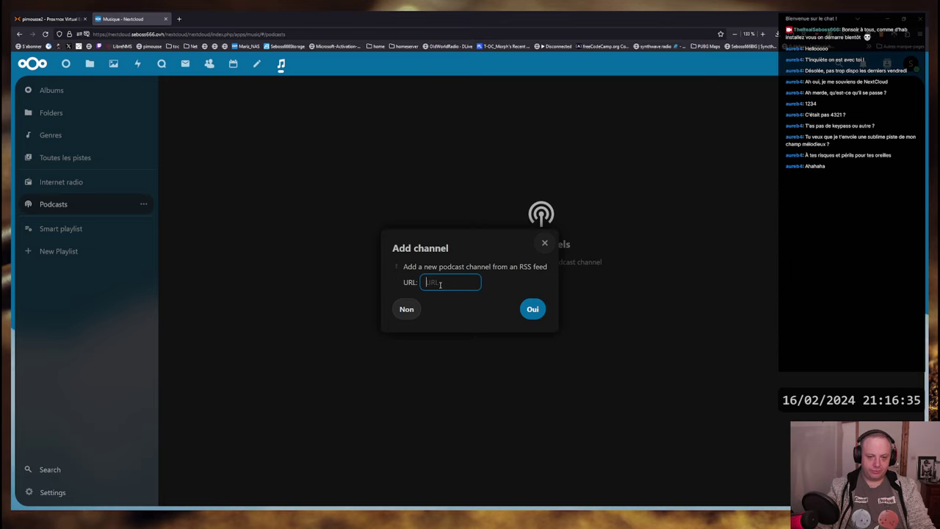
{"action": "left_click", "coordinate": [545, 243]}
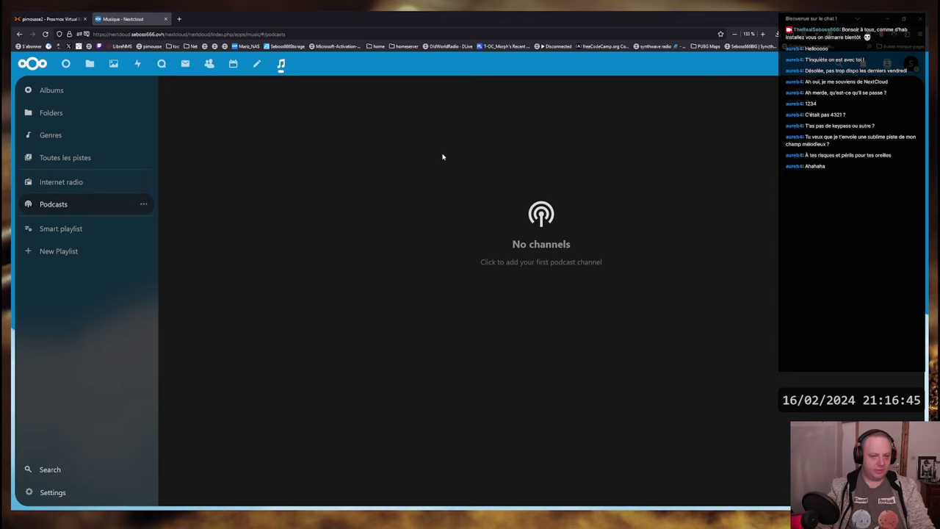
{"action": "left_click", "coordinate": [63, 91]}
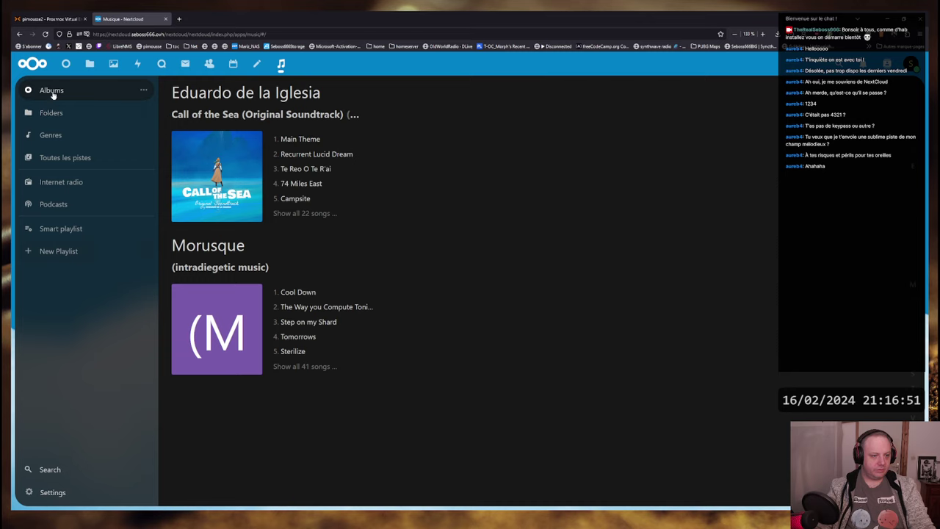
{"action": "left_click", "coordinate": [69, 230]}
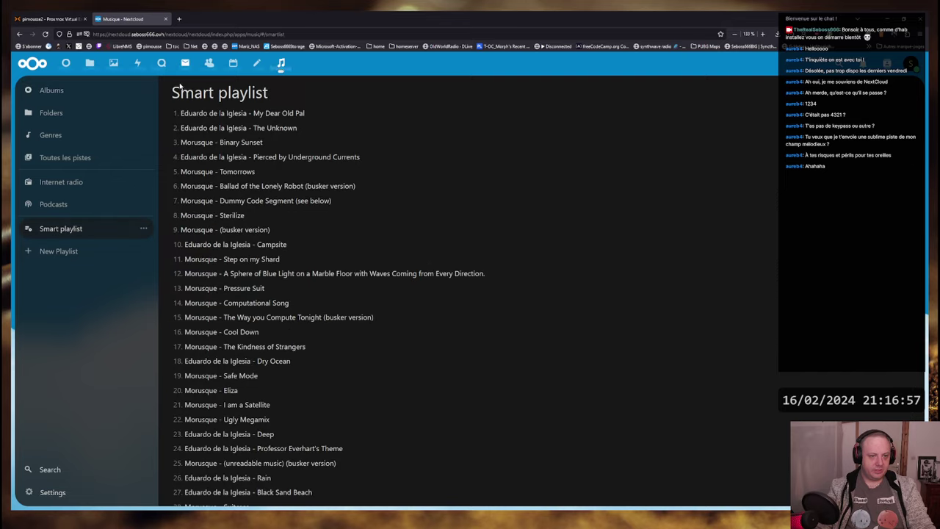
{"action": "scroll", "coordinate": [308, 249], "scroll_direction": "down", "scroll_amount": 7}
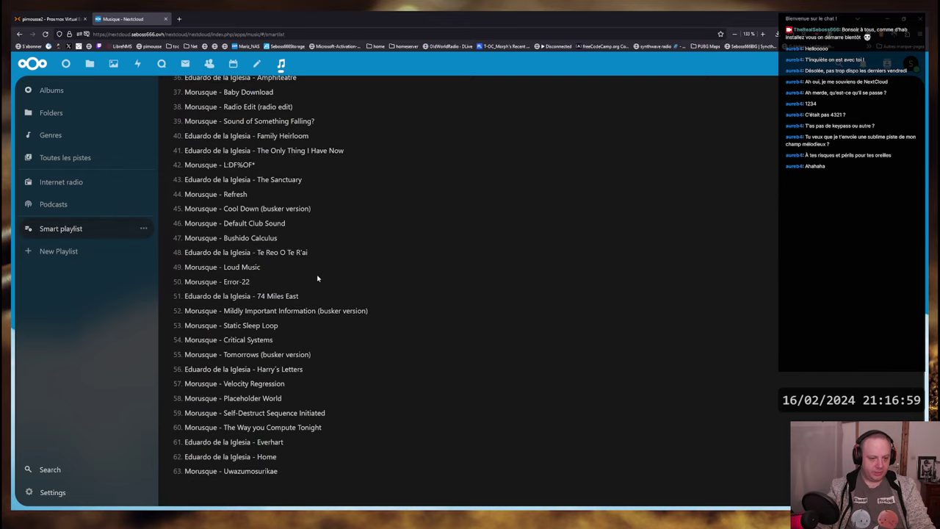
{"action": "scroll", "coordinate": [317, 272], "scroll_direction": "up", "scroll_amount": 2}
{"action": "scroll", "coordinate": [320, 279], "scroll_direction": "up", "scroll_amount": 5}
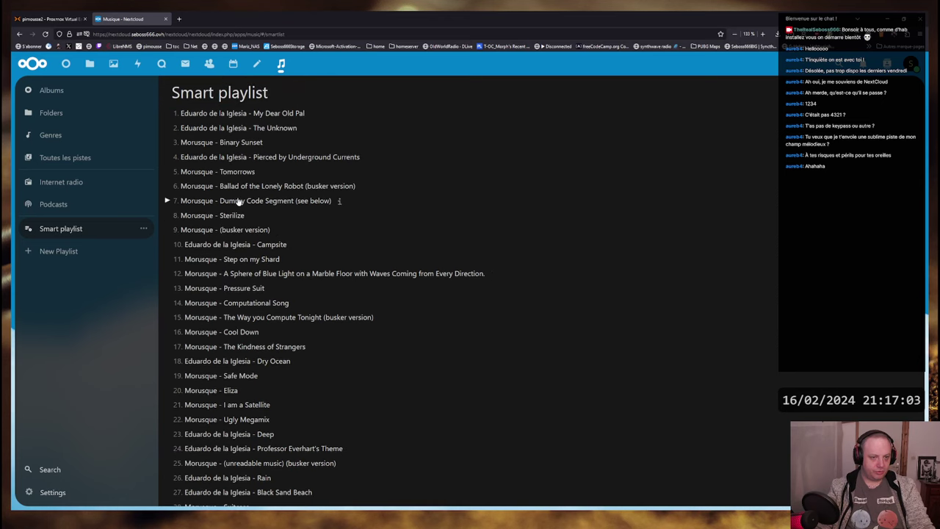
{"action": "scroll", "coordinate": [480, 316], "scroll_direction": "down", "scroll_amount": 7}
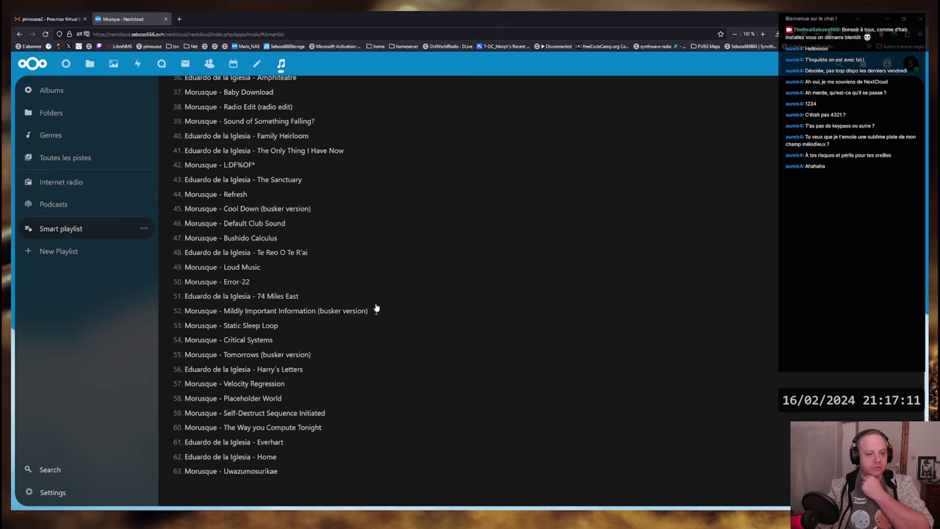
{"action": "scroll", "coordinate": [375, 308], "scroll_direction": "up", "scroll_amount": 3}
{"action": "scroll", "coordinate": [375, 308], "scroll_direction": "up", "scroll_amount": 10}
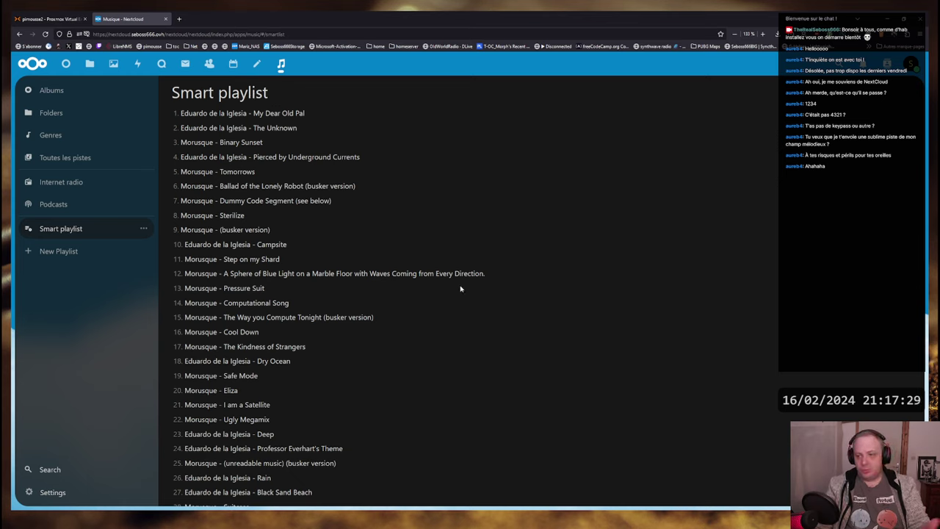
{"action": "left_click", "coordinate": [67, 250]}
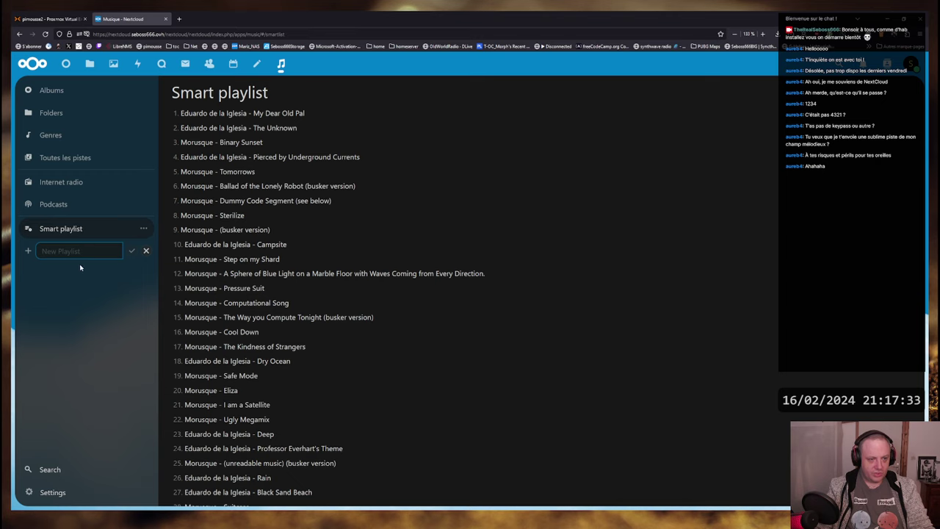
{"action": "left_click", "coordinate": [146, 250]}
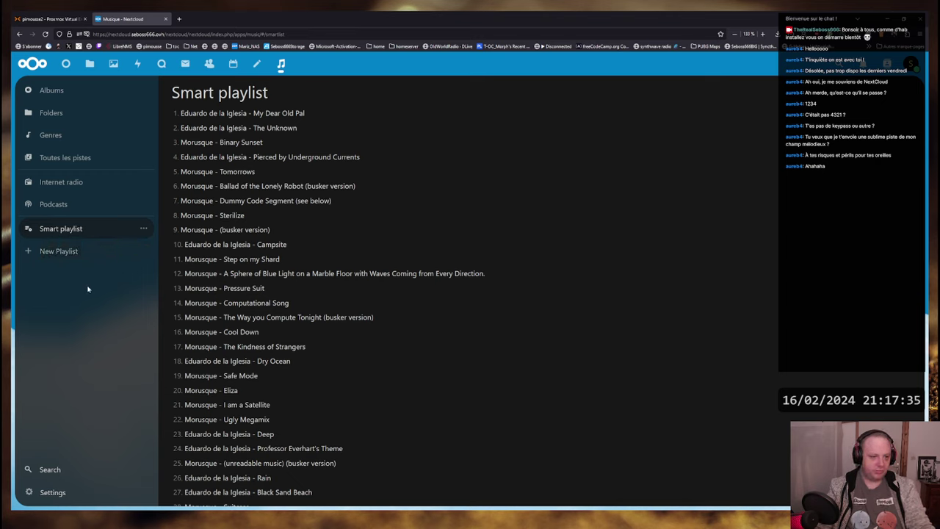
{"action": "left_click", "coordinate": [63, 90]}
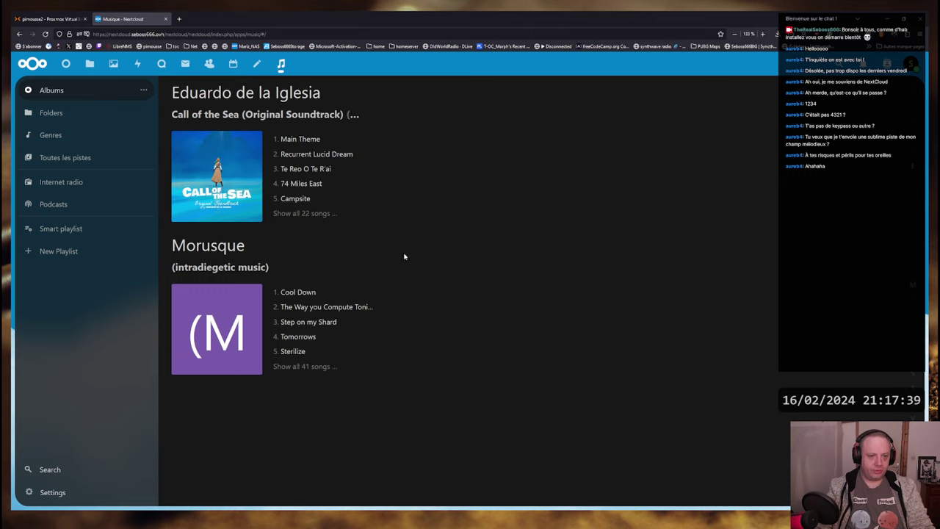
- Play Main Theme from Call of the Sea and check the Windows audio output device
{"action": "mouse_move", "coordinate": [213, 179]}
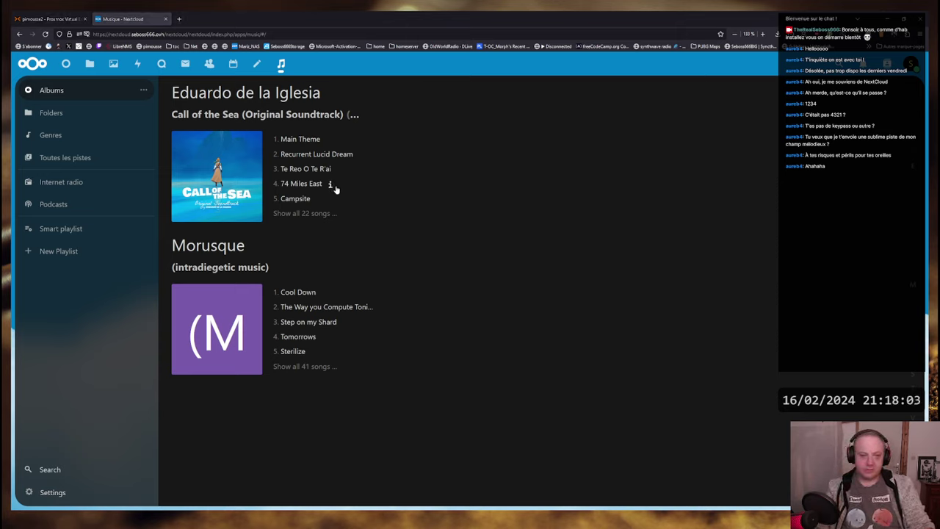
{"action": "left_click", "coordinate": [217, 174]}
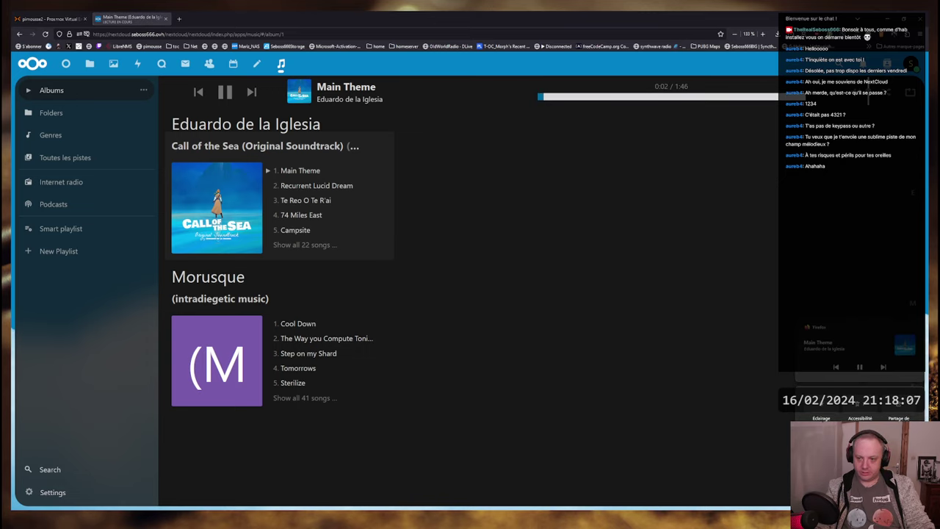
{"action": "left_click", "coordinate": [914, 439]}
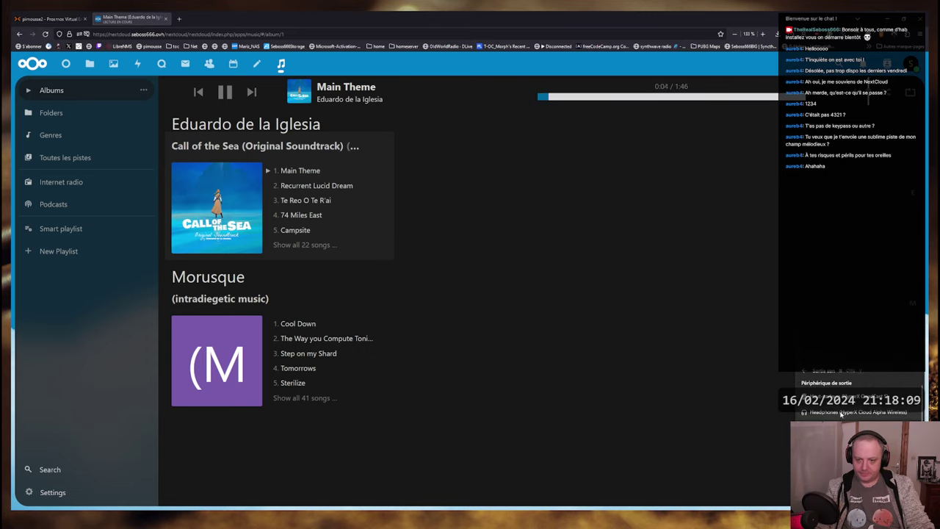
{"action": "left_click", "coordinate": [493, 288]}
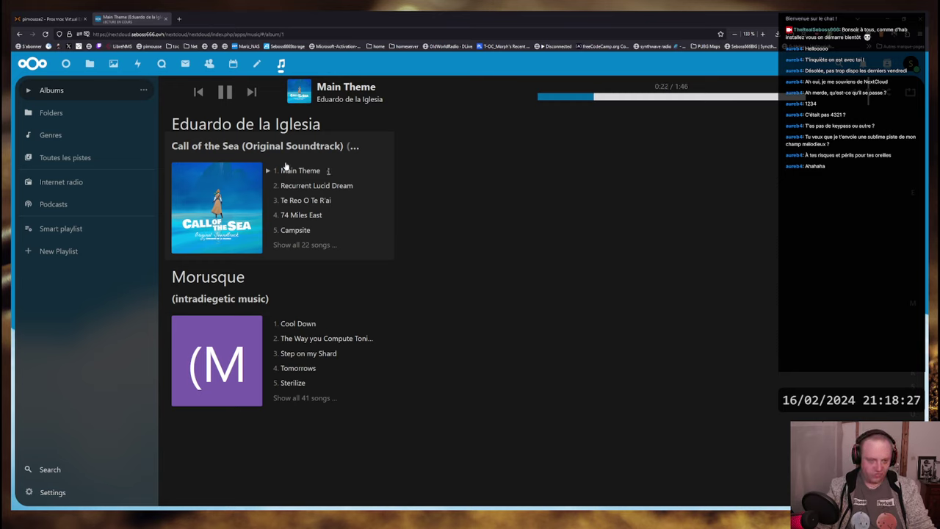
{"action": "key", "text": "super+a"}
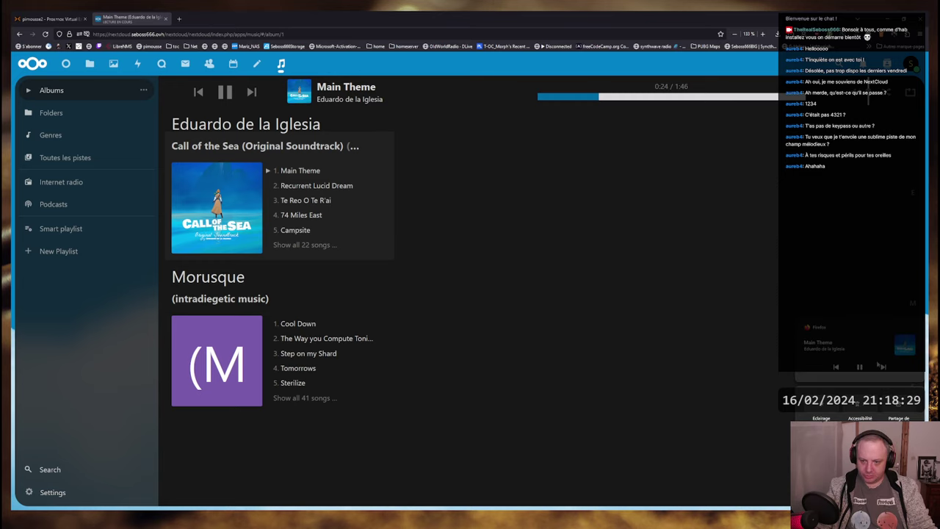
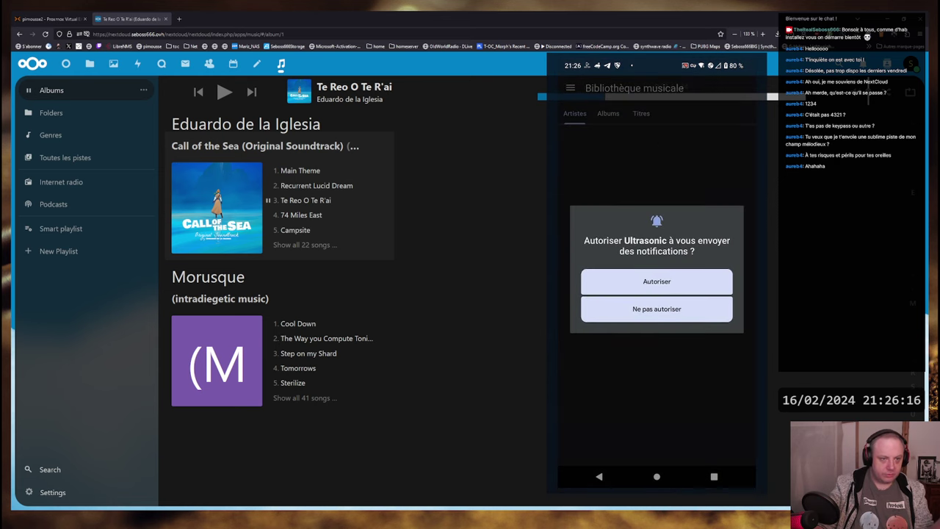
- In Music settings, enter 'Ultrasonic' as a new Ampache and Subsonic API password description
{"action": "left_click", "coordinate": [44, 492]}
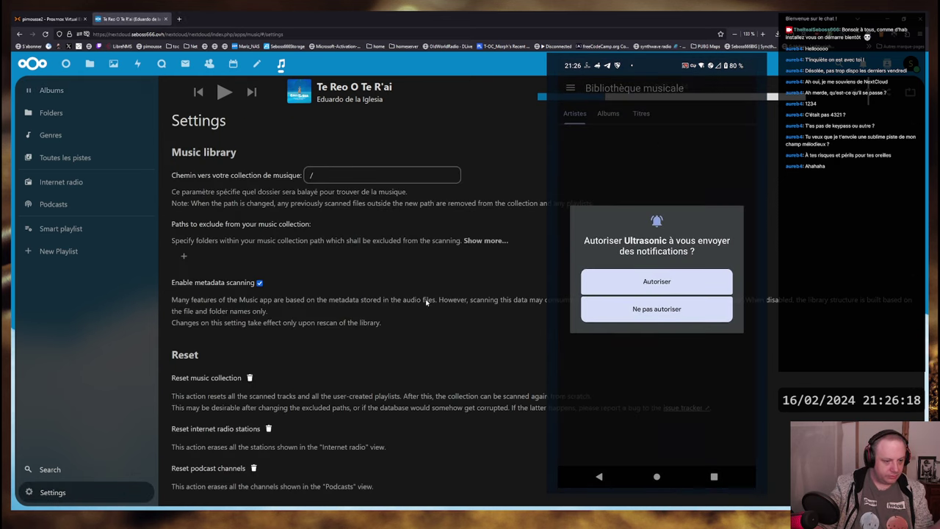
{"action": "scroll", "coordinate": [441, 354], "scroll_direction": "down", "scroll_amount": 3}
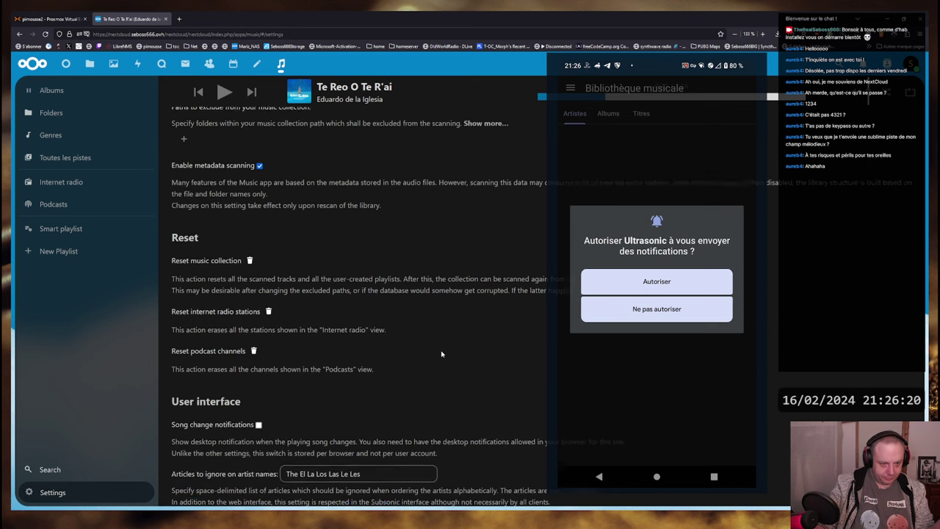
{"action": "scroll", "coordinate": [441, 354], "scroll_direction": "down", "scroll_amount": 1}
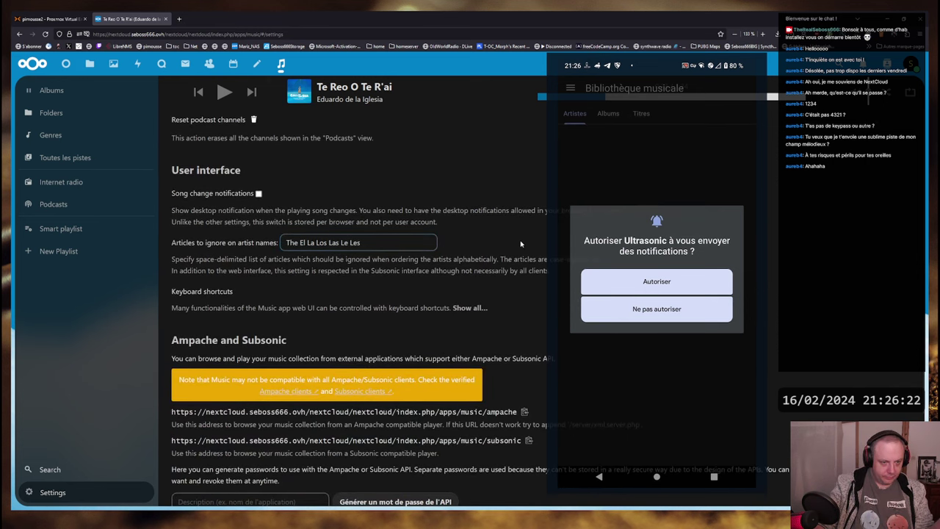
{"action": "scroll", "coordinate": [412, 245], "scroll_direction": "down", "scroll_amount": 2}
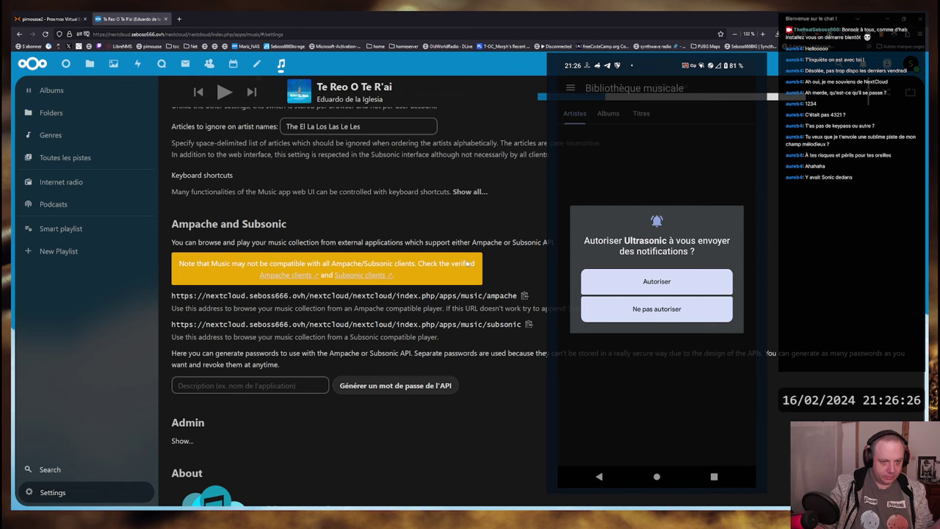
{"action": "scroll", "coordinate": [517, 258], "scroll_direction": "down", "scroll_amount": 1}
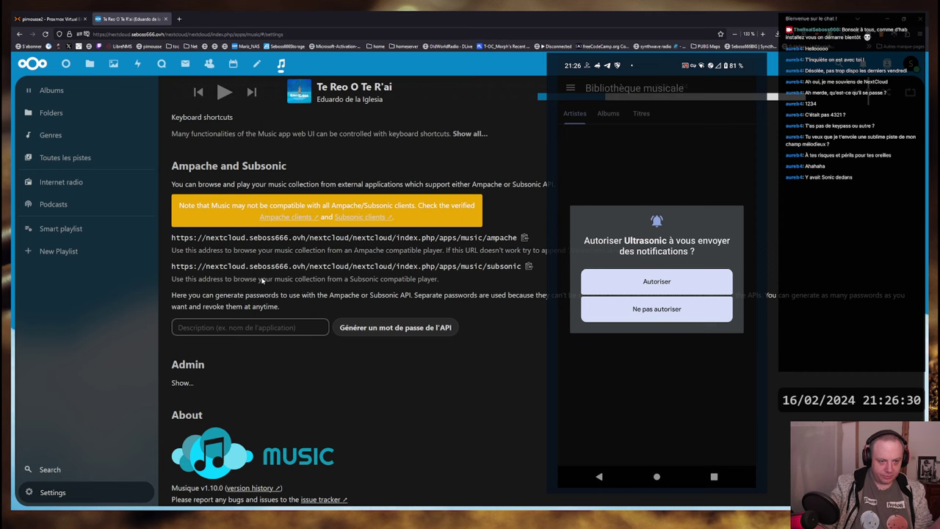
{"action": "scroll", "coordinate": [263, 330], "scroll_direction": "down", "scroll_amount": 1}
{"action": "left_click", "coordinate": [250, 296]}
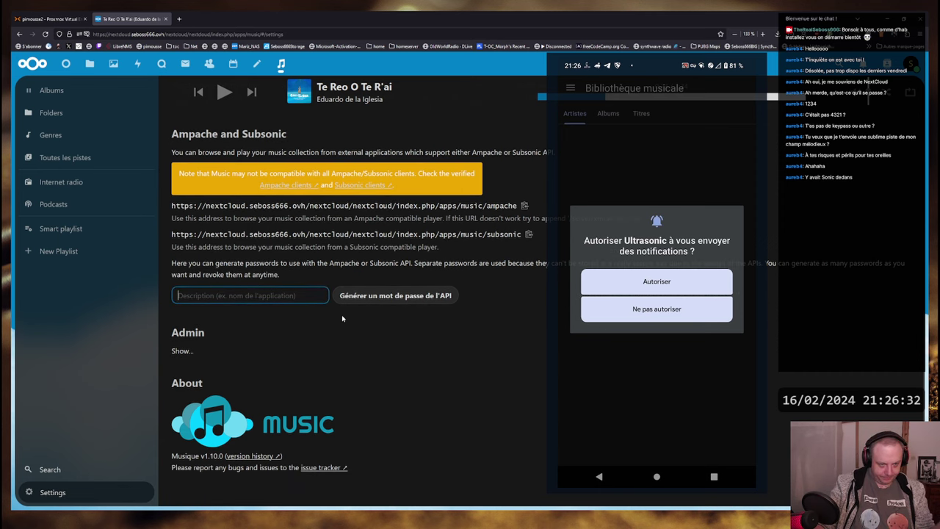
{"action": "type", "text": "Ultra"}
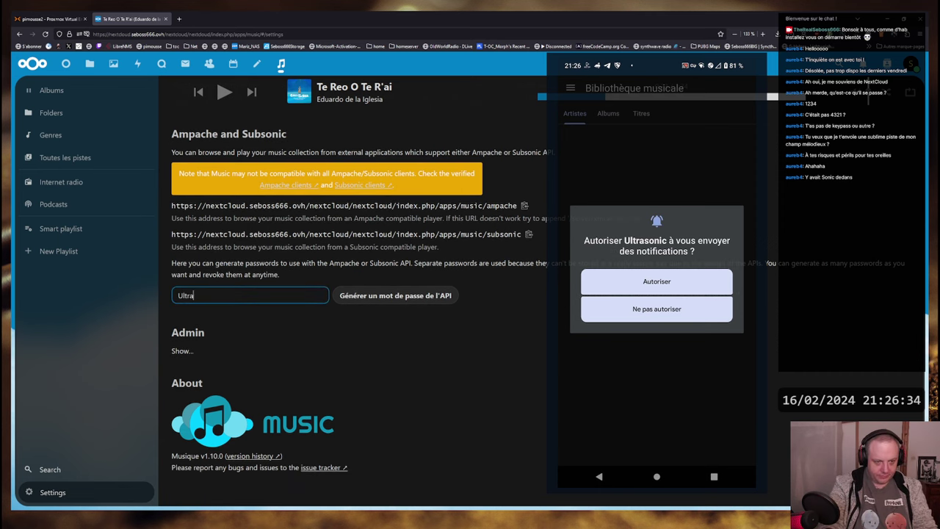
{"action": "type", "text": "sonix"}
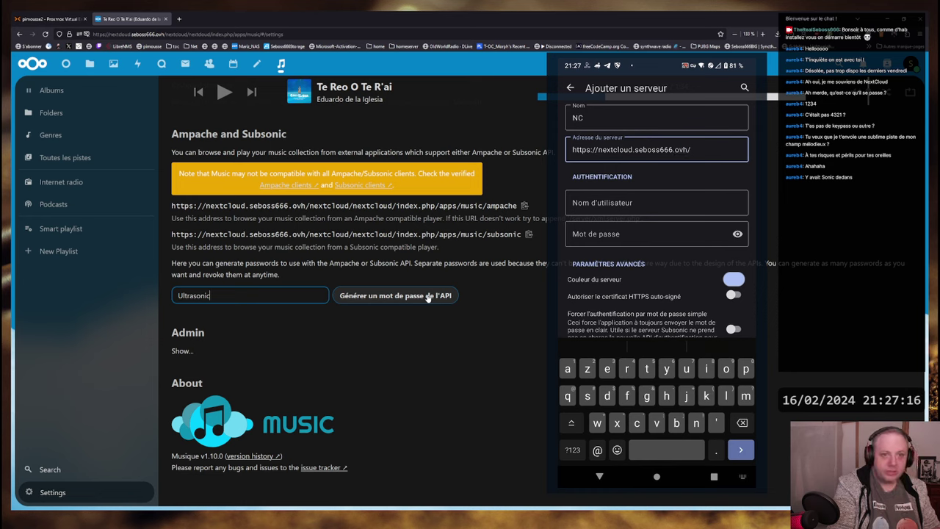
- Append /subsonic to the server address and generate an API password in Nextcloud Music
{"action": "scroll", "coordinate": [340, 291], "scroll_direction": "up", "scroll_amount": 1}
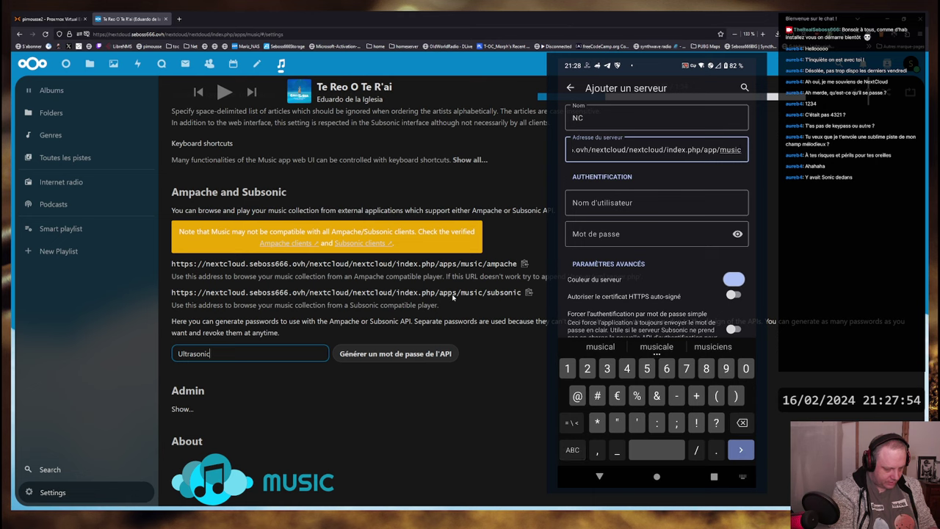
{"action": "type", "text": "/subsonic"}
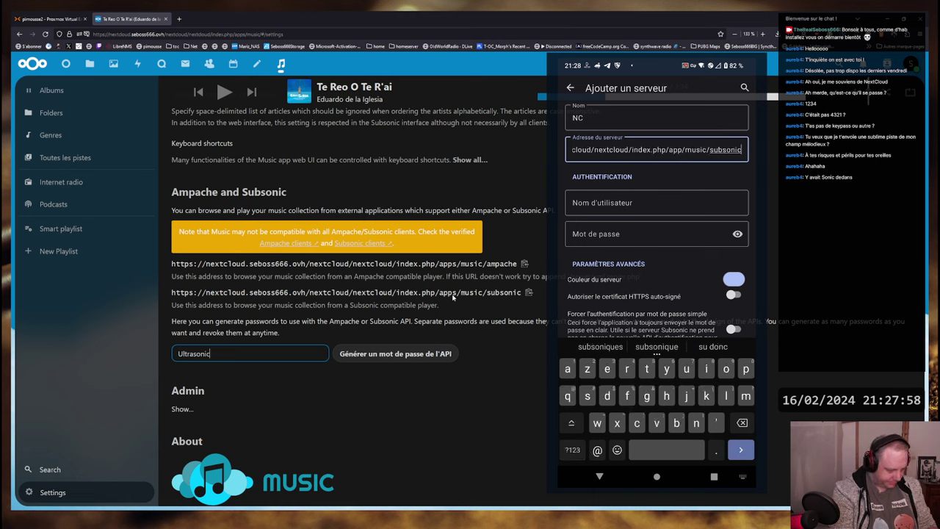
{"action": "key", "text": "Tab"}
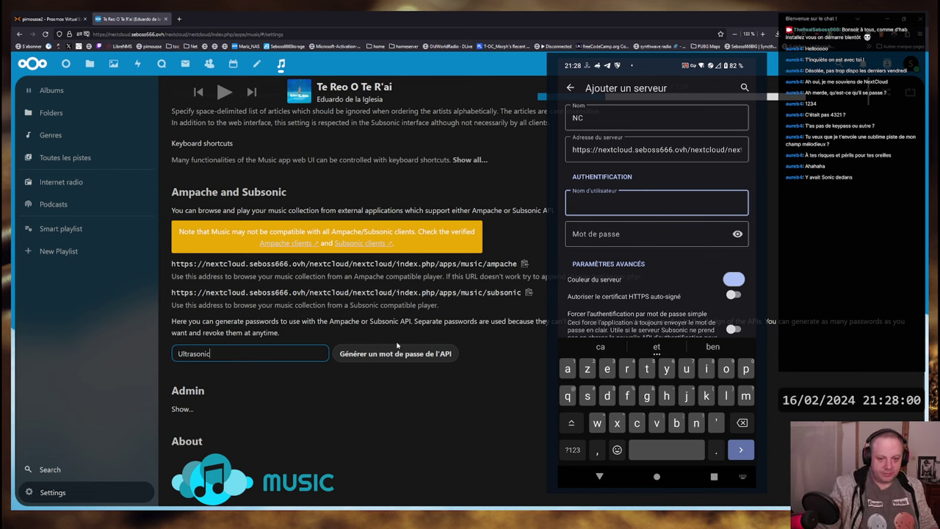
{"action": "left_click", "coordinate": [433, 354]}
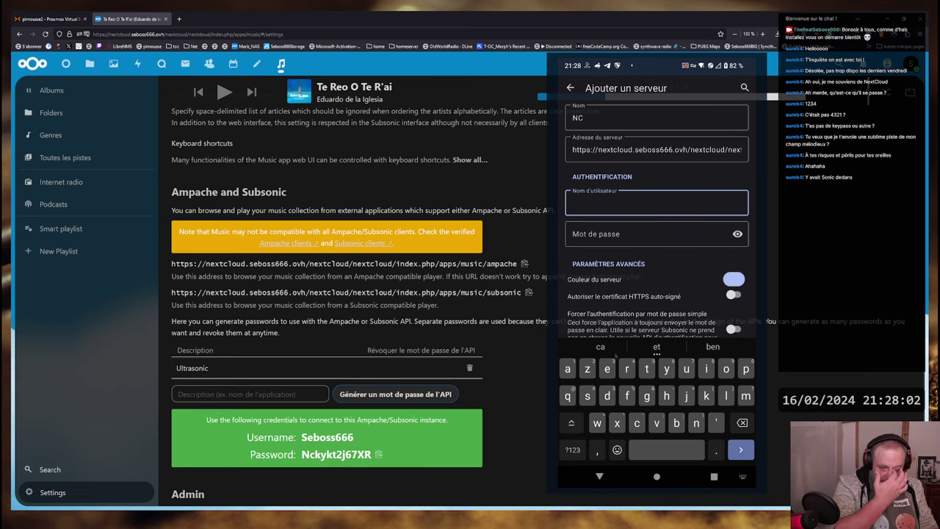
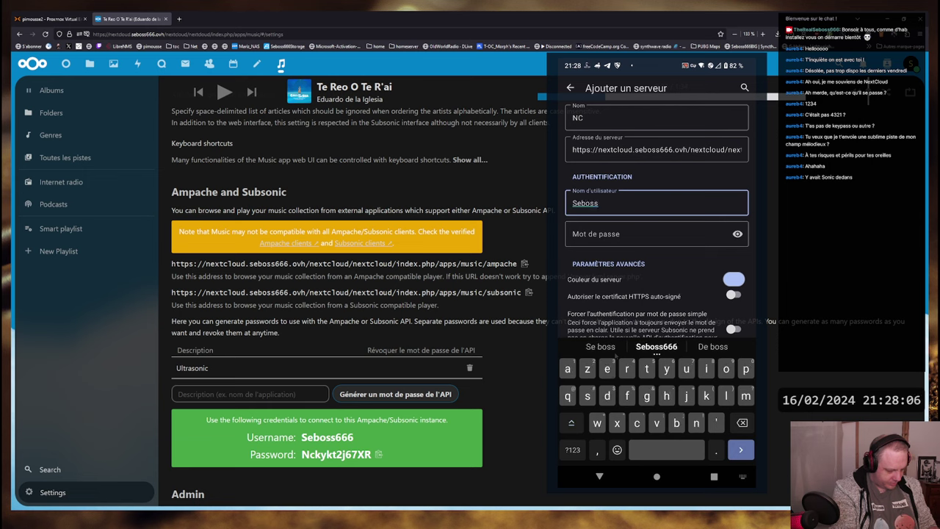
- Fill the add-server form with the Nextcloud username and the generated API password
{"action": "left_click", "coordinate": [602, 233]}
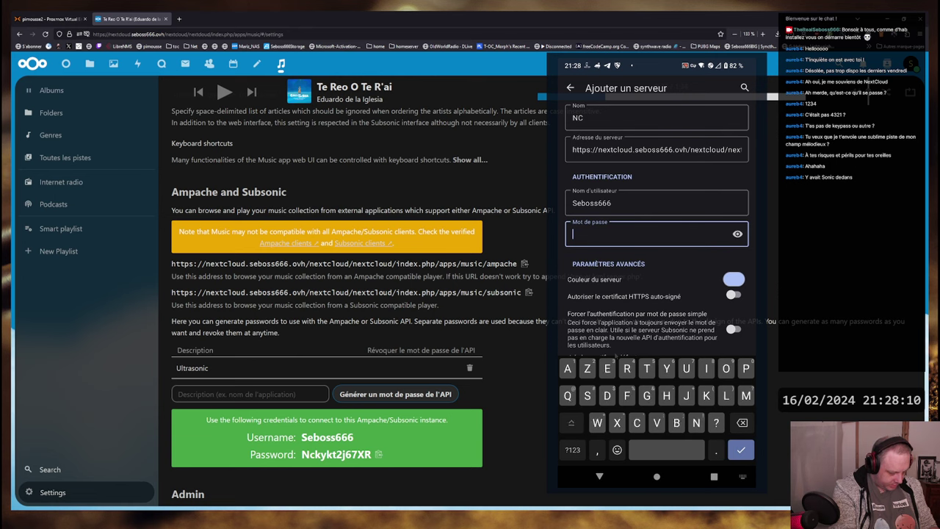
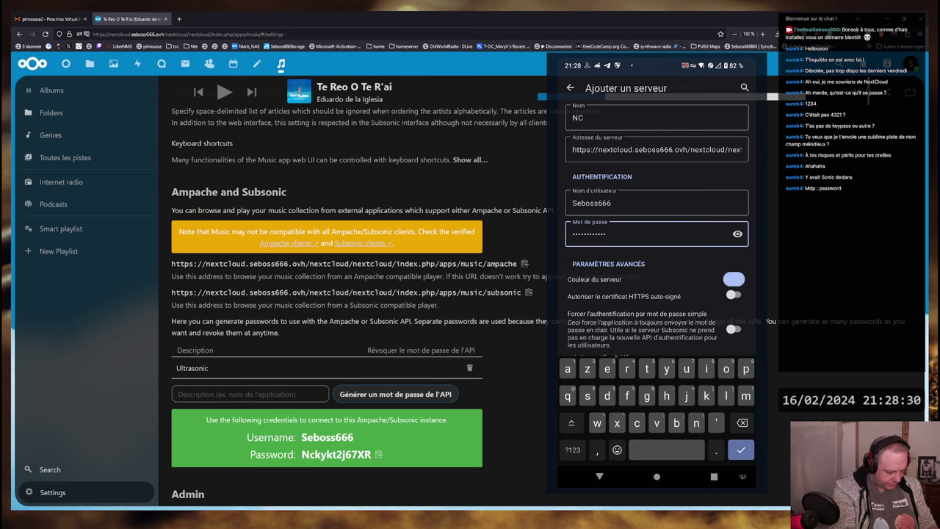
{"action": "key", "text": "Return"}
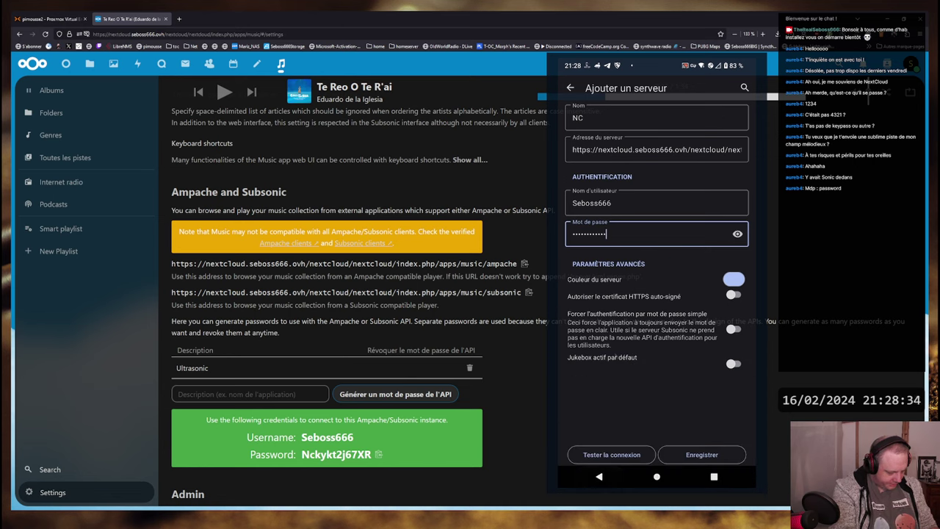
- Test the connection to the Nextcloud server and review the supported features dialog
{"action": "left_click", "coordinate": [611, 455]}
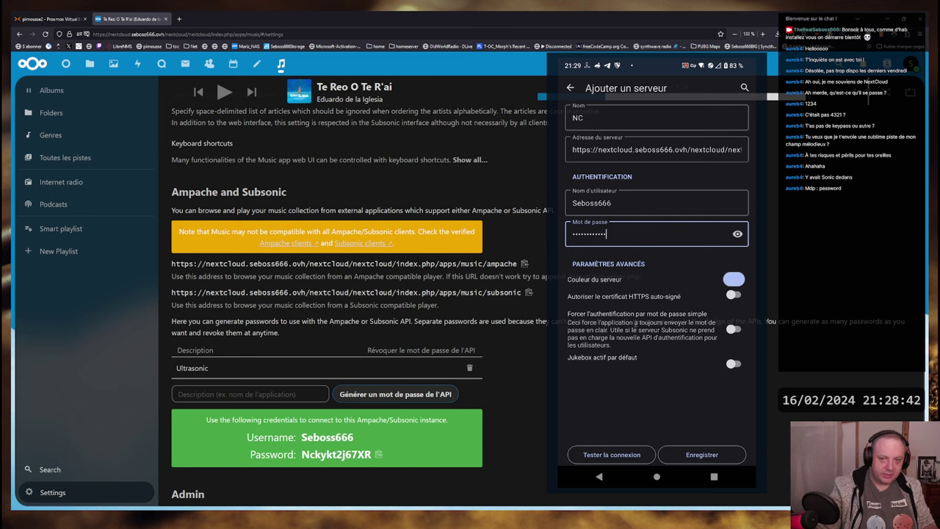
{"action": "scroll", "coordinate": [327, 294], "scroll_direction": "down", "scroll_amount": 3}
{"action": "scroll", "coordinate": [485, 379], "scroll_direction": "up", "scroll_amount": 4}
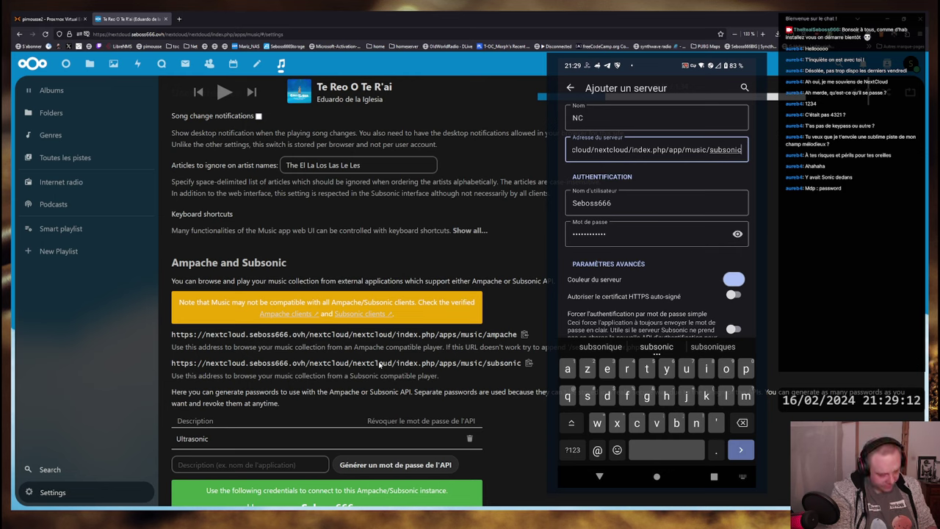
- Move the editing position back toward the start of the server address field
{"action": "left_click_drag", "start_coordinate": [738, 150], "coordinate": [700, 149]}
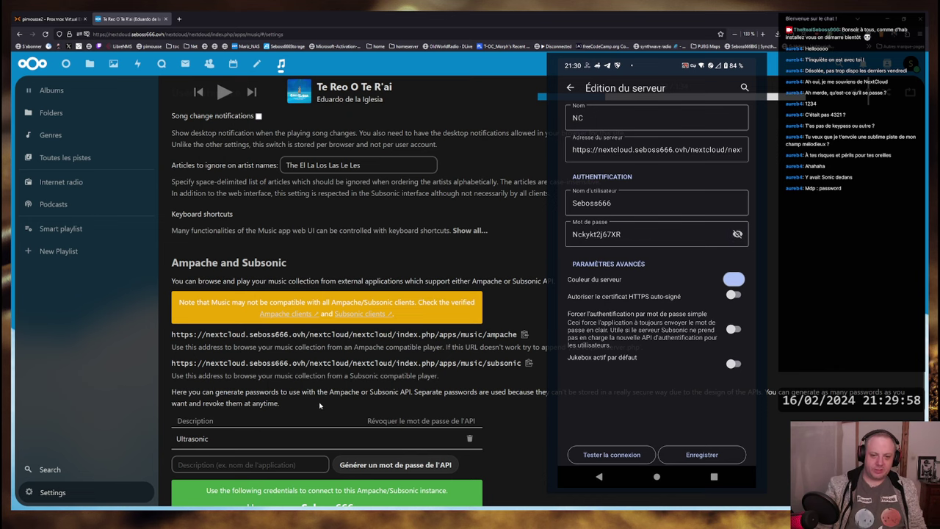
- Scroll through the NC server form to review the plain-password authentication setting
{"action": "scroll", "coordinate": [318, 396], "scroll_direction": "down", "scroll_amount": 2}
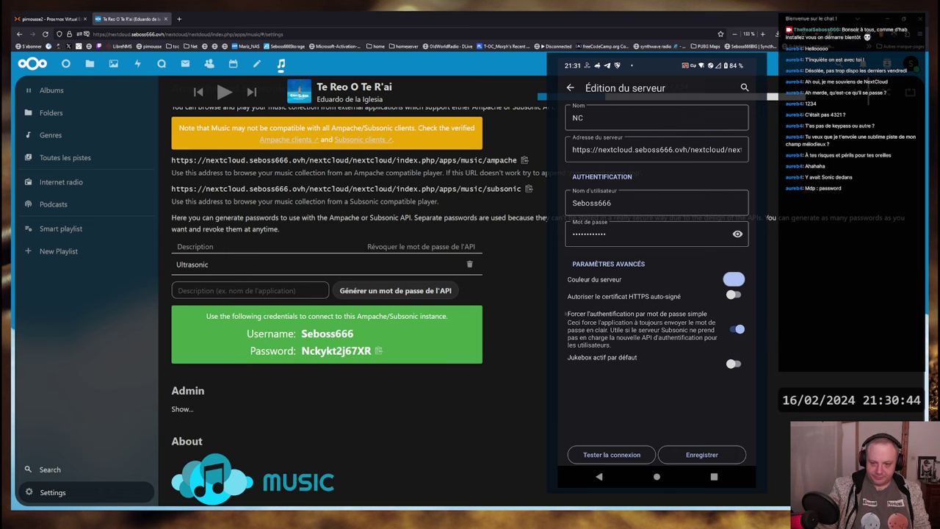
{"action": "scroll", "coordinate": [563, 313], "scroll_direction": "down", "scroll_amount": 2}
{"action": "scroll", "coordinate": [563, 314], "scroll_direction": "up", "scroll_amount": 10}
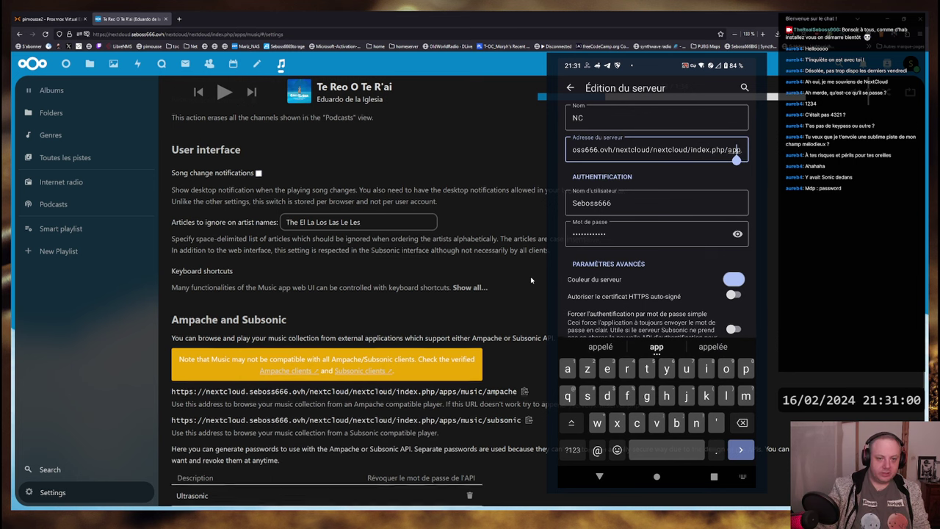
{"action": "scroll", "coordinate": [531, 280], "scroll_direction": "down", "scroll_amount": 3}
{"action": "scroll", "coordinate": [537, 260], "scroll_direction": "up", "scroll_amount": 2}
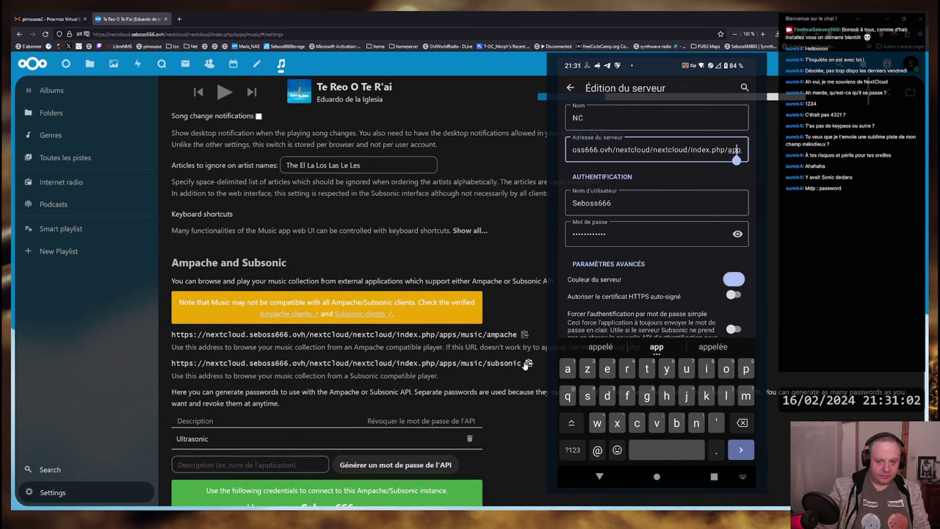
- Open the copied Subsonic address in a new Firefox tab, then close that tab
{"action": "left_click", "coordinate": [528, 363]}
{"action": "left_click", "coordinate": [178, 18]}
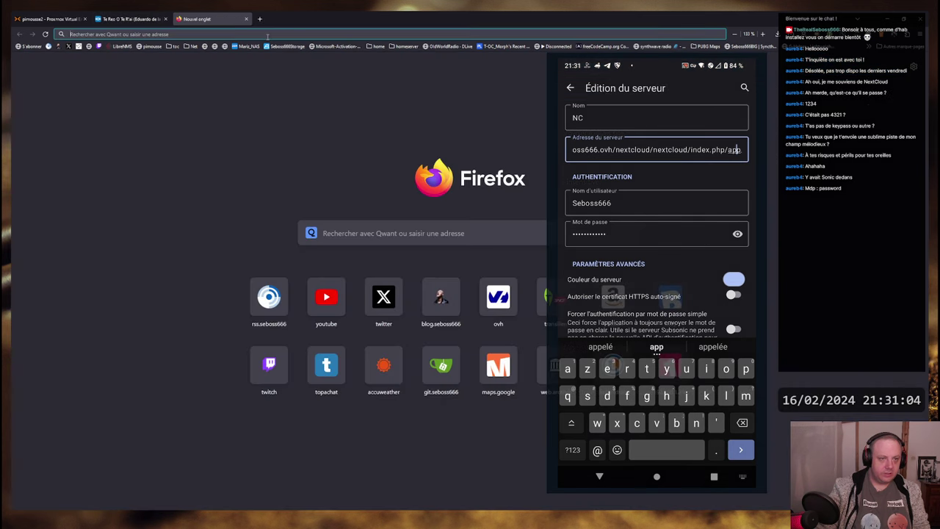
{"action": "right_click", "coordinate": [271, 34]}
{"action": "left_click", "coordinate": [290, 103]}
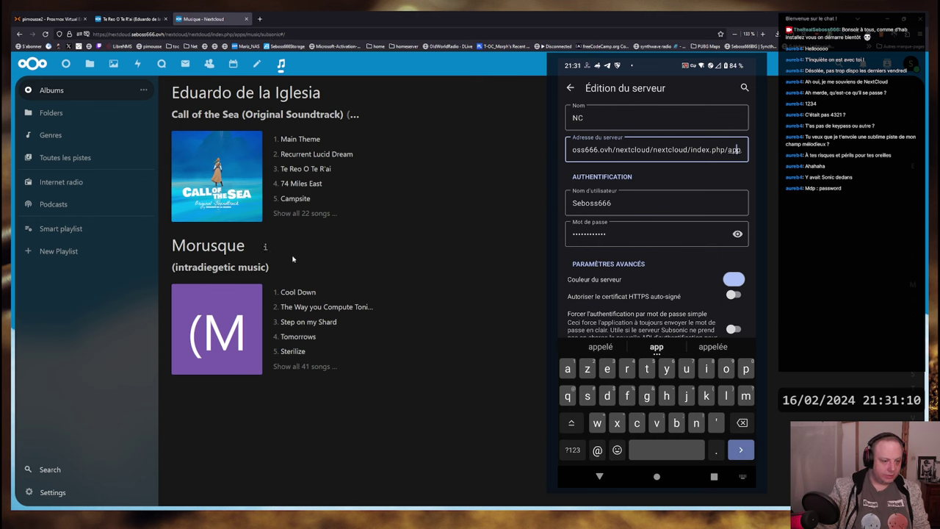
{"action": "middle_click", "coordinate": [226, 19]}
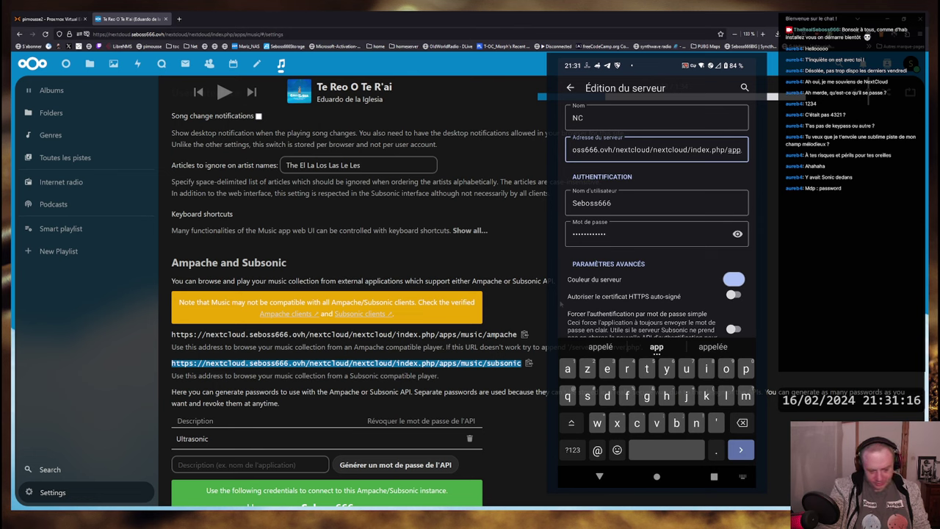
- Copy the server address from Ultrasonic and switch to the phone's other apps
{"action": "double_click", "coordinate": [656, 149]}
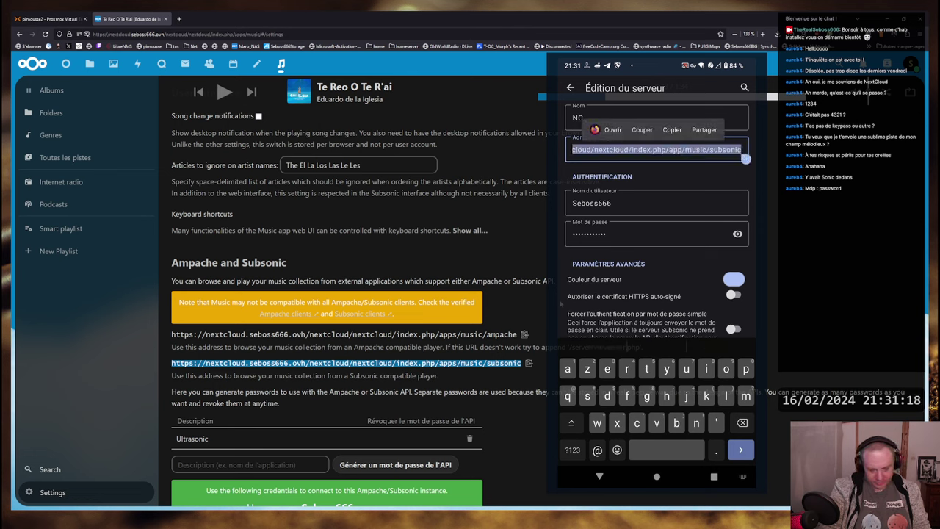
{"action": "left_click", "coordinate": [671, 130]}
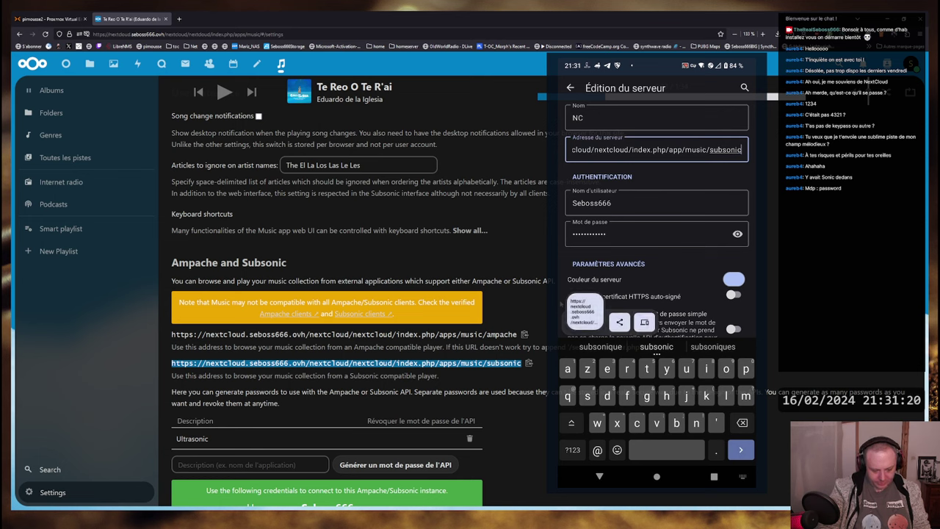
{"action": "left_click", "coordinate": [712, 476]}
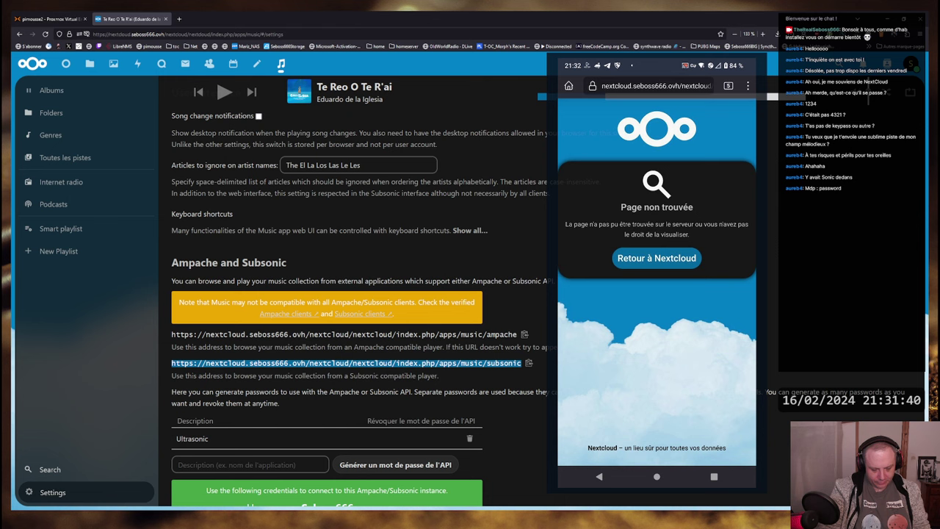
{"action": "scroll", "coordinate": [526, 263], "scroll_direction": "down", "scroll_amount": 3}
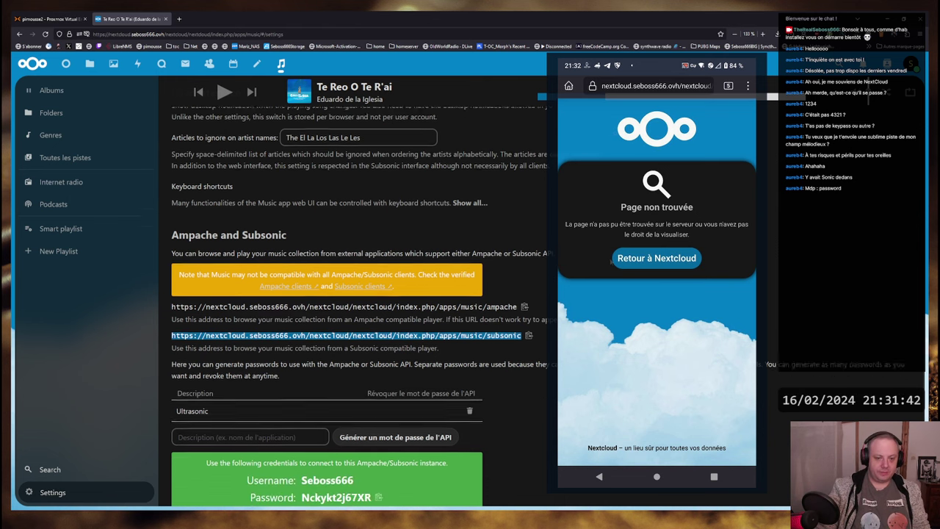
{"action": "double_click", "coordinate": [306, 279]}
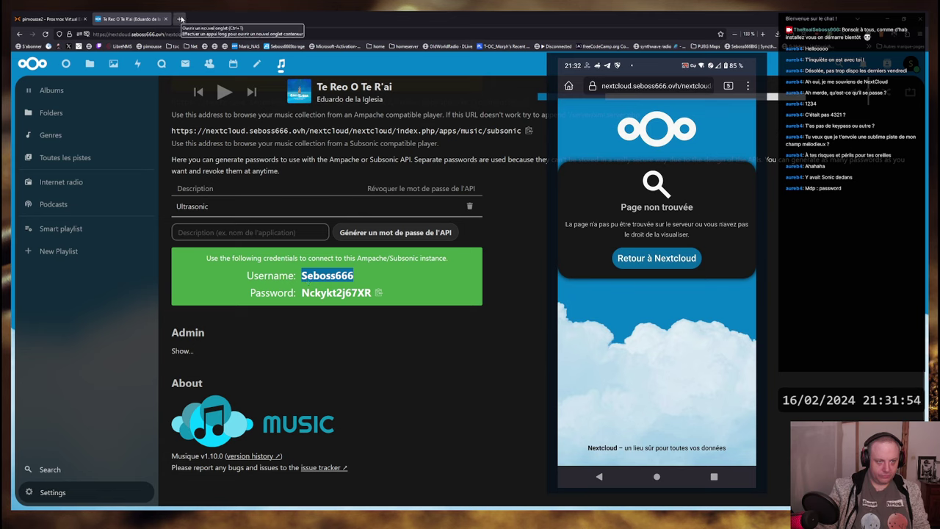
- Open a new Firefox container tab and load the copied address
{"action": "right_click", "coordinate": [181, 19]}
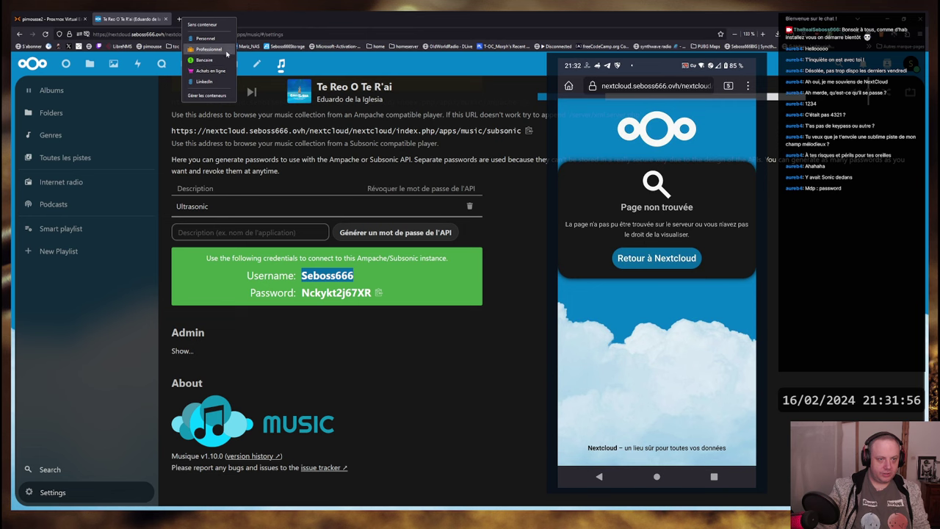
{"action": "left_click", "coordinate": [224, 50]}
{"action": "right_click", "coordinate": [168, 37]}
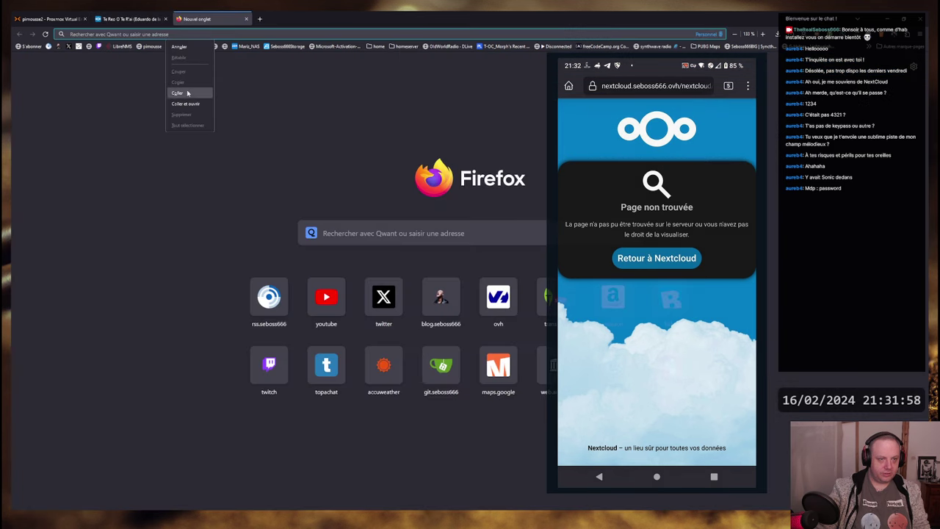
{"action": "left_click", "coordinate": [185, 103]}
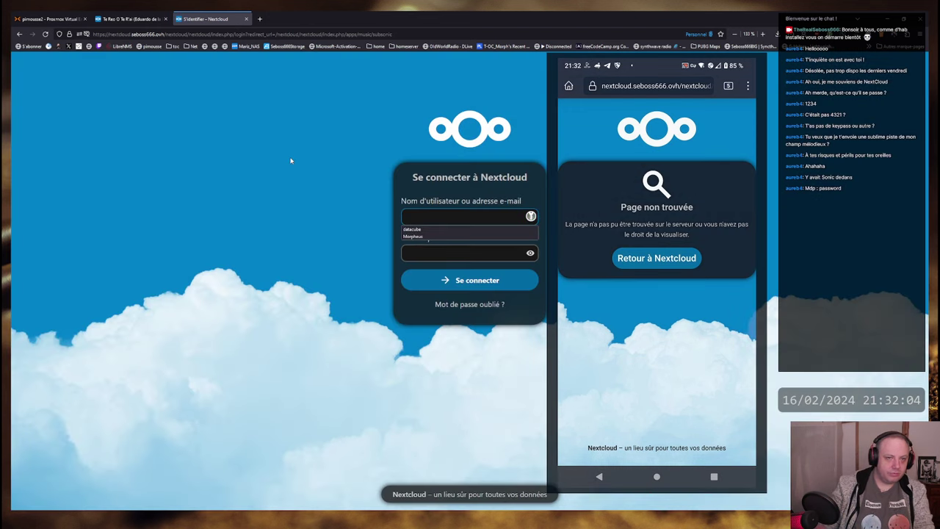
- Replace the login tab's address with the Subsonic URL and load it
{"action": "left_click", "coordinate": [133, 19]}
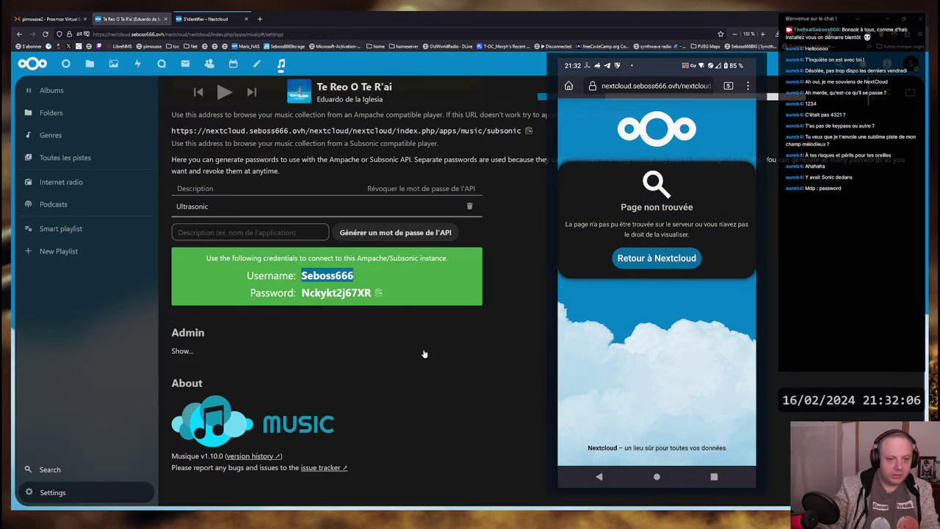
{"action": "left_click", "coordinate": [225, 22]}
{"action": "left_click", "coordinate": [226, 33]}
{"action": "right_click", "coordinate": [229, 34]}
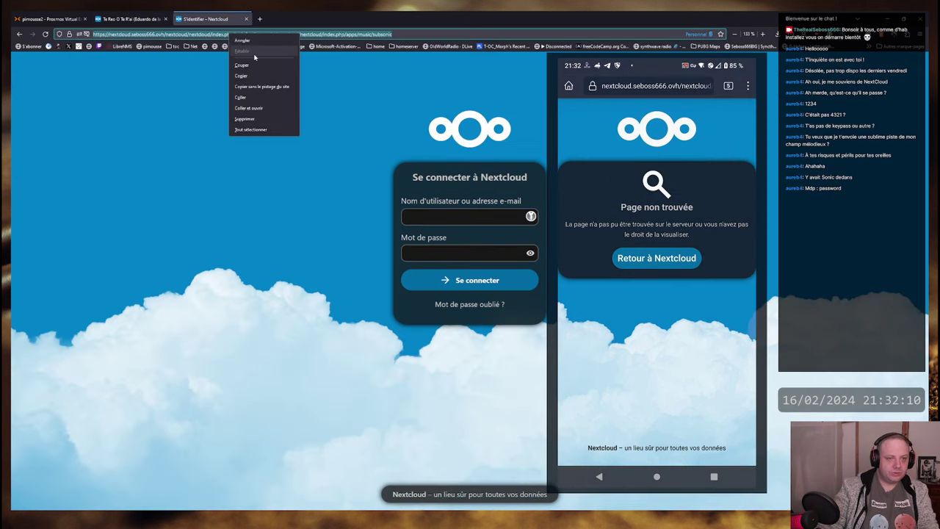
{"action": "left_click", "coordinate": [258, 98]}
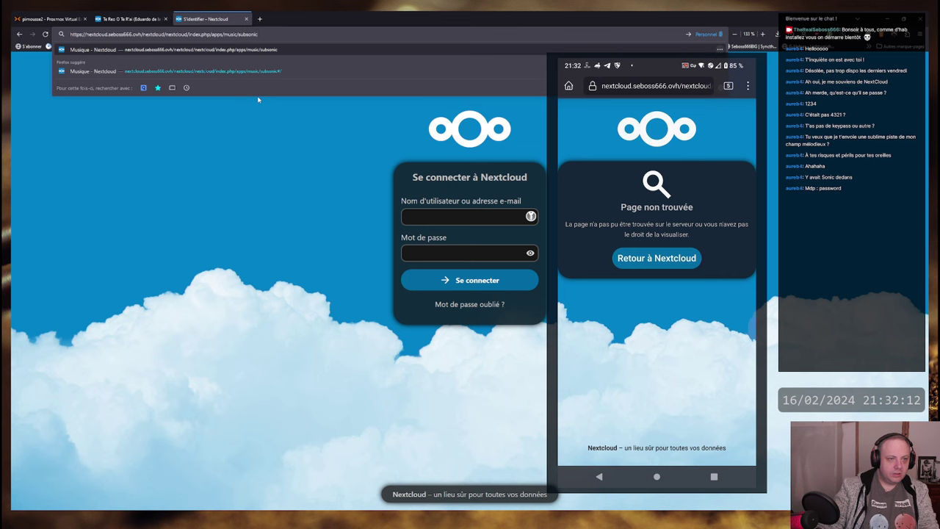
{"action": "key", "text": "Return"}
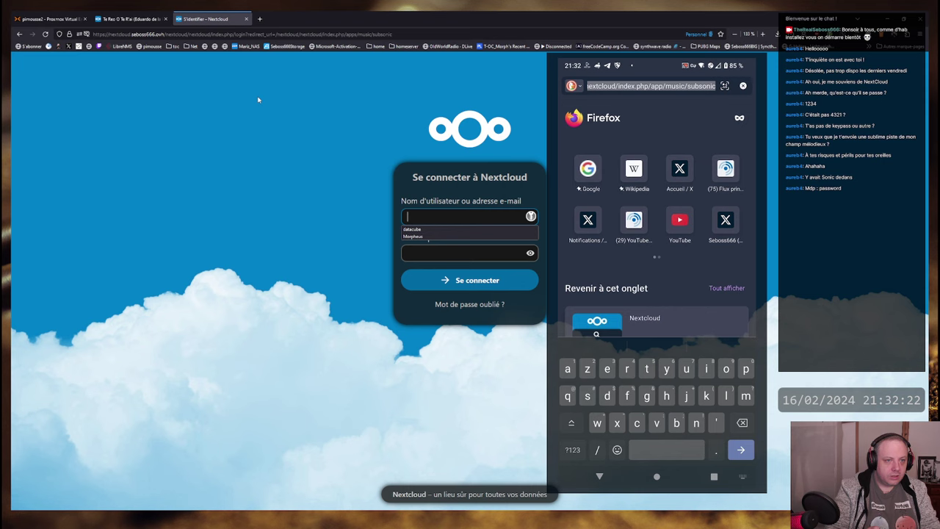
- Paste the copied Subsonic address into the login page's address bar
{"action": "left_click", "coordinate": [205, 33]}
{"action": "right_click", "coordinate": [208, 35]}
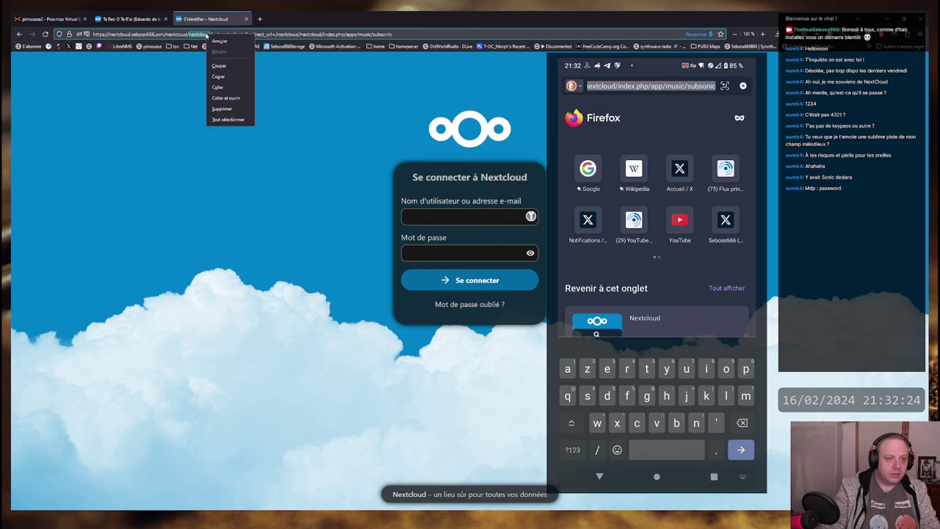
{"action": "left_click", "coordinate": [208, 35]}
{"action": "right_click", "coordinate": [207, 34]}
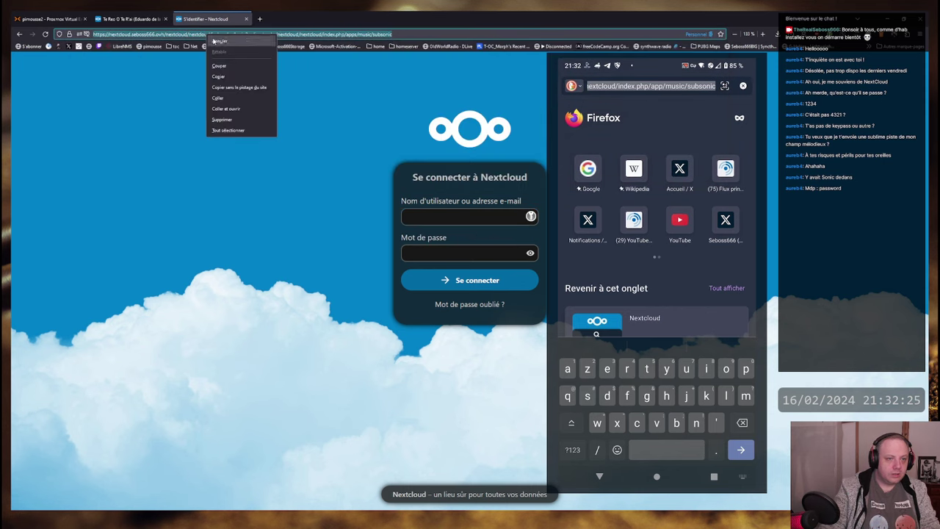
{"action": "left_click", "coordinate": [233, 97]}
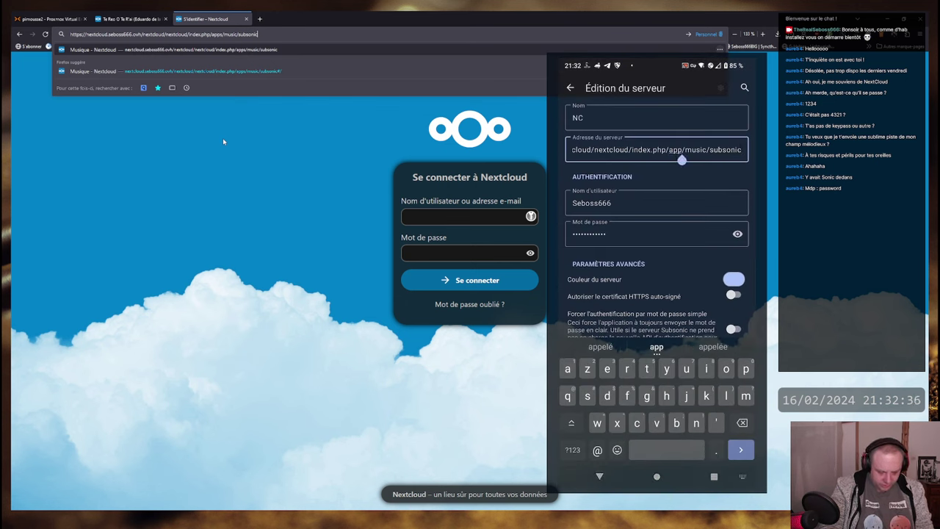
- Correct the address to apps/music/subsonic and save the server settings
{"action": "type", "text": "s"}
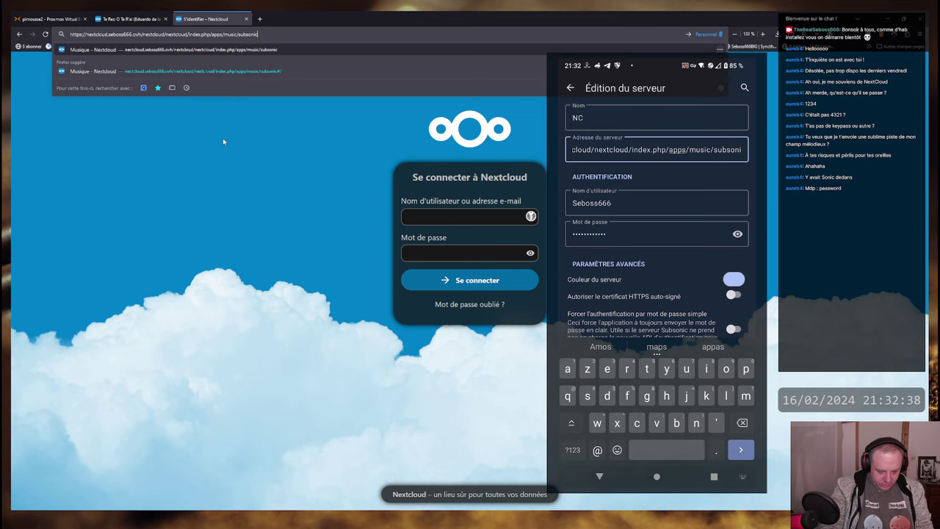
{"action": "key", "text": "Escape"}
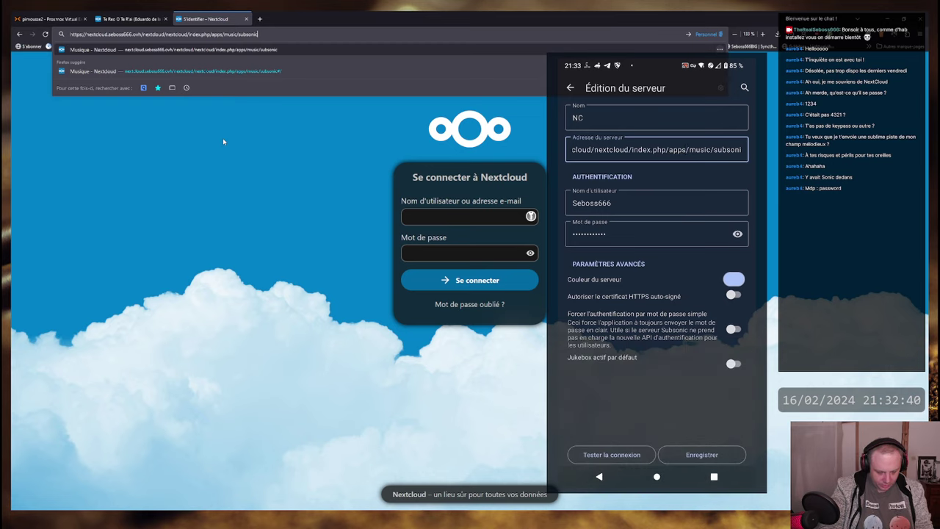
{"action": "key", "text": "Return"}
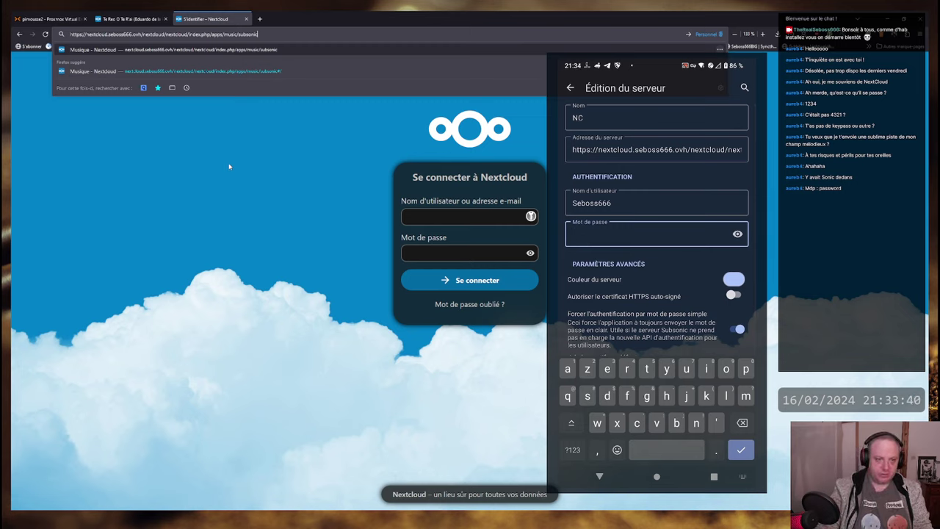
- Dismiss the address suggestions and go back to the Music settings tab
{"action": "key", "text": "Escape"}
{"action": "left_click", "coordinate": [129, 19]}
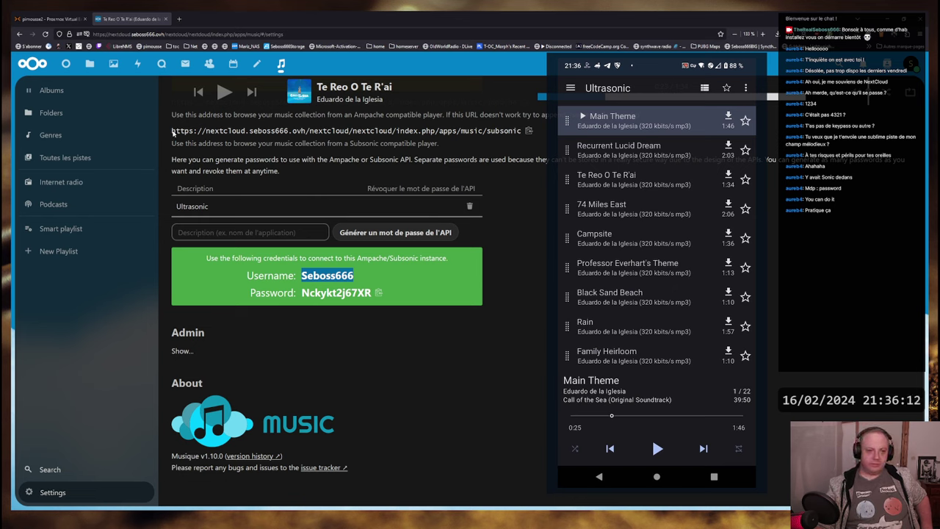
{"action": "mouse_move", "coordinate": [171, 131]}
{"action": "left_mouse_down"}
{"action": "mouse_move", "coordinate": [520, 132]}
{"action": "mouse_move", "coordinate": [171, 136]}
{"action": "left_mouse_up"}
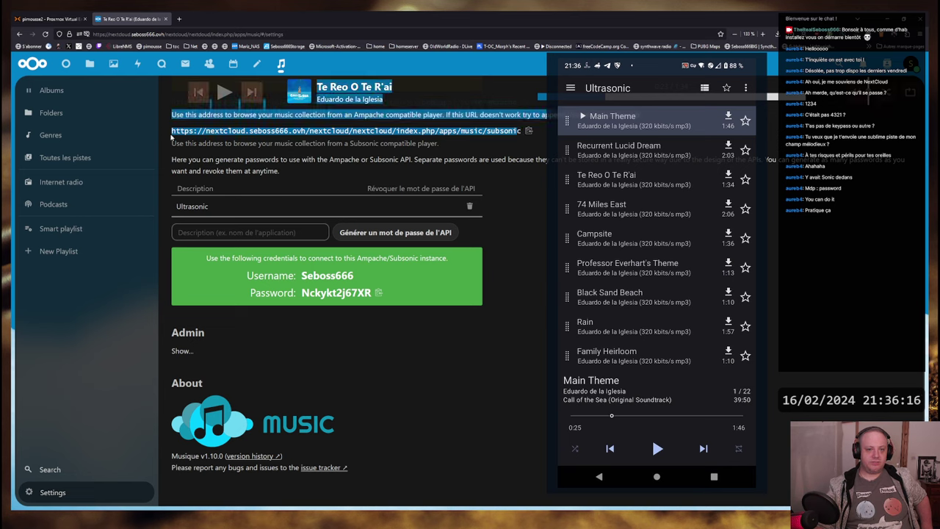
{"action": "left_click", "coordinate": [199, 130]}
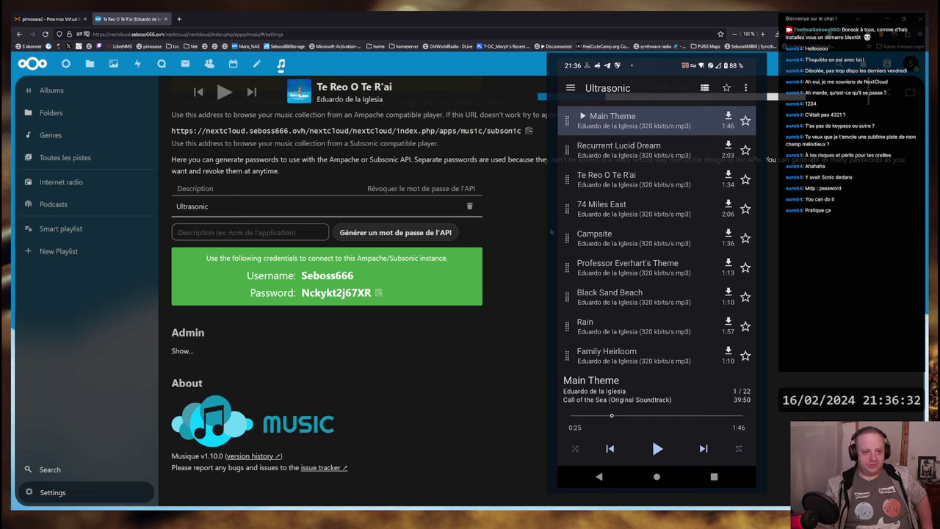
- Start adding a podcast from an RSS feed in Podcasts, then open FreshRSS in a new tab
{"action": "left_click", "coordinate": [82, 212]}
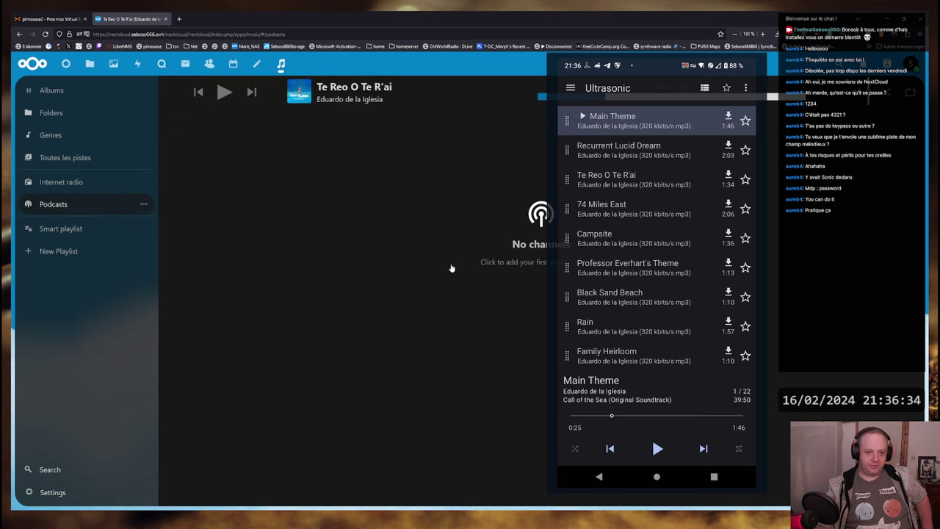
{"action": "left_click", "coordinate": [139, 205]}
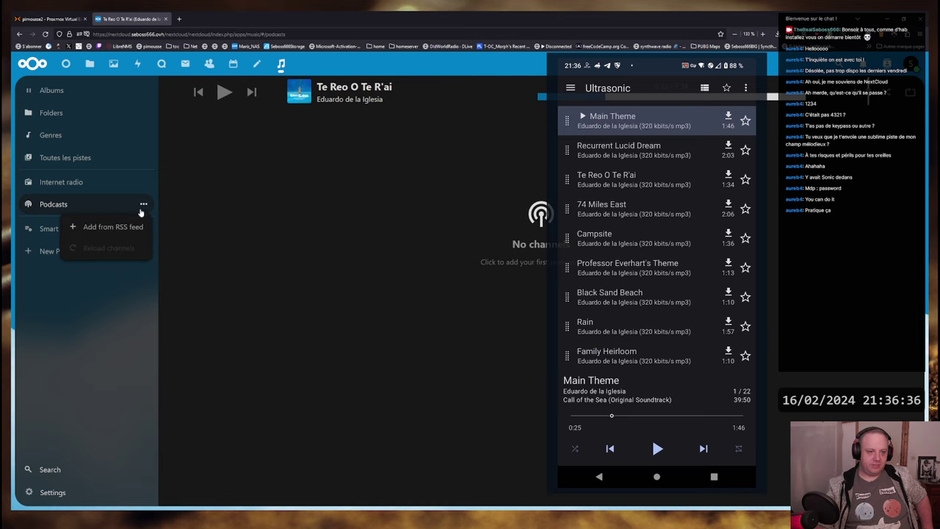
{"action": "left_click", "coordinate": [383, 207]}
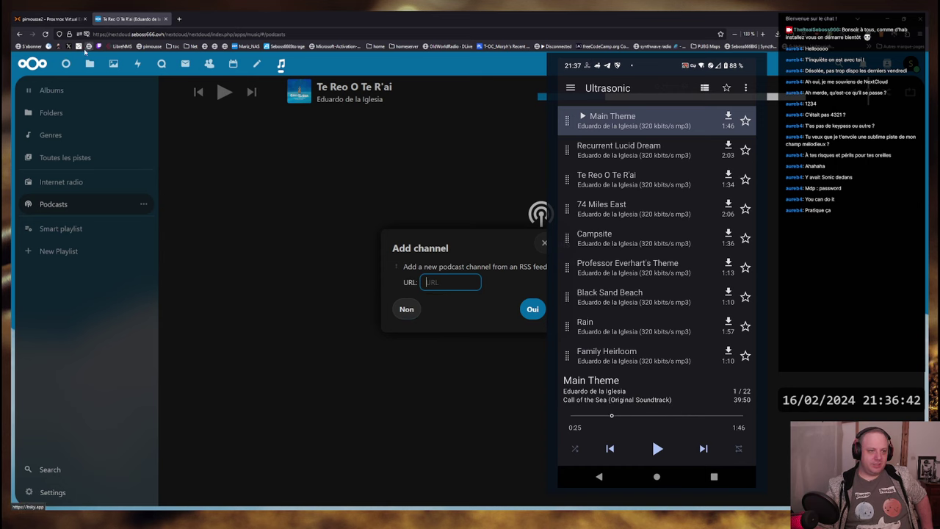
{"action": "left_click", "coordinate": [50, 46]}
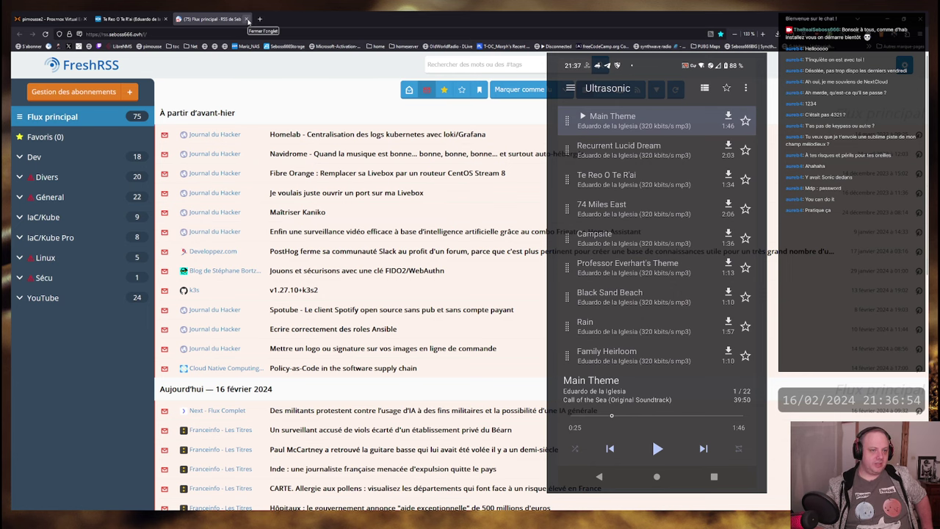
- Close the FreshRSS tab and cancel the podcast Add channel dialog
{"action": "left_click", "coordinate": [247, 20]}
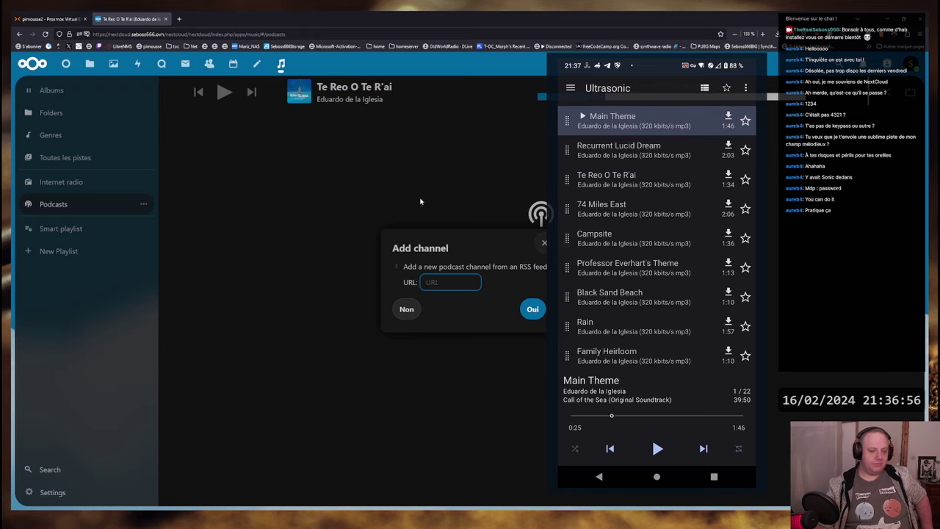
{"action": "left_click", "coordinate": [406, 309]}
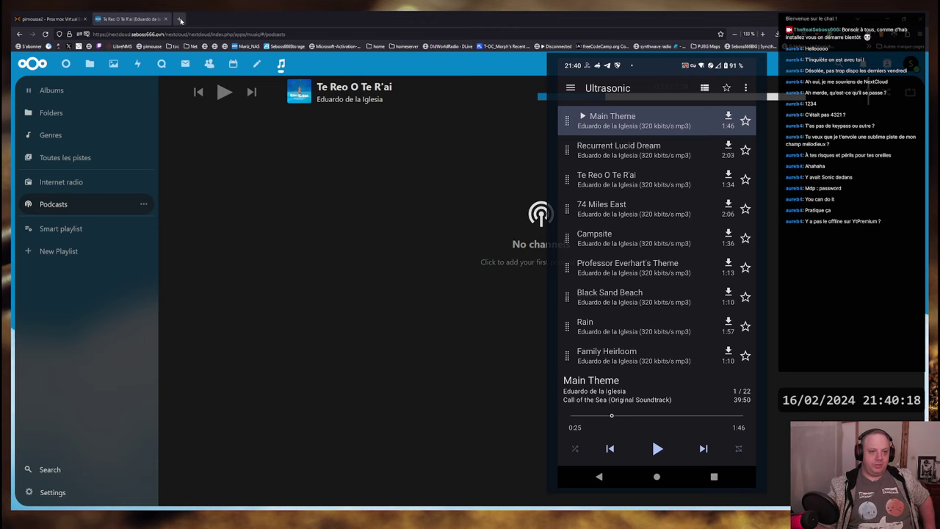
- Search 'spotube' in a new tab and open the KRTirtho/spotube repository README
{"action": "left_click", "coordinate": [180, 20]}
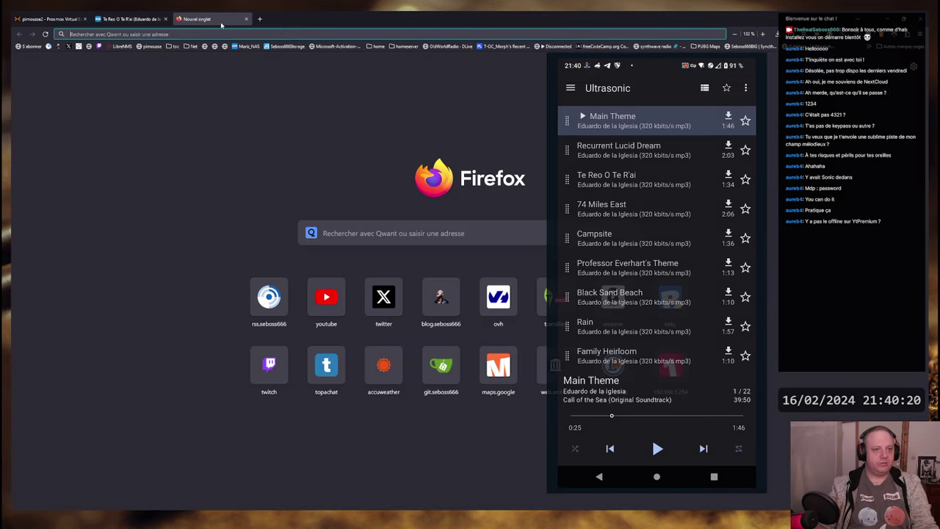
{"action": "type", "text": "spotube"}
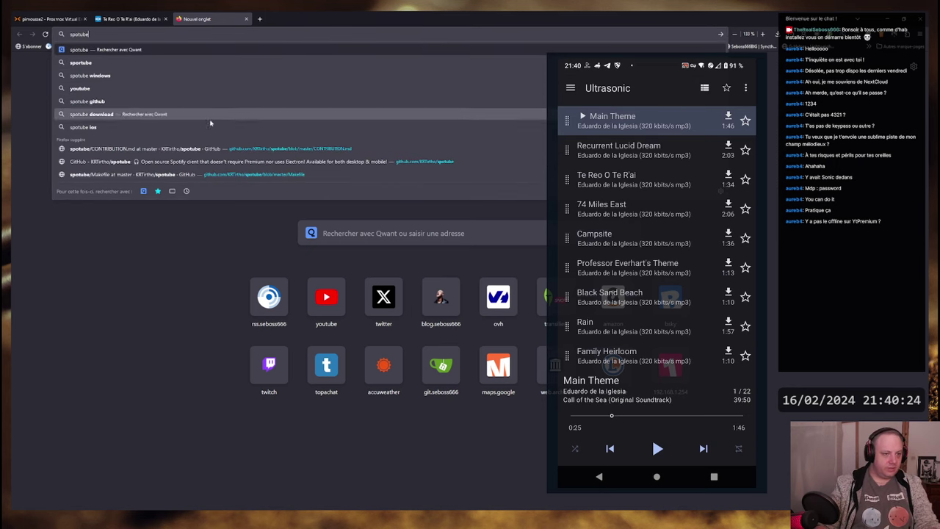
{"action": "left_click", "coordinate": [110, 161]}
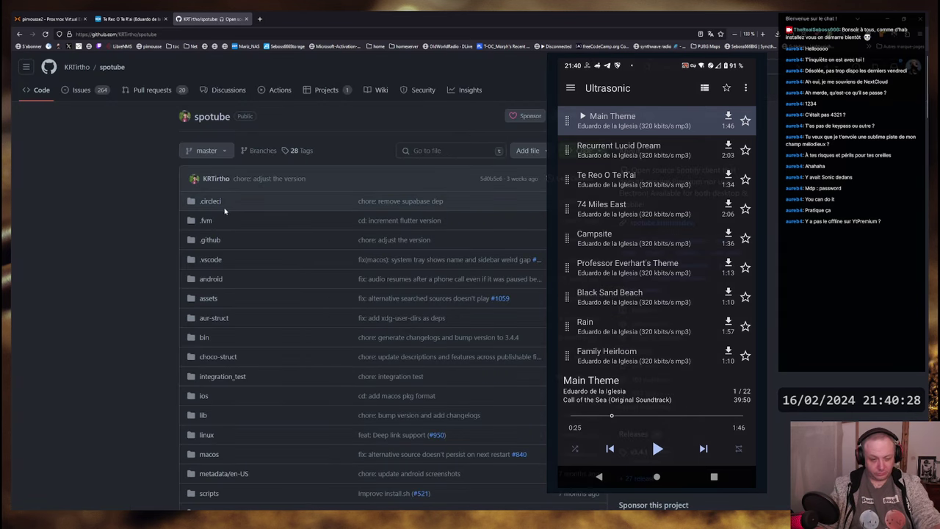
{"action": "scroll", "coordinate": [113, 176], "scroll_direction": "down", "scroll_amount": 3}
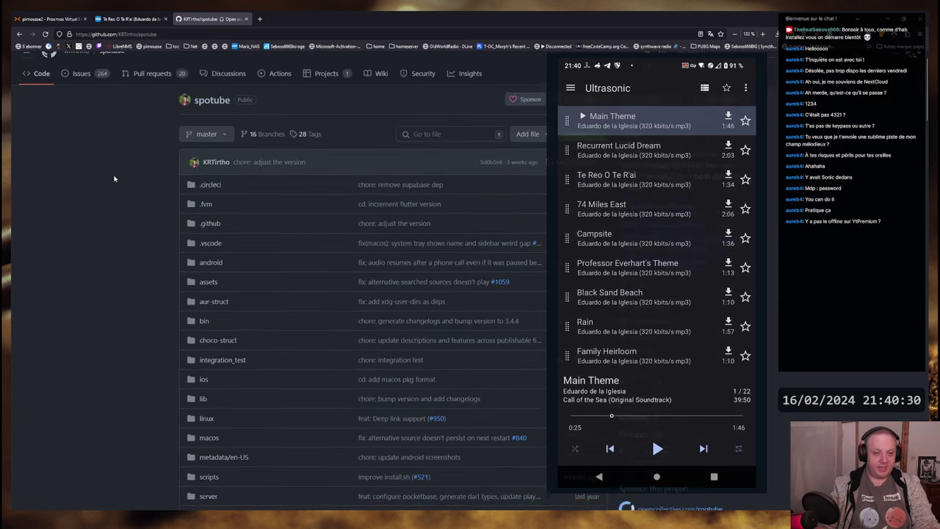
{"action": "scroll", "coordinate": [114, 173], "scroll_direction": "down", "scroll_amount": 10}
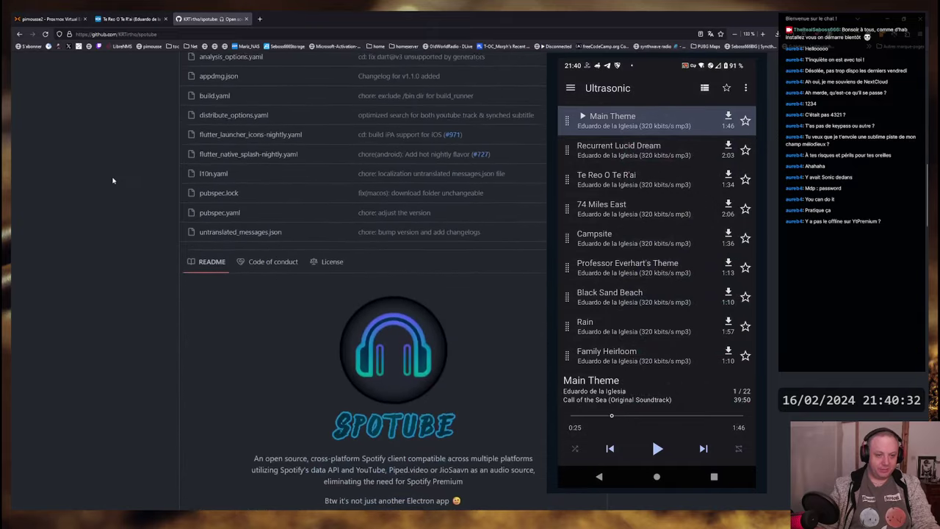
{"action": "scroll", "coordinate": [102, 168], "scroll_direction": "down", "scroll_amount": 3}
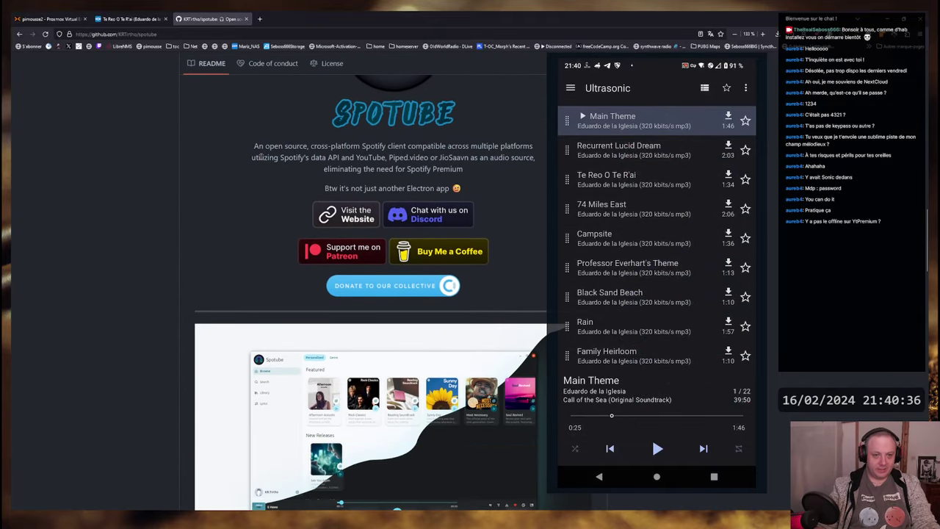
- Highlight phrases in the README description, ending with Piped.video selected
{"action": "left_click_drag", "start_coordinate": [260, 156], "coordinate": [466, 157]}
{"action": "left_click", "coordinate": [351, 160]}
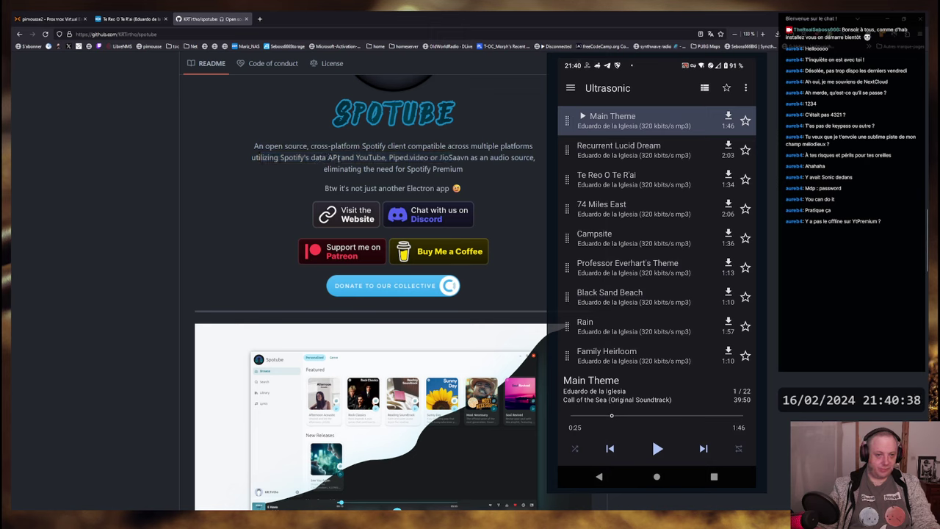
{"action": "left_click_drag", "start_coordinate": [337, 157], "coordinate": [280, 158]}
{"action": "left_click", "coordinate": [280, 158]}
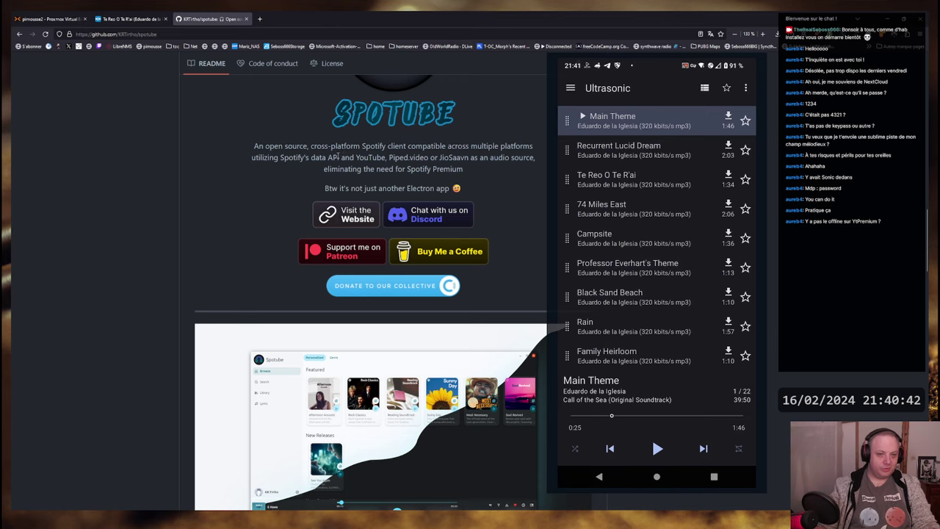
{"action": "mouse_move", "coordinate": [339, 157]}
{"action": "left_mouse_down"}
{"action": "mouse_move", "coordinate": [280, 158]}
{"action": "mouse_move", "coordinate": [340, 157]}
{"action": "left_mouse_up"}
{"action": "left_click", "coordinate": [280, 158]}
{"action": "left_click", "coordinate": [339, 157]}
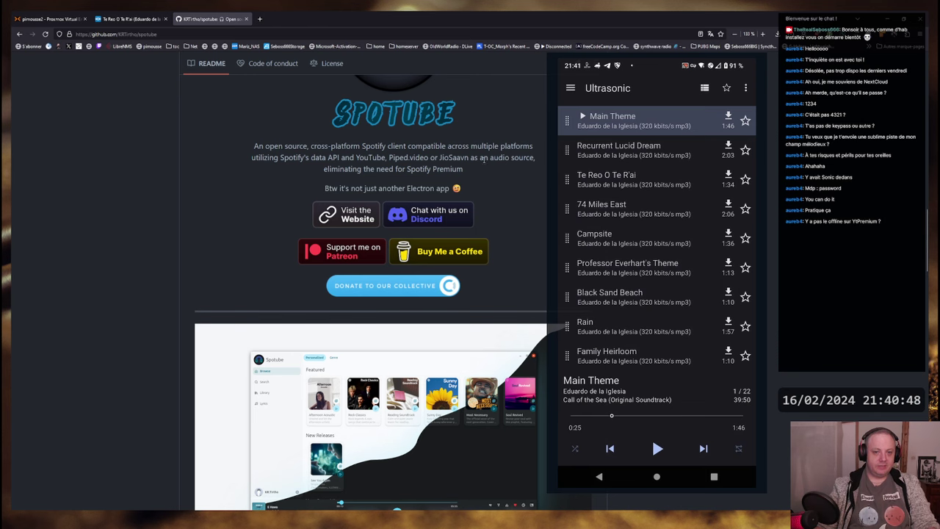
{"action": "scroll", "coordinate": [523, 166], "scroll_direction": "down", "scroll_amount": 1}
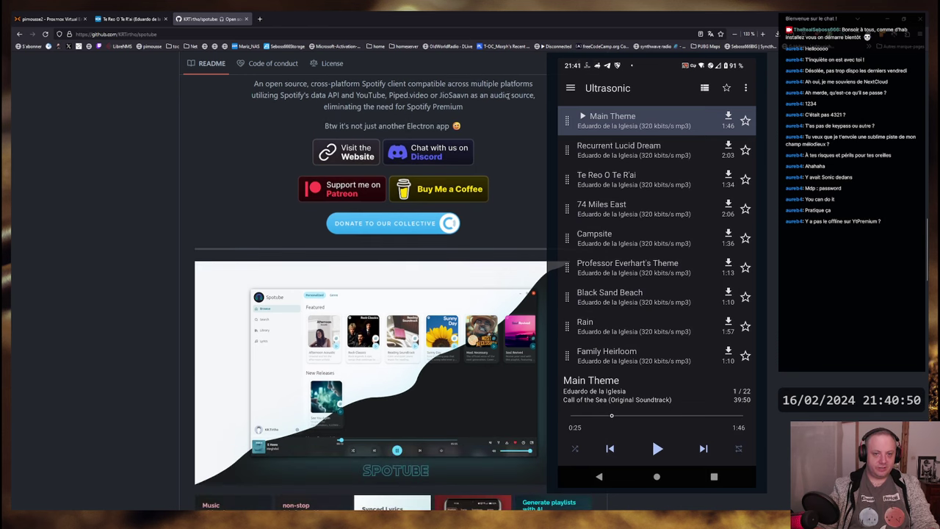
{"action": "left_click_drag", "start_coordinate": [532, 94], "coordinate": [428, 94]}
{"action": "left_click", "coordinate": [360, 94]}
{"action": "left_click", "coordinate": [388, 95]}
- Open the Piped.video link in a new tab and scroll its Trending videos grid
{"action": "right_click", "coordinate": [412, 94]}
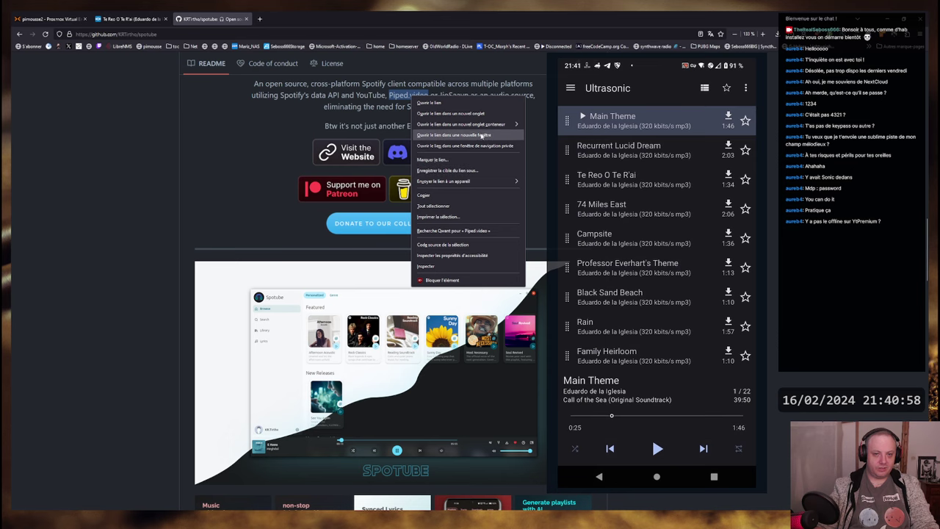
{"action": "left_click", "coordinate": [517, 124]}
{"action": "left_click", "coordinate": [278, 19]}
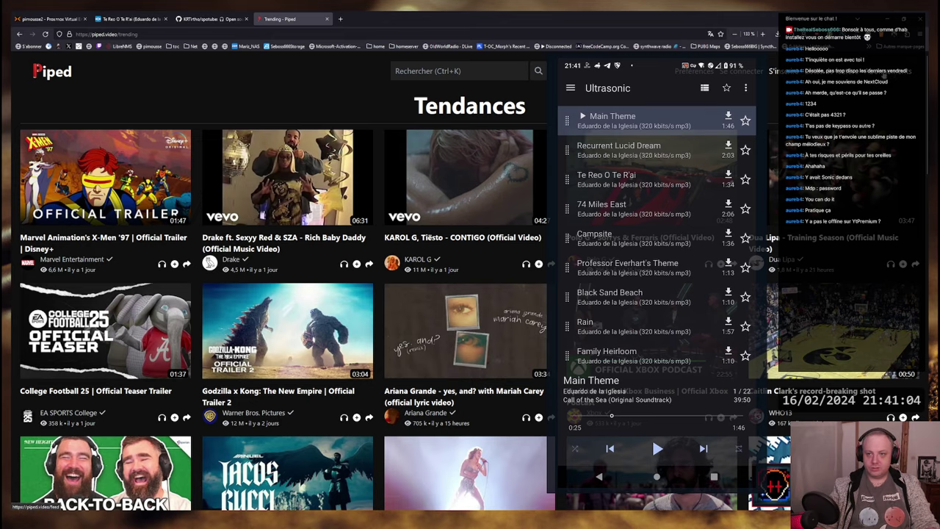
{"action": "scroll", "coordinate": [479, 176], "scroll_direction": "down", "scroll_amount": 10}
{"action": "scroll", "coordinate": [480, 176], "scroll_direction": "down", "scroll_amount": 5}
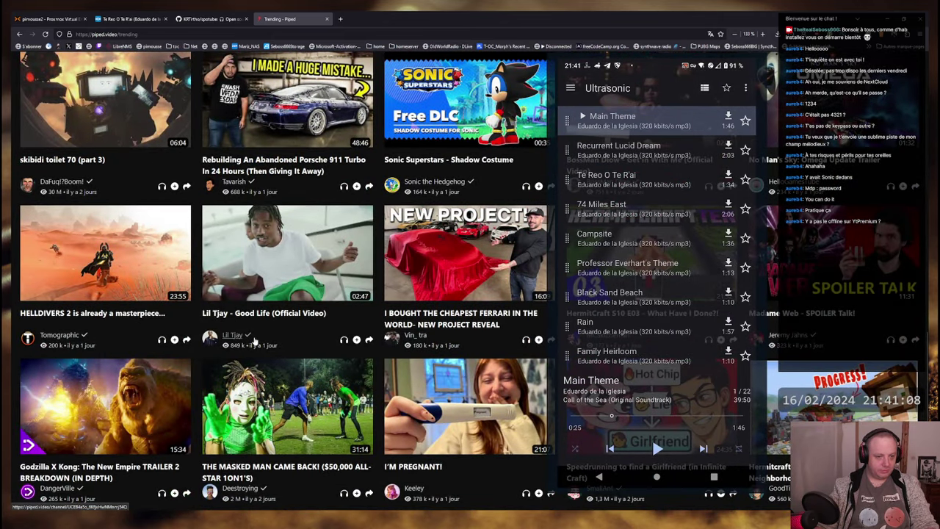
{"action": "scroll", "coordinate": [314, 337], "scroll_direction": "down", "scroll_amount": 2}
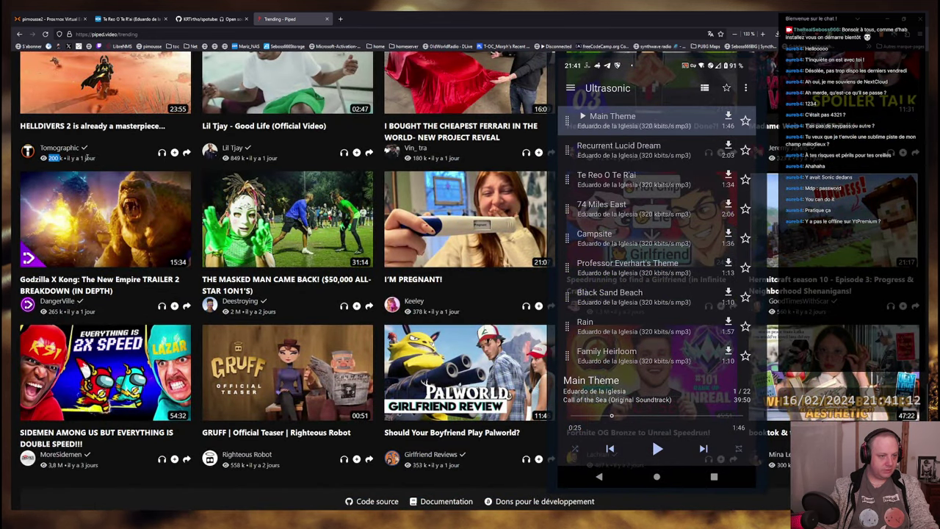
{"action": "scroll", "coordinate": [139, 166], "scroll_direction": "down", "scroll_amount": 1}
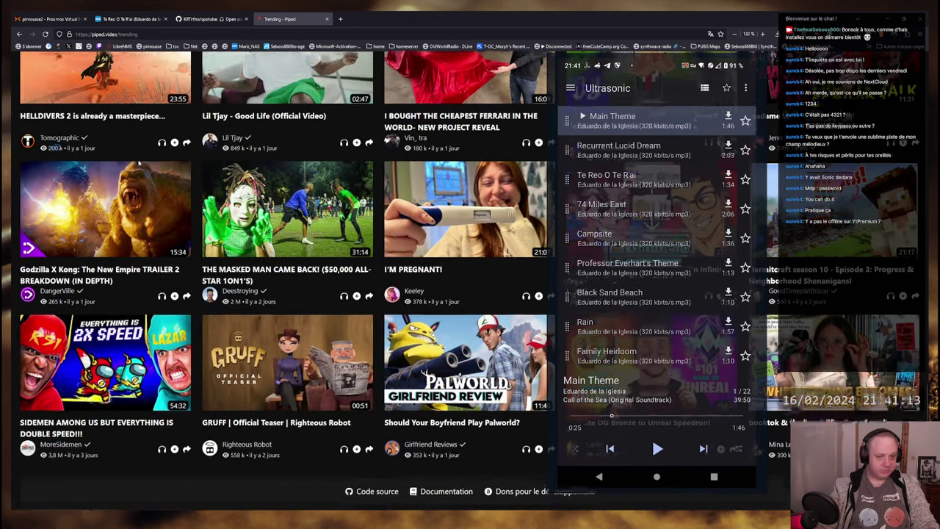
{"action": "left_click", "coordinate": [367, 486]}
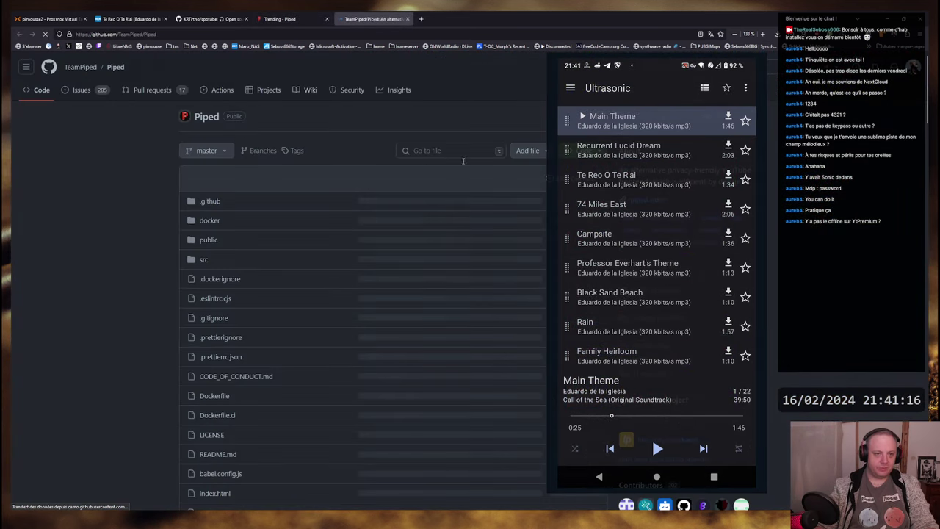
{"action": "scroll", "coordinate": [128, 211], "scroll_direction": "down", "scroll_amount": 7}
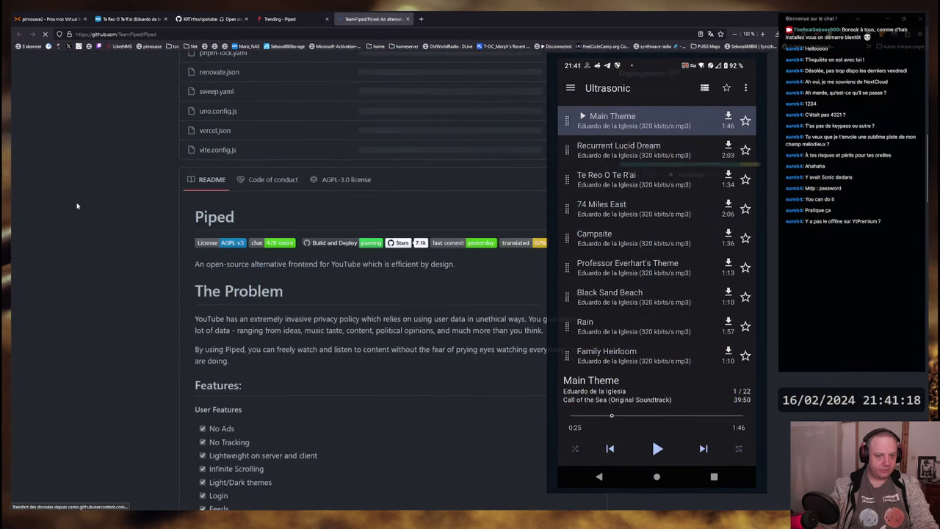
{"action": "left_click_drag", "start_coordinate": [200, 319], "coordinate": [484, 361]}
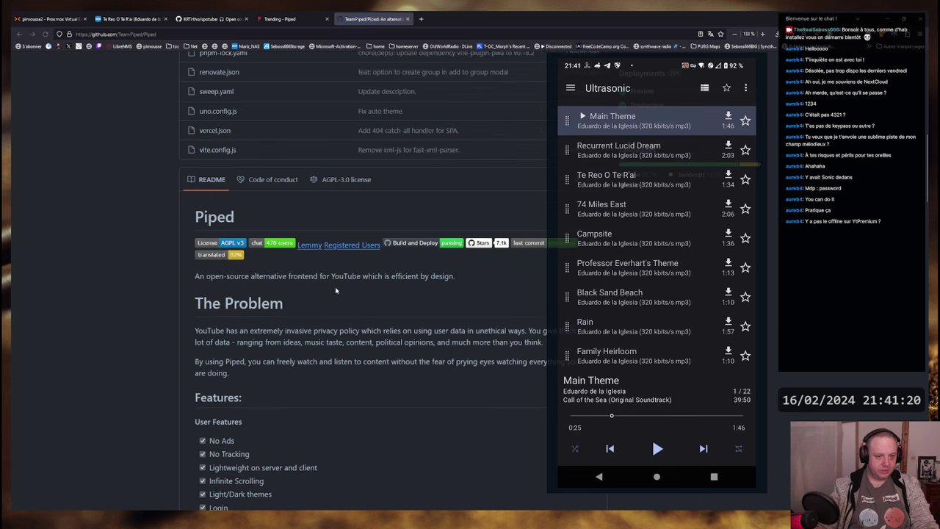
{"action": "left_click_drag", "start_coordinate": [206, 276], "coordinate": [391, 275]}
{"action": "left_click", "coordinate": [391, 275]}
{"action": "scroll", "coordinate": [365, 263], "scroll_direction": "up", "scroll_amount": 10}
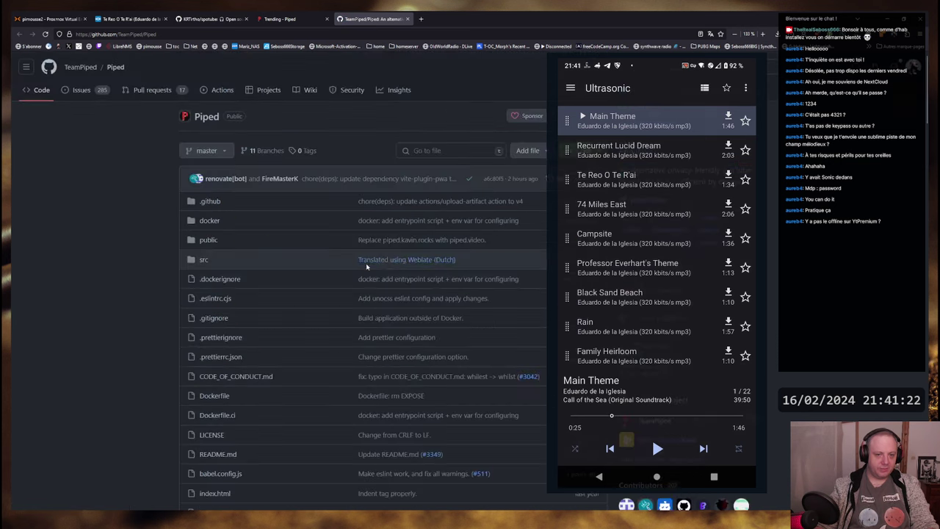
{"action": "middle_click", "coordinate": [373, 20]}
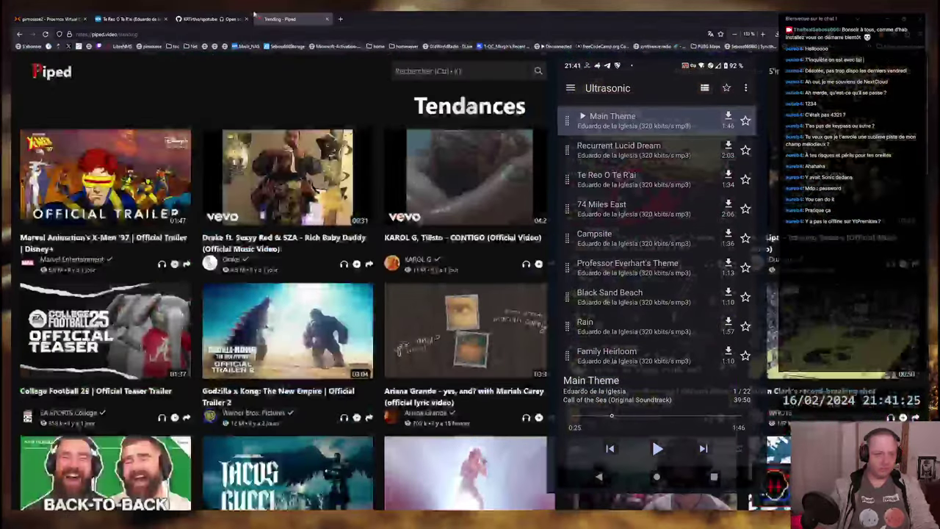
- Back on the Spotube README, search Qwant for the word JioSaavn
{"action": "left_click", "coordinate": [249, 18]}
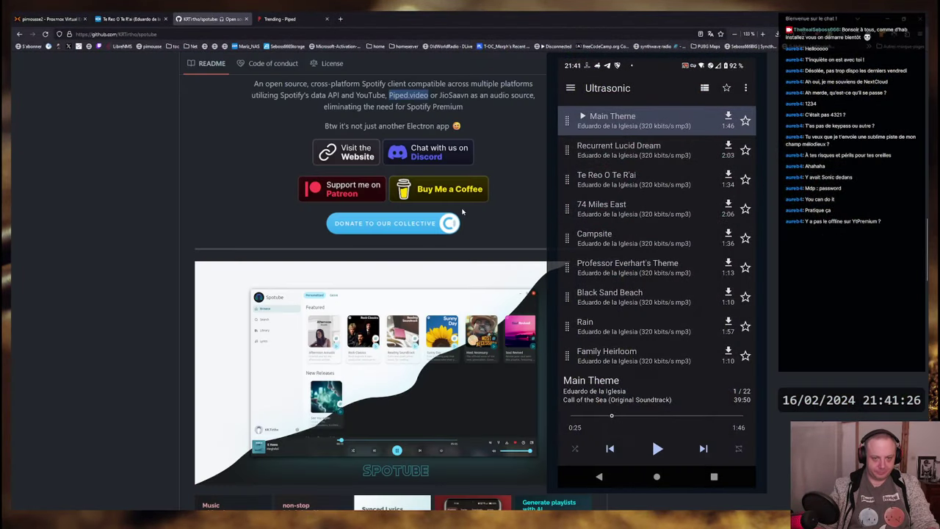
{"action": "double_click", "coordinate": [454, 94]}
{"action": "right_click", "coordinate": [452, 96]}
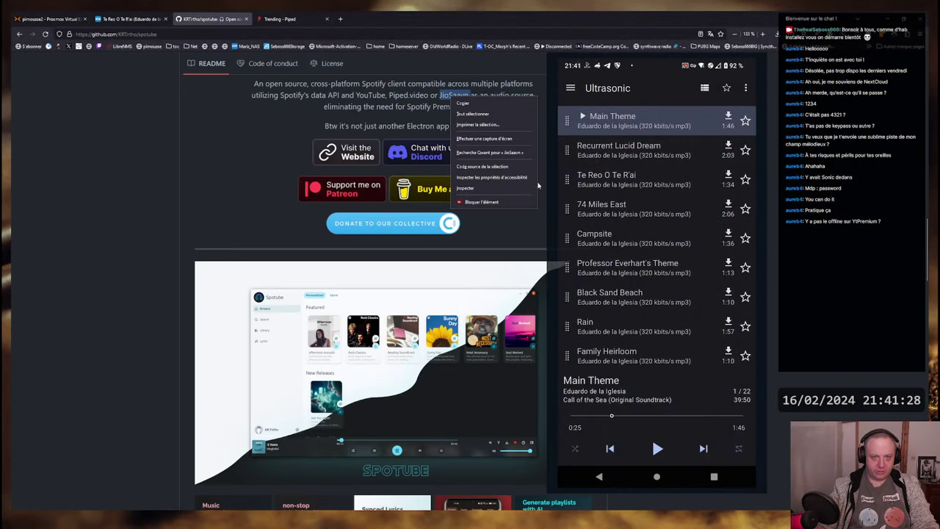
{"action": "left_click", "coordinate": [488, 153]}
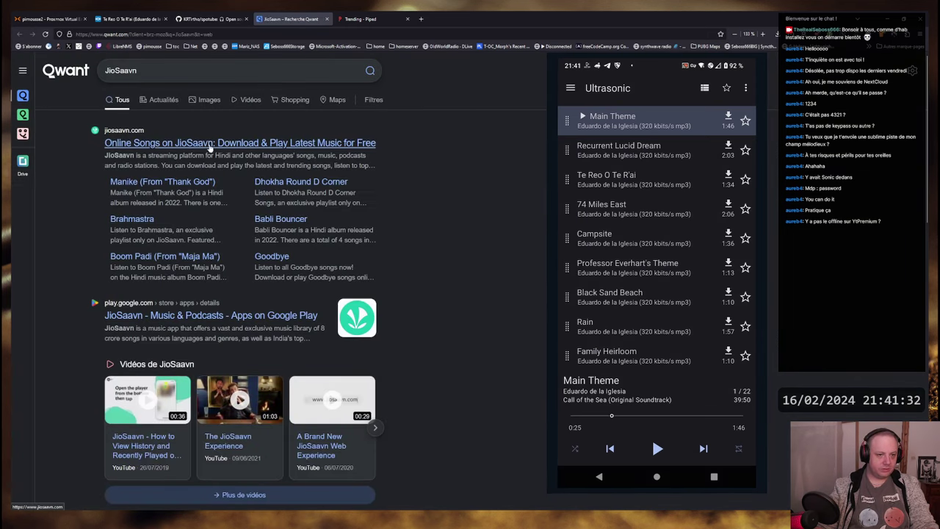
- Highlight parts of the JioSaavn result description, then open jiosaavn.com in a new tab
{"action": "mouse_move", "coordinate": [114, 155]}
{"action": "left_mouse_down"}
{"action": "mouse_move", "coordinate": [363, 157]}
{"action": "mouse_move", "coordinate": [111, 155]}
{"action": "left_mouse_up"}
{"action": "left_click", "coordinate": [368, 163]}
{"action": "left_click_drag", "start_coordinate": [106, 156], "coordinate": [340, 156]}
{"action": "left_click", "coordinate": [339, 156]}
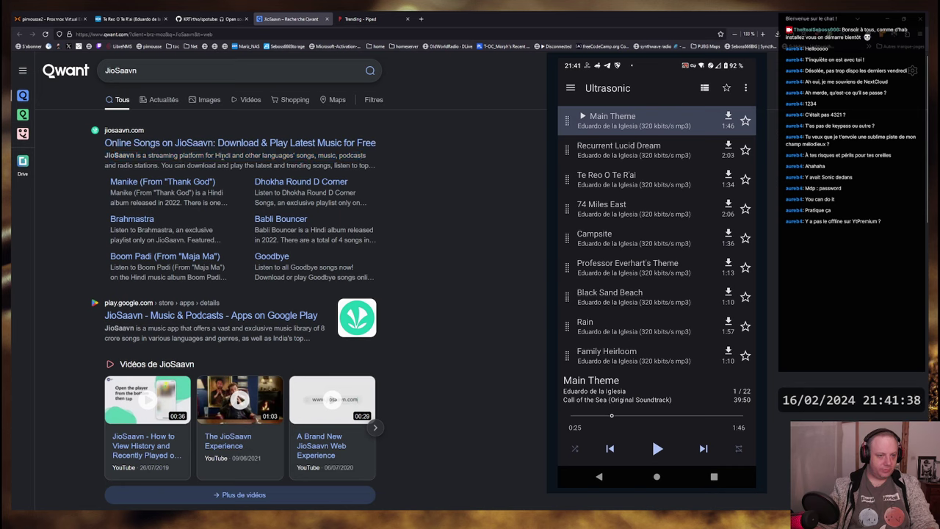
{"action": "double_click", "coordinate": [223, 155]}
{"action": "left_click", "coordinate": [295, 156]}
{"action": "left_click", "coordinate": [219, 144]}
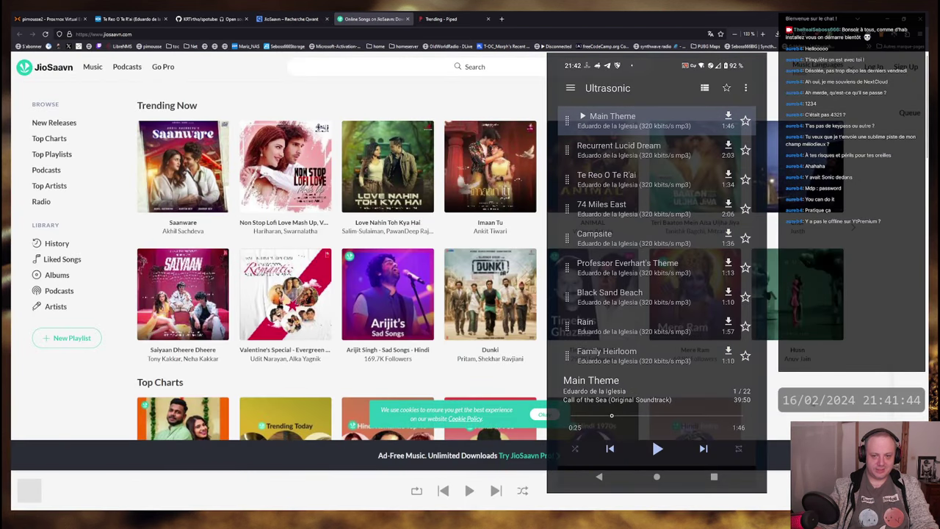
- Scroll through the JioSaavn home page, then close its tab to return to Qwant
{"action": "scroll", "coordinate": [336, 257], "scroll_direction": "down", "scroll_amount": 3}
{"action": "scroll", "coordinate": [336, 257], "scroll_direction": "down", "scroll_amount": 7}
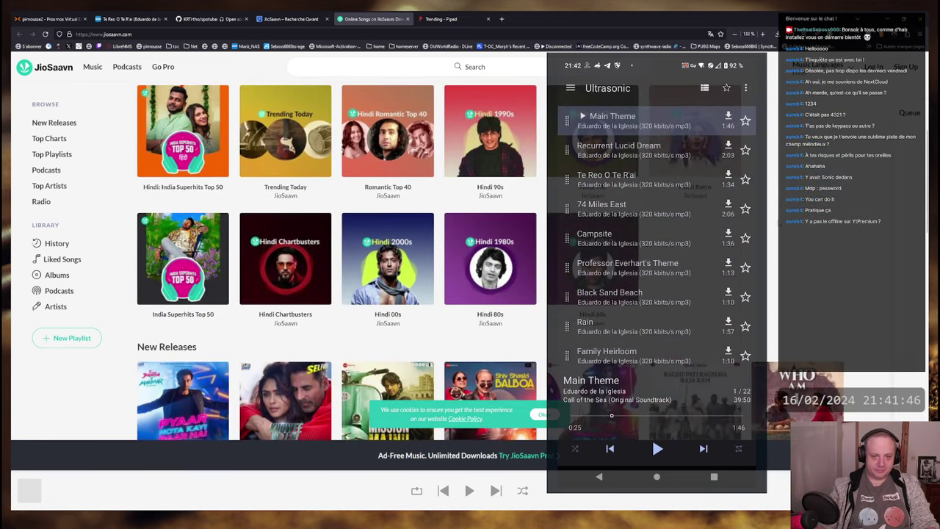
{"action": "scroll", "coordinate": [353, 94], "scroll_direction": "up", "scroll_amount": 10}
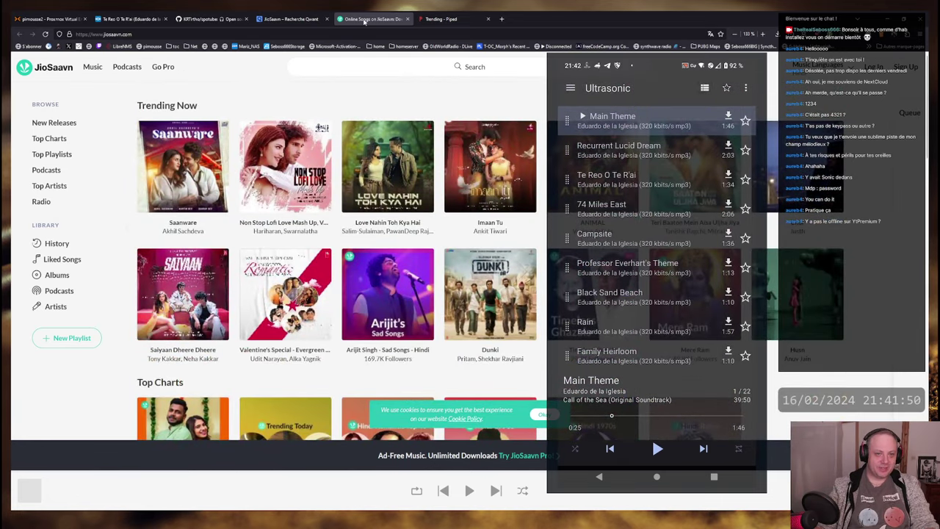
{"action": "left_click", "coordinate": [408, 19]}
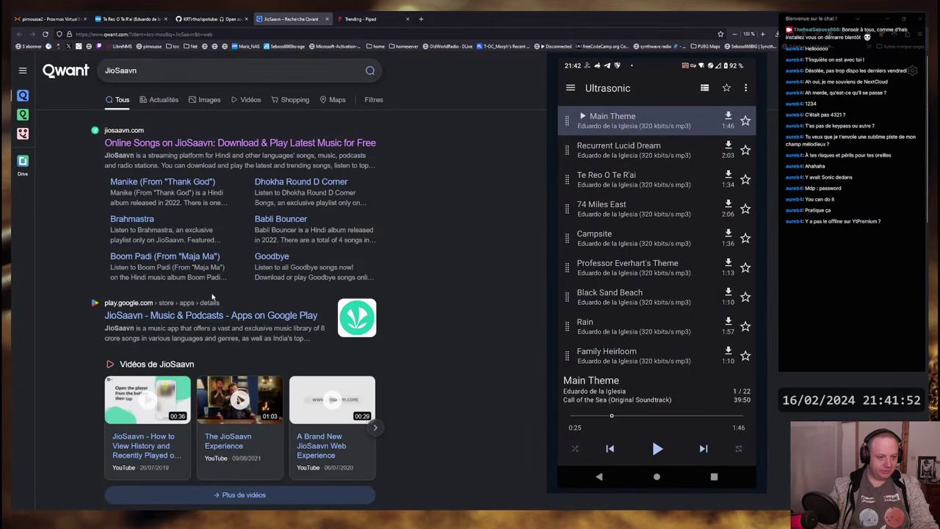
{"action": "left_click", "coordinate": [206, 19]}
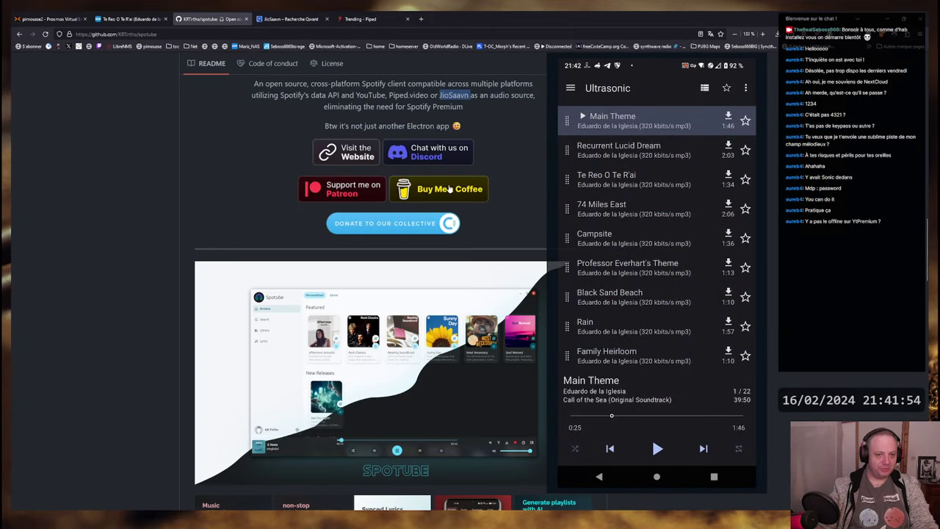
{"action": "scroll", "coordinate": [148, 189], "scroll_direction": "up", "scroll_amount": 2}
{"action": "scroll", "coordinate": [157, 218], "scroll_direction": "up", "scroll_amount": 8}
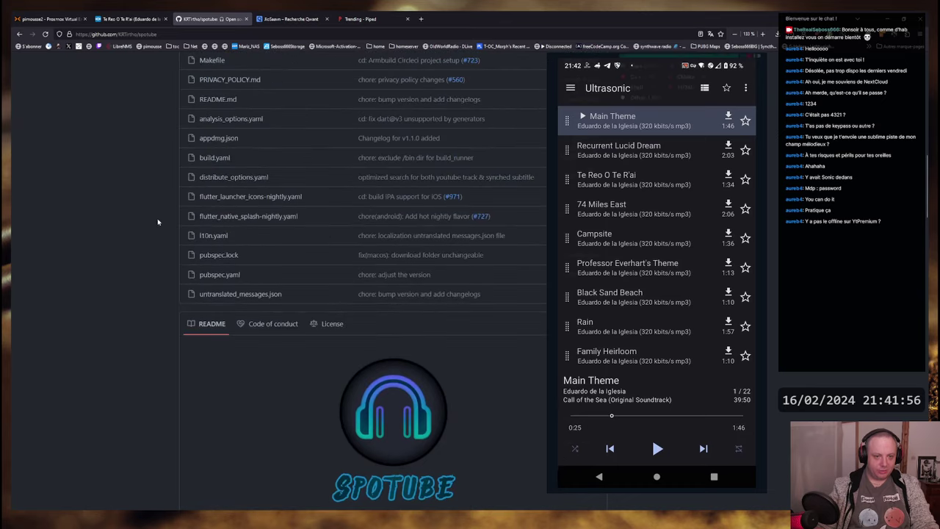
{"action": "scroll", "coordinate": [140, 271], "scroll_direction": "down", "scroll_amount": 4}
{"action": "scroll", "coordinate": [140, 271], "scroll_direction": "up", "scroll_amount": 5}
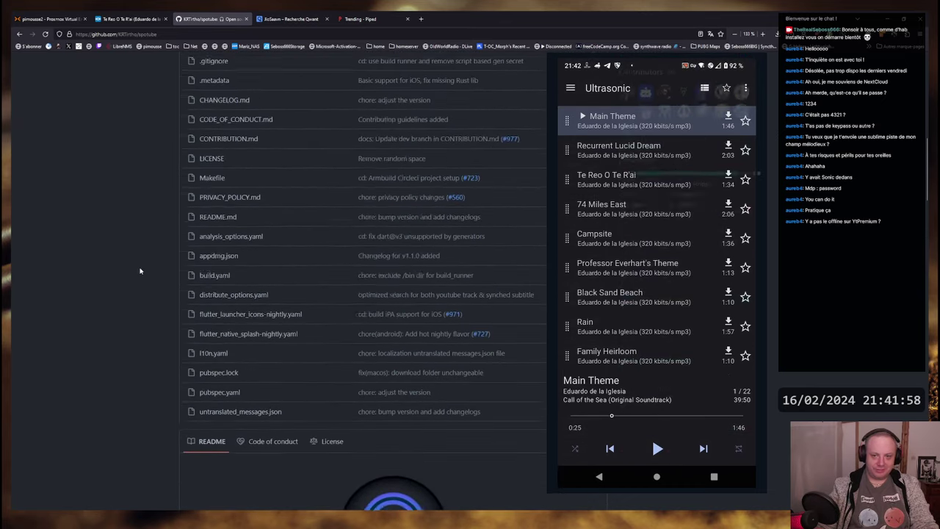
{"action": "scroll", "coordinate": [143, 267], "scroll_direction": "down", "scroll_amount": 8}
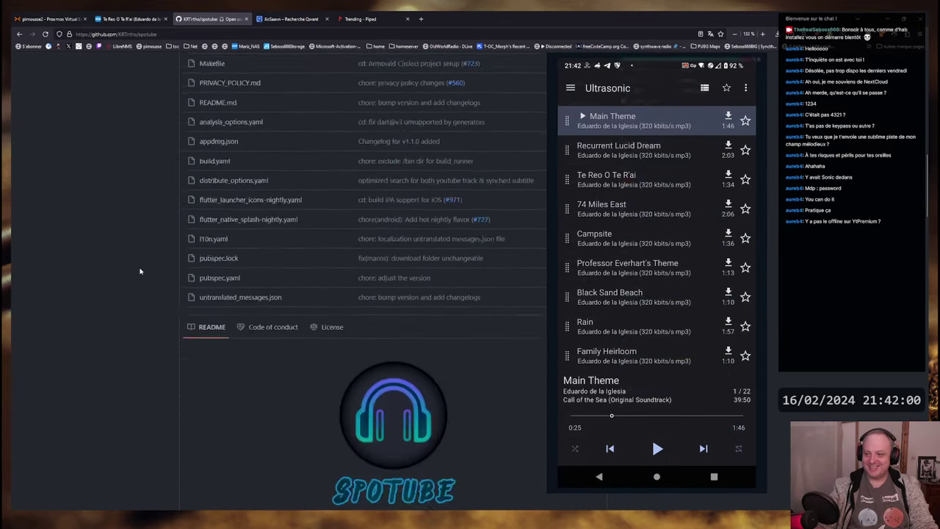
{"action": "scroll", "coordinate": [154, 268], "scroll_direction": "up", "scroll_amount": 3}
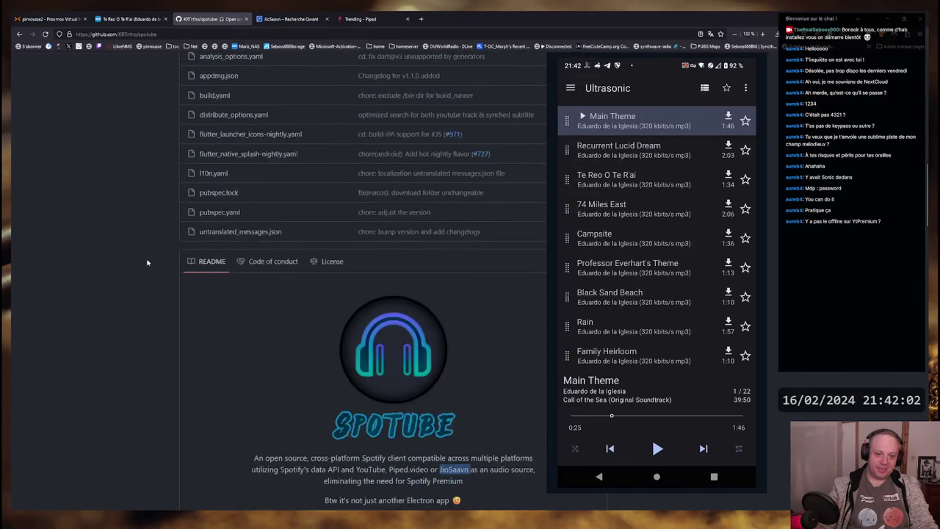
{"action": "scroll", "coordinate": [176, 285], "scroll_direction": "down", "scroll_amount": 2}
{"action": "left_click_drag", "start_coordinate": [281, 344], "coordinate": [406, 344]}
{"action": "left_click", "coordinate": [338, 333]}
{"action": "left_click_drag", "start_coordinate": [257, 333], "coordinate": [516, 333]}
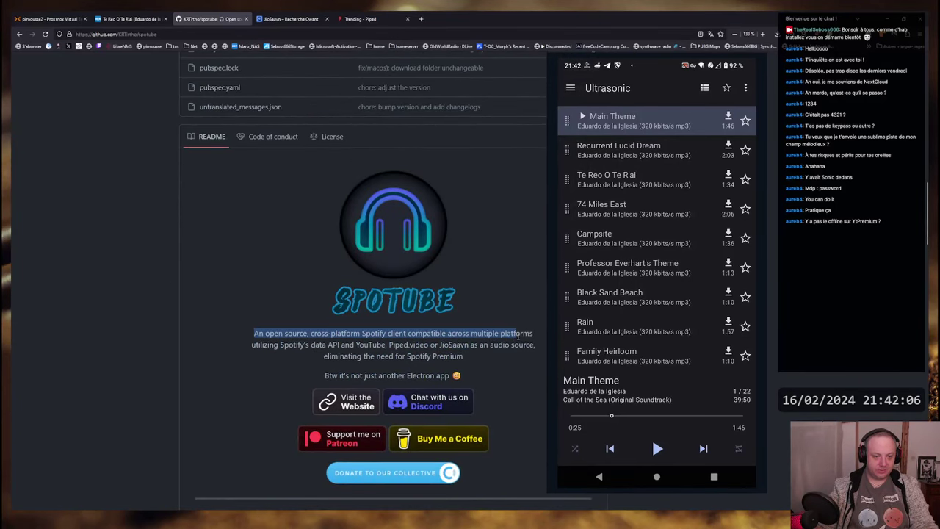
{"action": "left_click", "coordinate": [309, 333]}
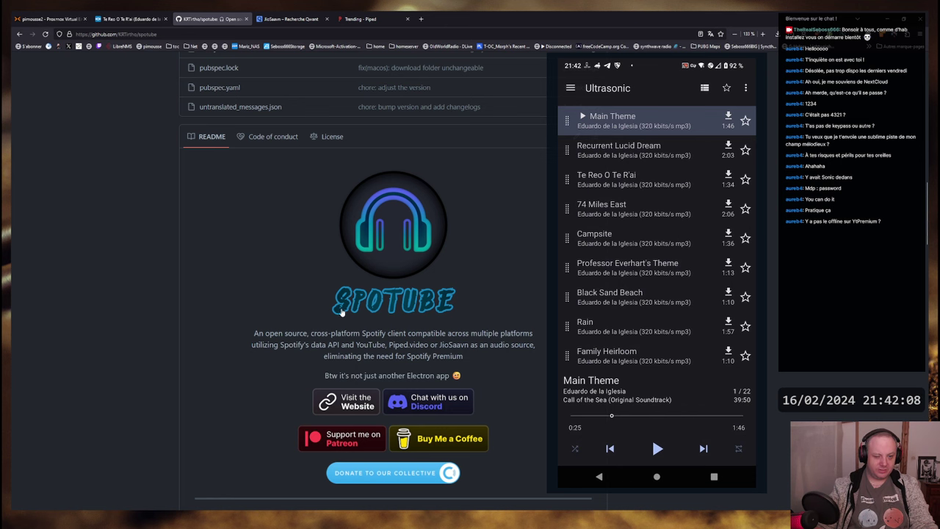
{"action": "scroll", "coordinate": [341, 312], "scroll_direction": "up", "scroll_amount": 5}
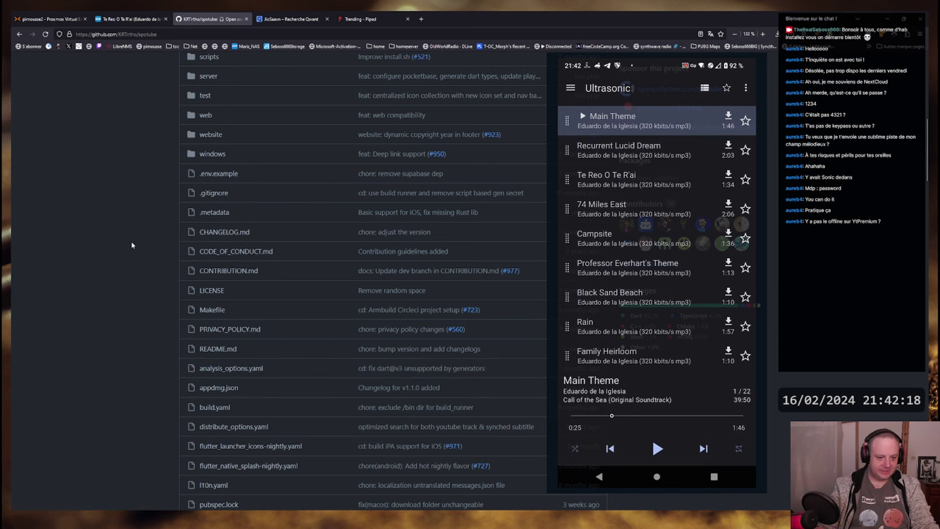
{"action": "scroll", "coordinate": [132, 246], "scroll_direction": "down", "scroll_amount": 3}
{"action": "scroll", "coordinate": [168, 305], "scroll_direction": "up", "scroll_amount": 5}
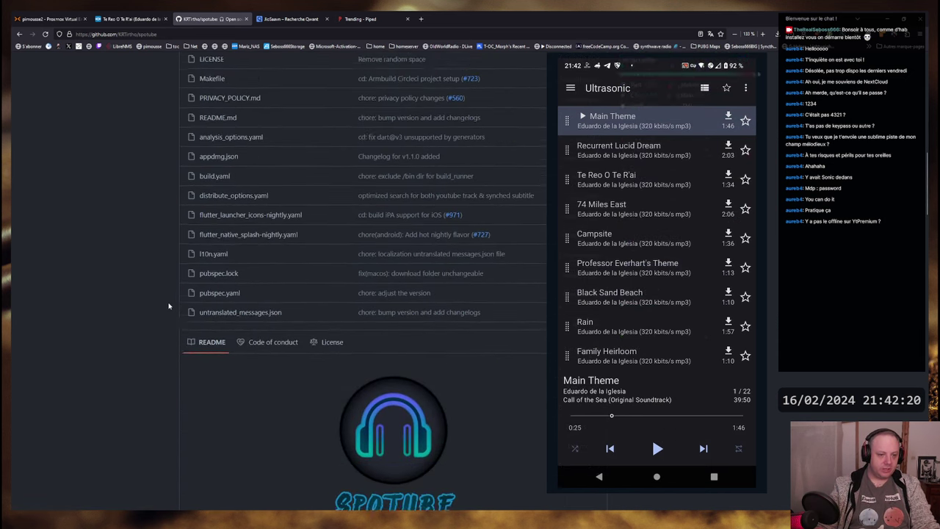
{"action": "scroll", "coordinate": [168, 306], "scroll_direction": "up", "scroll_amount": 2}
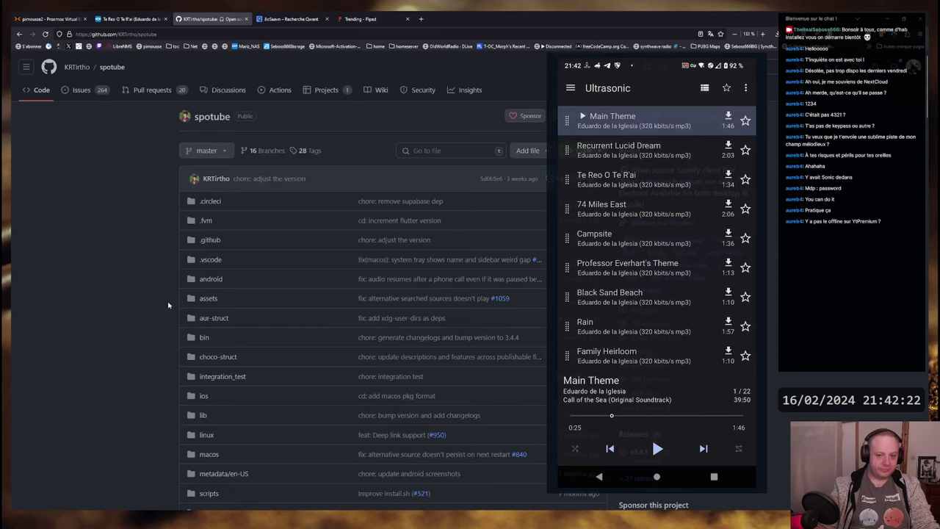
{"action": "scroll", "coordinate": [168, 305], "scroll_direction": "down", "scroll_amount": 5}
{"action": "scroll", "coordinate": [168, 305], "scroll_direction": "down", "scroll_amount": 8}
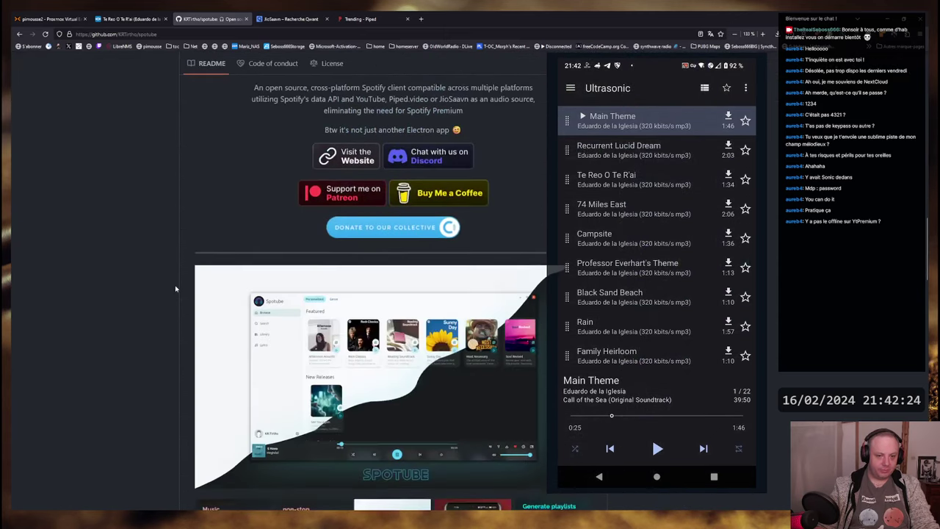
{"action": "scroll", "coordinate": [423, 270], "scroll_direction": "up", "scroll_amount": 3}
{"action": "left_click_drag", "start_coordinate": [253, 270], "coordinate": [536, 297]}
{"action": "left_click", "coordinate": [534, 301]}
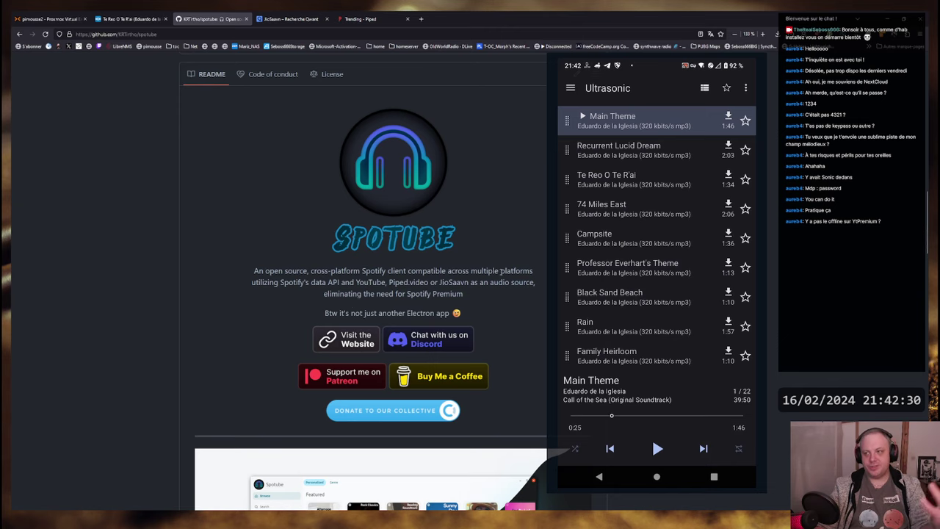
{"action": "scroll", "coordinate": [546, 316], "scroll_direction": "down", "scroll_amount": 5}
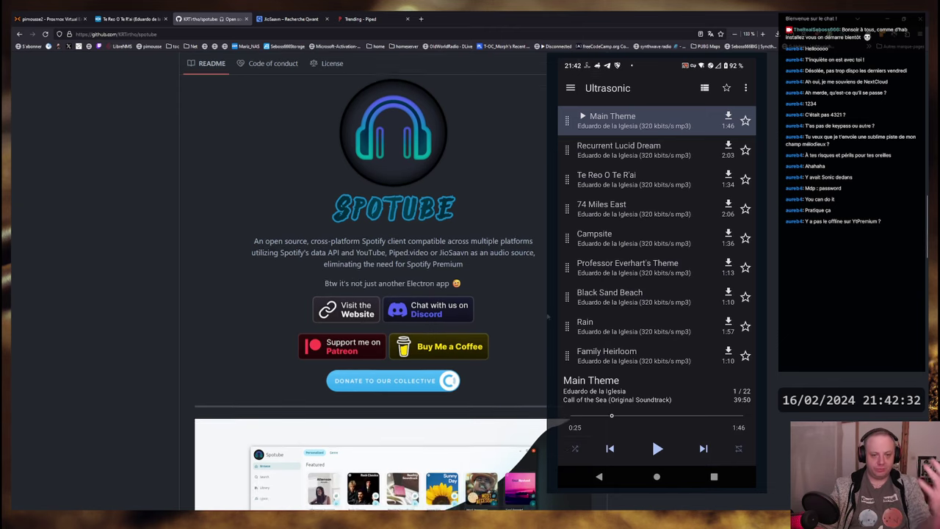
{"action": "scroll", "coordinate": [423, 272], "scroll_direction": "down", "scroll_amount": 4}
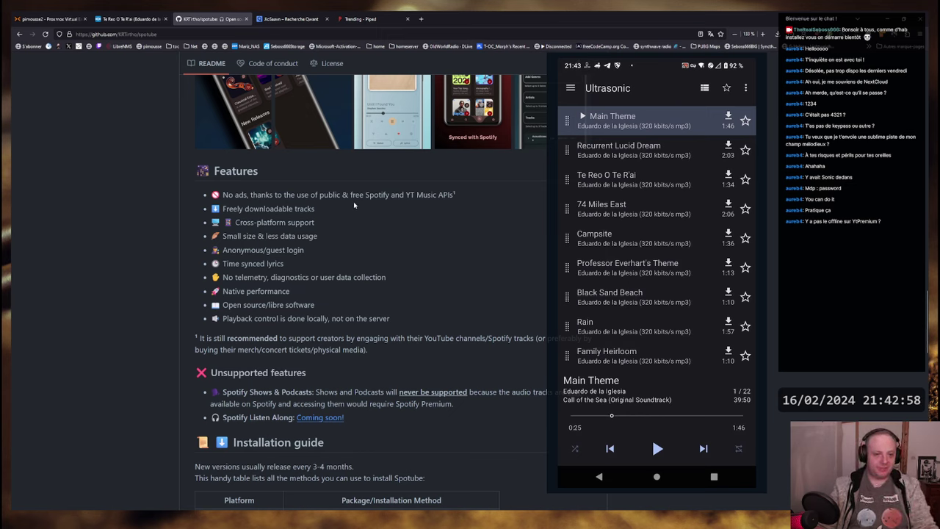
{"action": "left_click_drag", "start_coordinate": [390, 195], "coordinate": [224, 197]}
{"action": "left_click", "coordinate": [383, 247]}
{"action": "scroll", "coordinate": [418, 262], "scroll_direction": "down", "scroll_amount": 3}
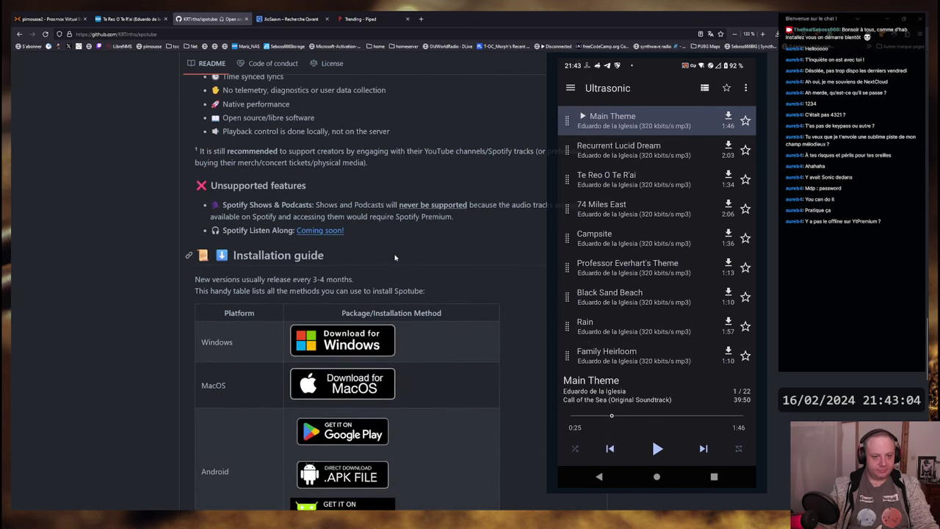
{"action": "scroll", "coordinate": [411, 253], "scroll_direction": "up", "scroll_amount": 1}
{"action": "scroll", "coordinate": [447, 240], "scroll_direction": "down", "scroll_amount": 1}
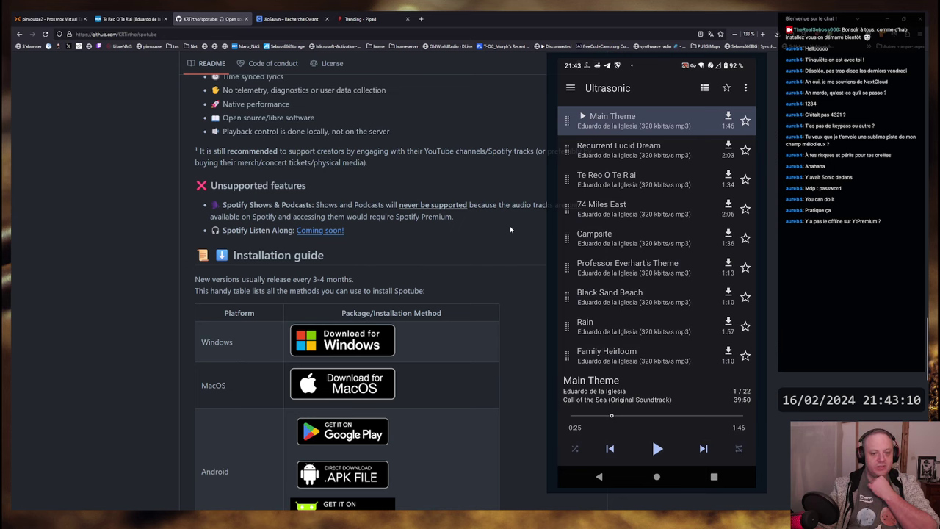
{"action": "scroll", "coordinate": [510, 230], "scroll_direction": "down", "scroll_amount": 3}
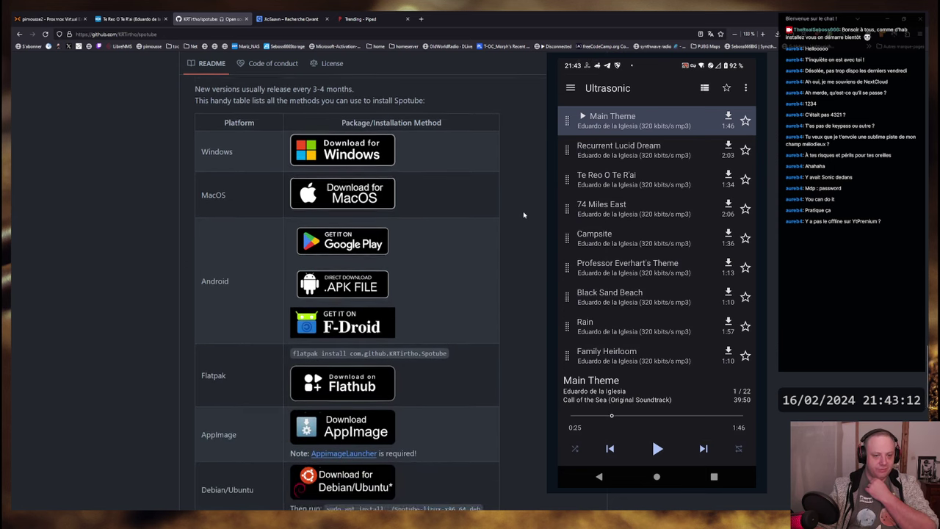
{"action": "scroll", "coordinate": [524, 214], "scroll_direction": "down", "scroll_amount": 3}
{"action": "scroll", "coordinate": [524, 215], "scroll_direction": "down", "scroll_amount": 1}
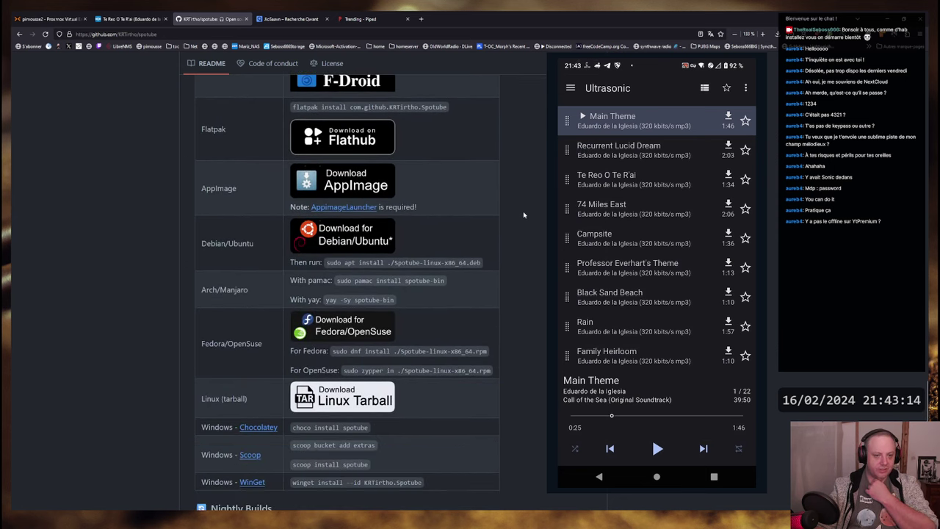
{"action": "scroll", "coordinate": [524, 215], "scroll_direction": "down", "scroll_amount": 3}
{"action": "scroll", "coordinate": [445, 237], "scroll_direction": "up", "scroll_amount": 7}
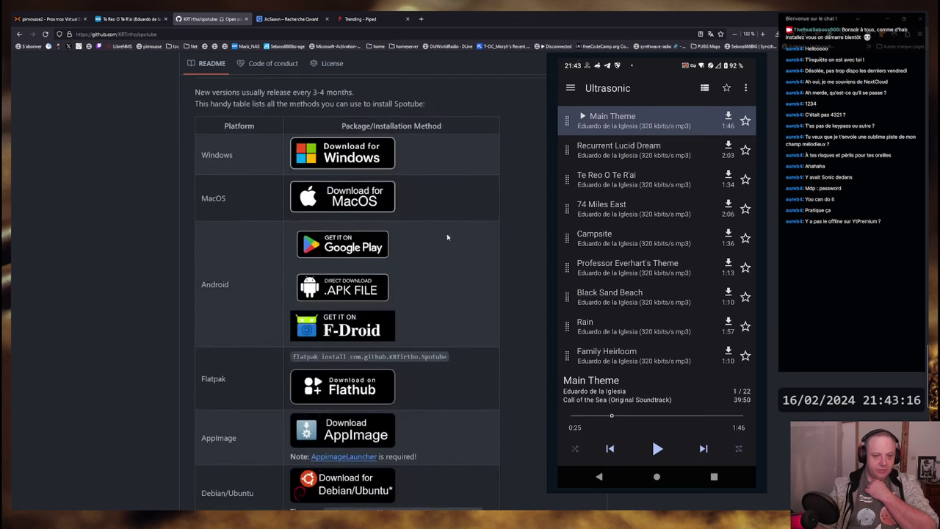
{"action": "scroll", "coordinate": [243, 173], "scroll_direction": "down", "scroll_amount": 4}
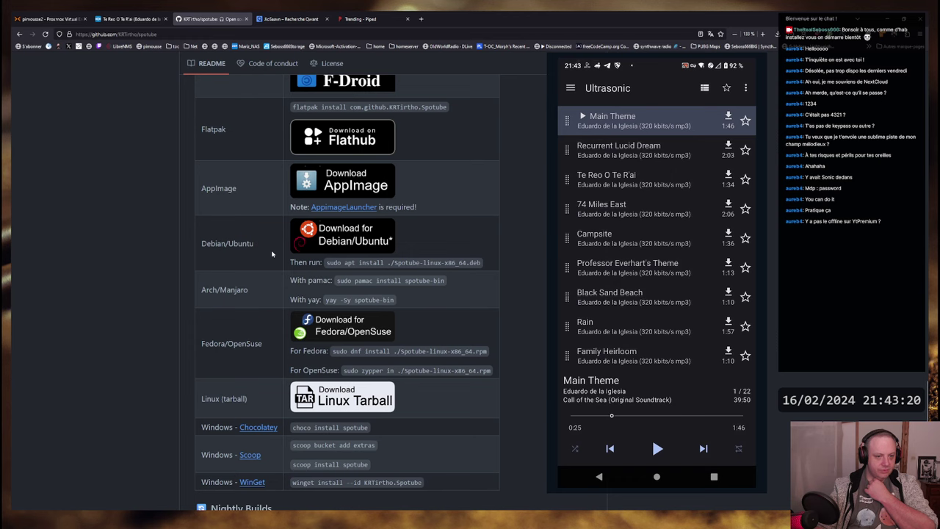
{"action": "scroll", "coordinate": [271, 253], "scroll_direction": "down", "scroll_amount": 2}
{"action": "scroll", "coordinate": [272, 249], "scroll_direction": "up", "scroll_amount": 6}
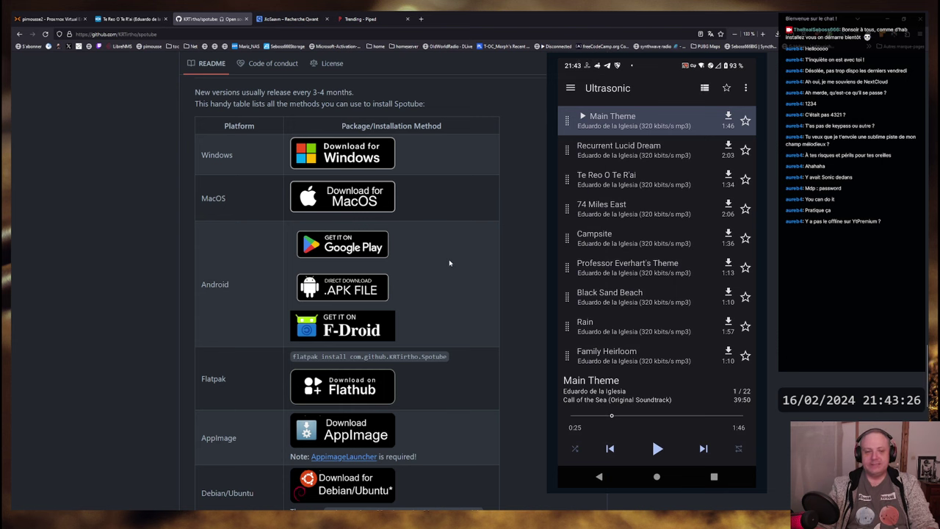
{"action": "scroll", "coordinate": [444, 268], "scroll_direction": "up", "scroll_amount": 5}
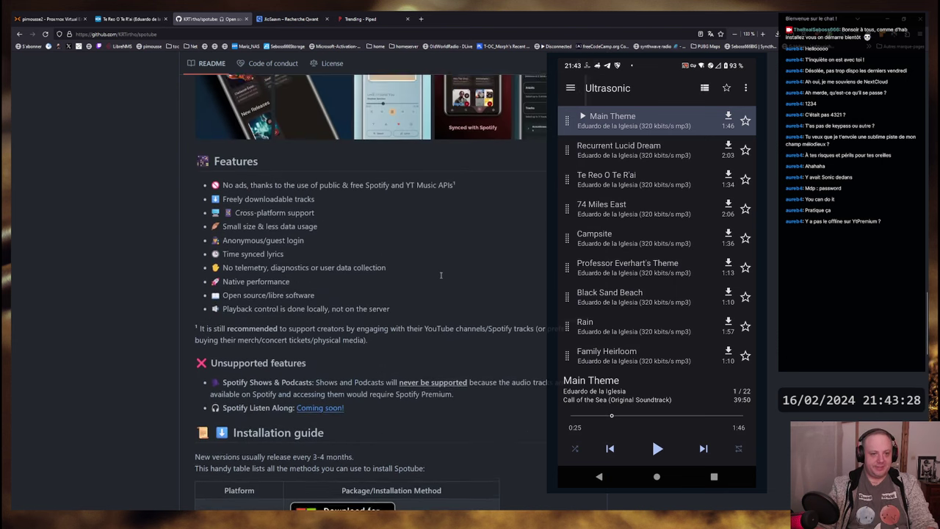
{"action": "scroll", "coordinate": [440, 279], "scroll_direction": "up", "scroll_amount": 4}
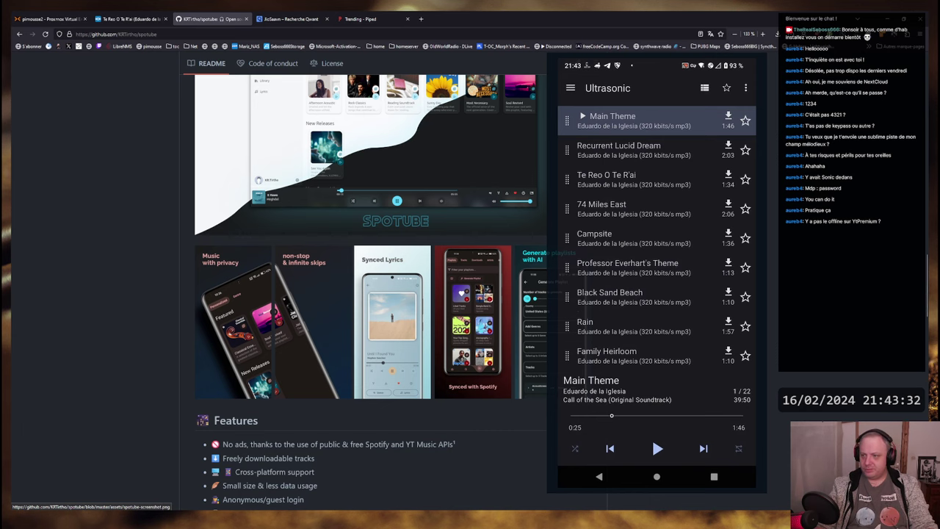
{"action": "scroll", "coordinate": [543, 205], "scroll_direction": "up", "scroll_amount": 1}
{"action": "scroll", "coordinate": [371, 293], "scroll_direction": "up", "scroll_amount": 7}
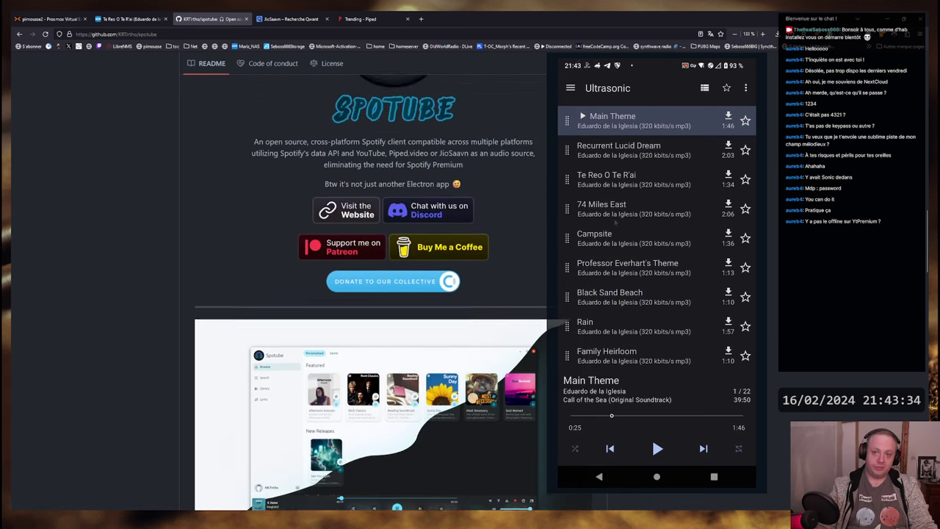
{"action": "scroll", "coordinate": [368, 294], "scroll_direction": "down", "scroll_amount": 20}
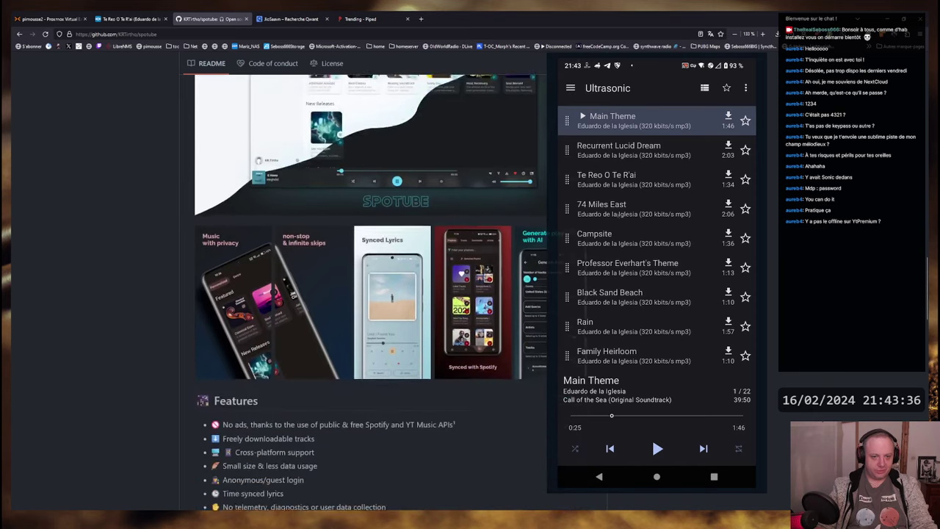
{"action": "scroll", "coordinate": [346, 294], "scroll_direction": "down", "scroll_amount": 3}
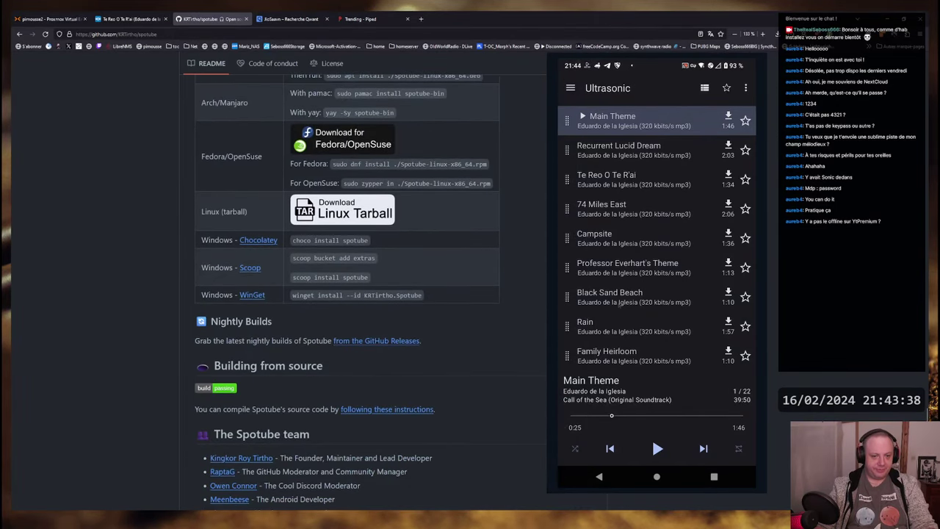
{"action": "scroll", "coordinate": [367, 294], "scroll_direction": "down", "scroll_amount": 2}
{"action": "scroll", "coordinate": [367, 293], "scroll_direction": "up", "scroll_amount": 15}
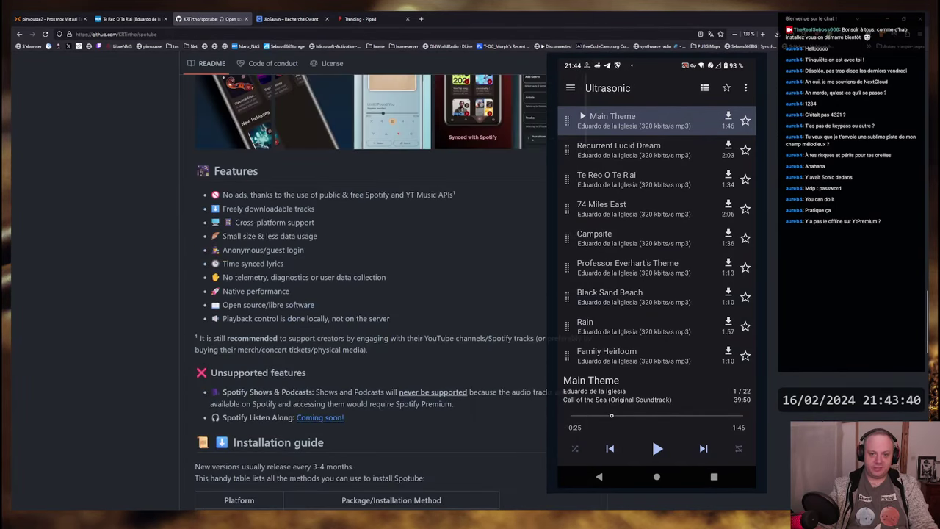
{"action": "scroll", "coordinate": [367, 294], "scroll_direction": "up", "scroll_amount": 15}
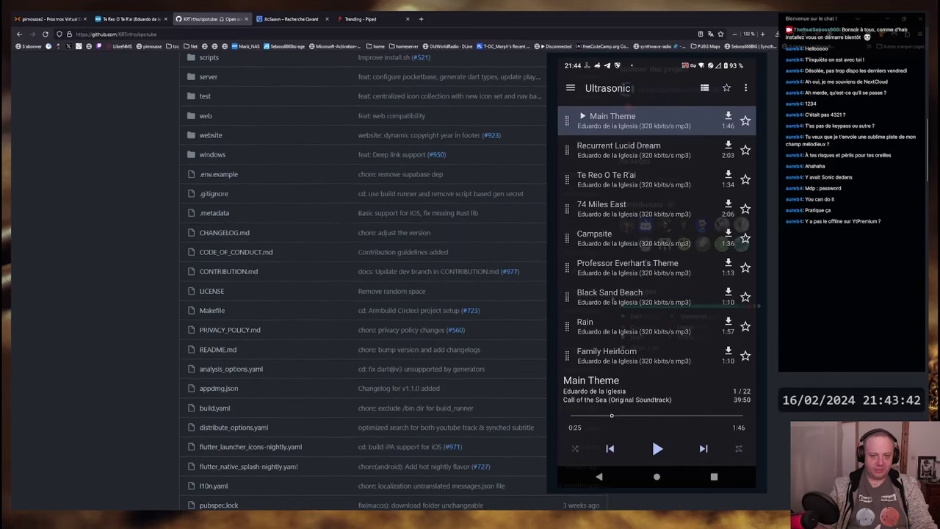
{"action": "scroll", "coordinate": [363, 293], "scroll_direction": "up", "scroll_amount": 7}
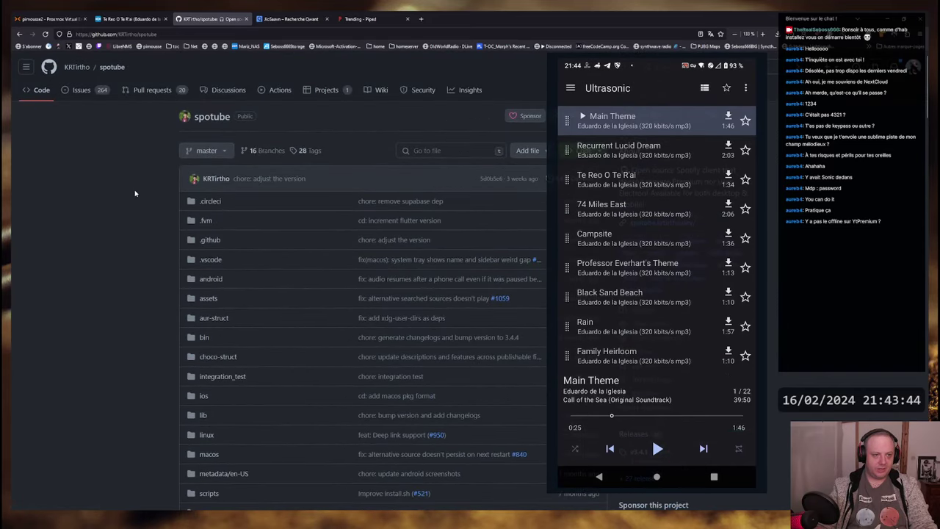
{"action": "scroll", "coordinate": [134, 194], "scroll_direction": "down", "scroll_amount": 15}
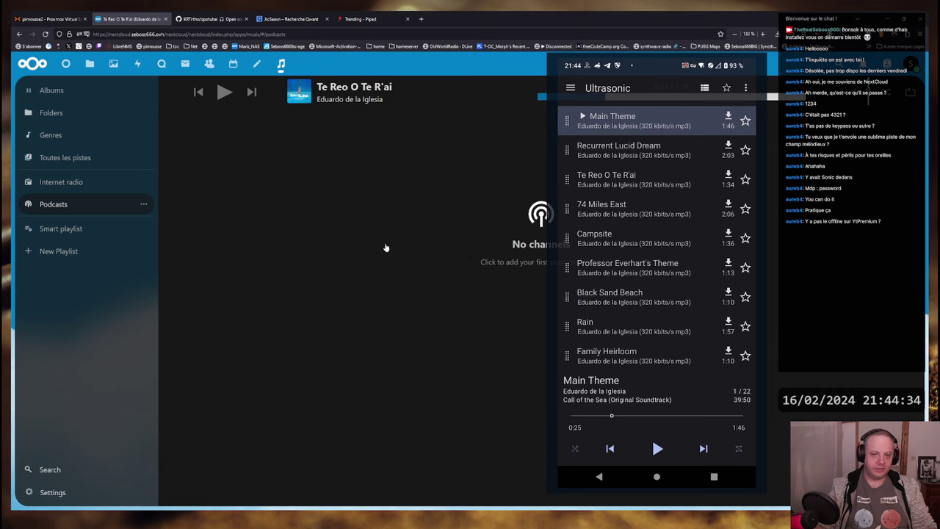
- Go back from the empty Podcasts page to the Albums view with Alt+Left
{"action": "key", "text": "alt+Left"}
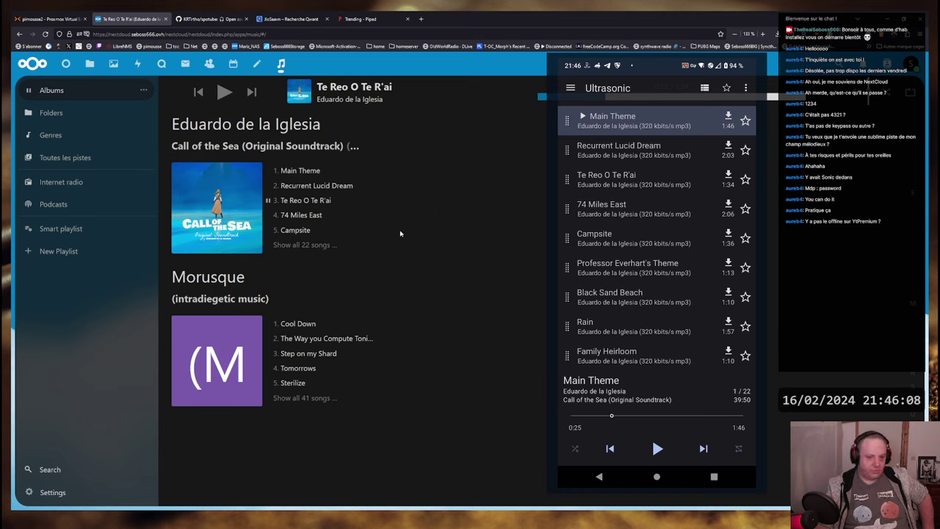
- Load YouTube in a new tab and browse your own channel page
{"action": "key", "text": "ctrl+t"}
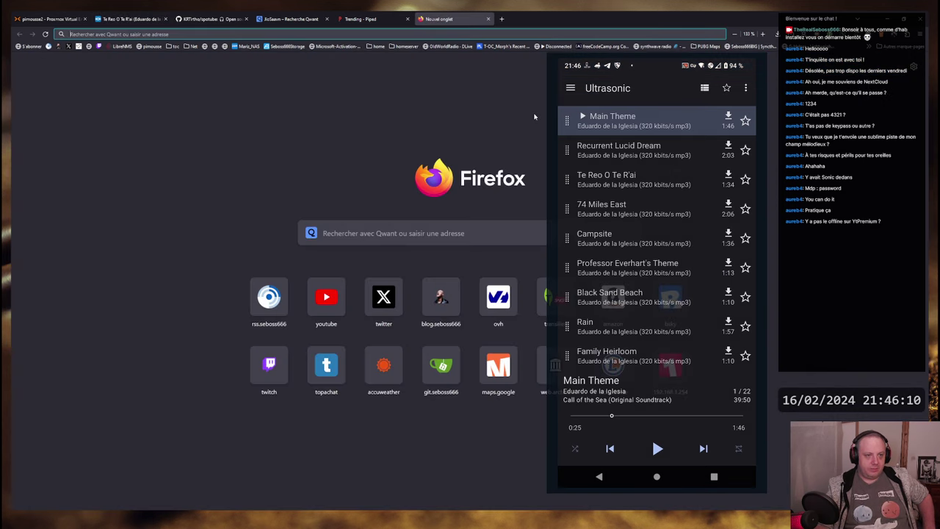
{"action": "type", "text": "youtube.com/"}
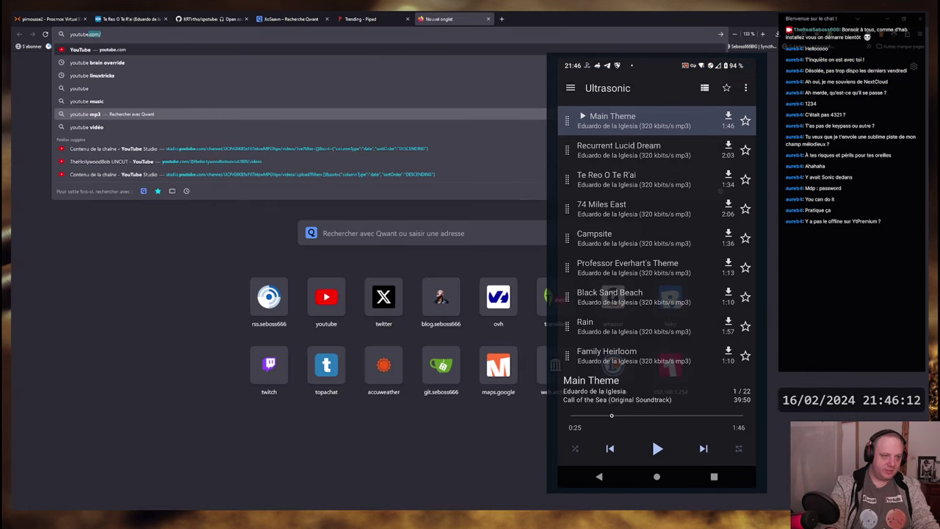
{"action": "key", "text": "Return"}
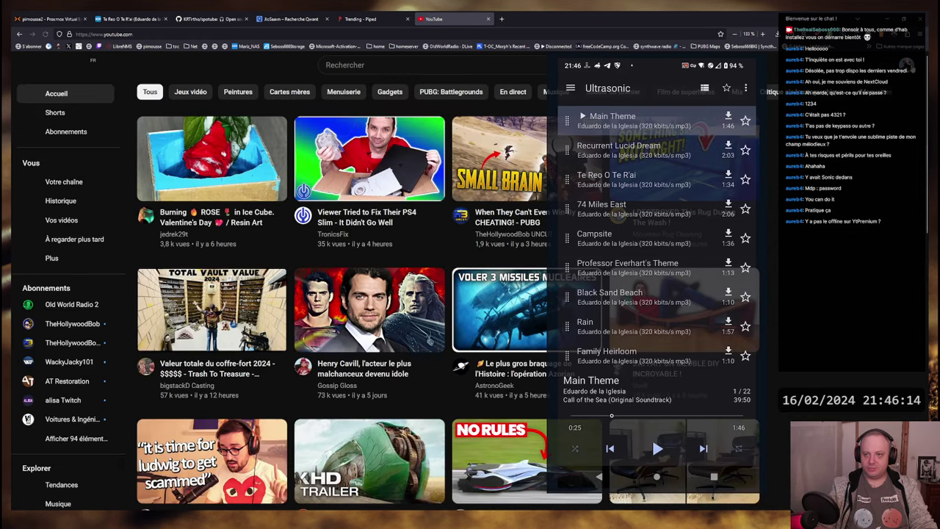
{"action": "left_click", "coordinate": [833, 109]}
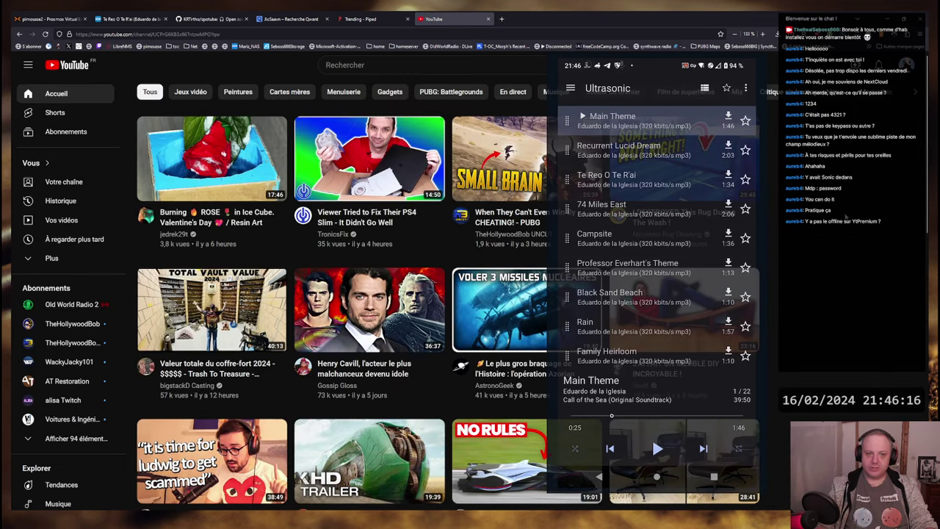
{"action": "scroll", "coordinate": [248, 292], "scroll_direction": "down", "scroll_amount": 2}
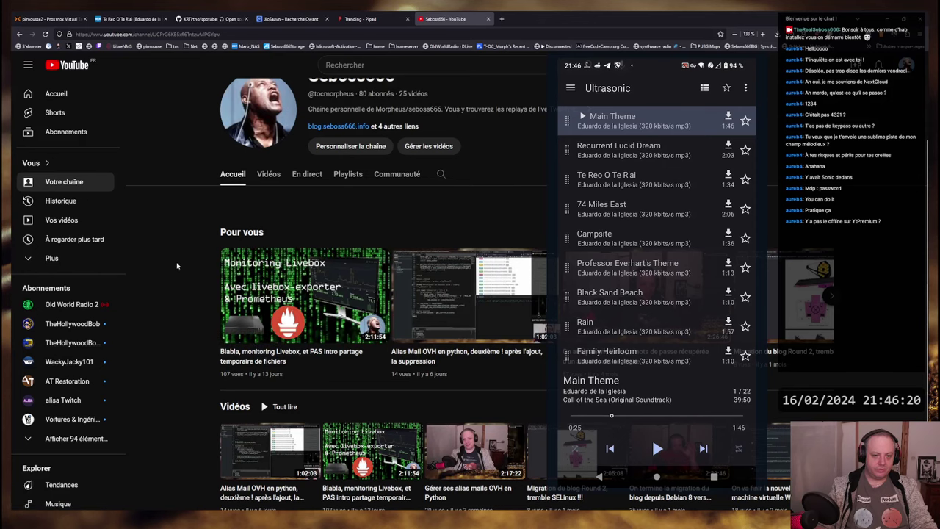
{"action": "scroll", "coordinate": [177, 266], "scroll_direction": "down", "scroll_amount": 1}
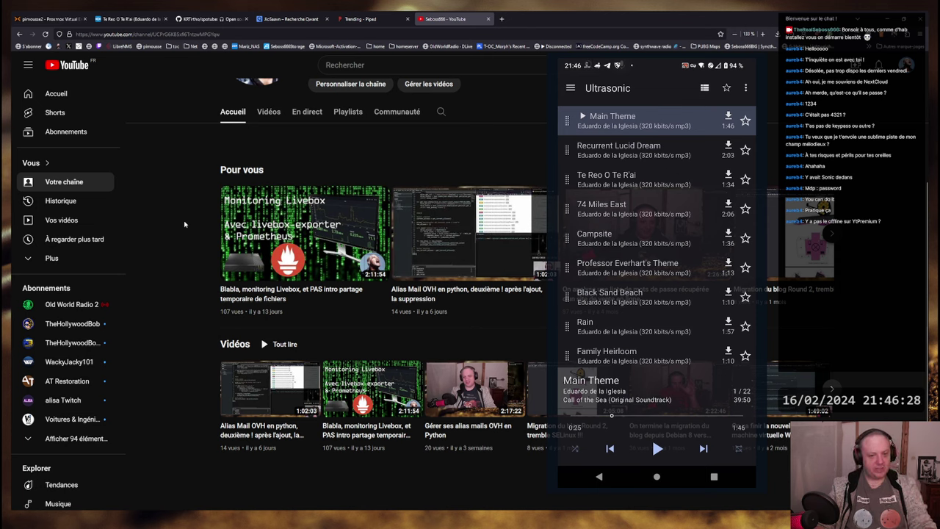
{"action": "scroll", "coordinate": [185, 223], "scroll_direction": "down", "scroll_amount": 1}
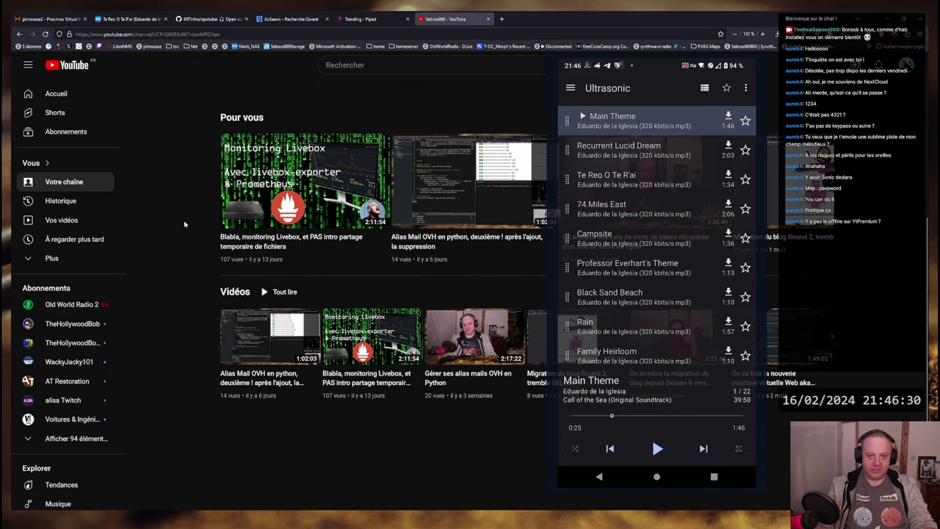
{"action": "scroll", "coordinate": [184, 224], "scroll_direction": "up", "scroll_amount": 1}
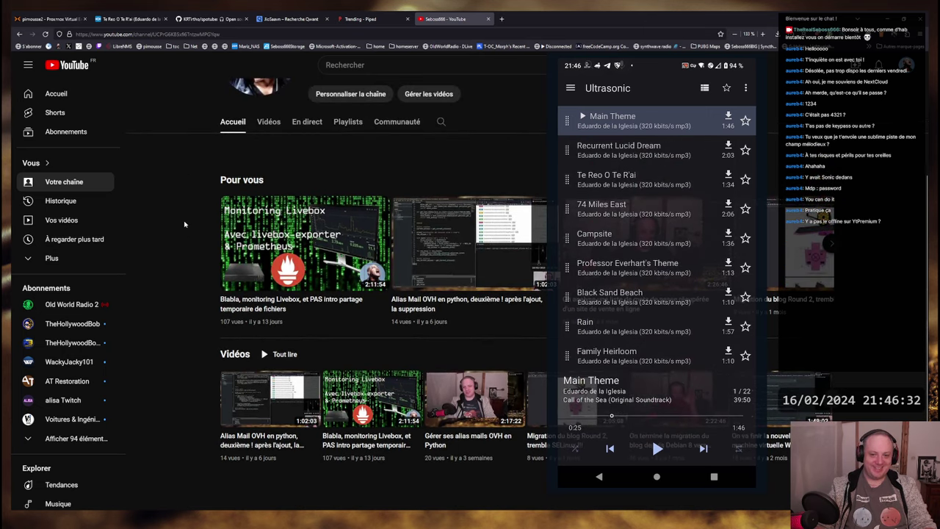
{"action": "scroll", "coordinate": [184, 224], "scroll_direction": "down", "scroll_amount": 1}
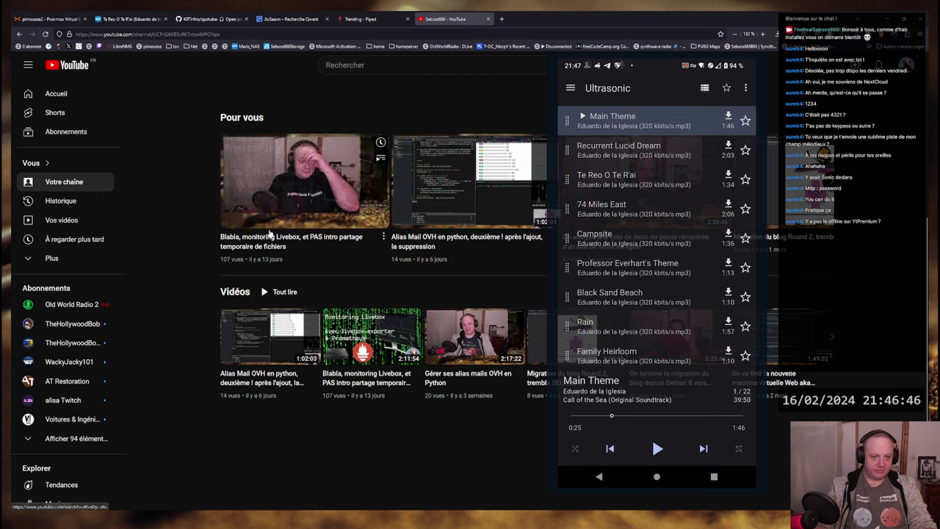
- Dismiss a recommended video's options, then go to YouTube Studio from the account menu
{"action": "left_click", "coordinate": [382, 238]}
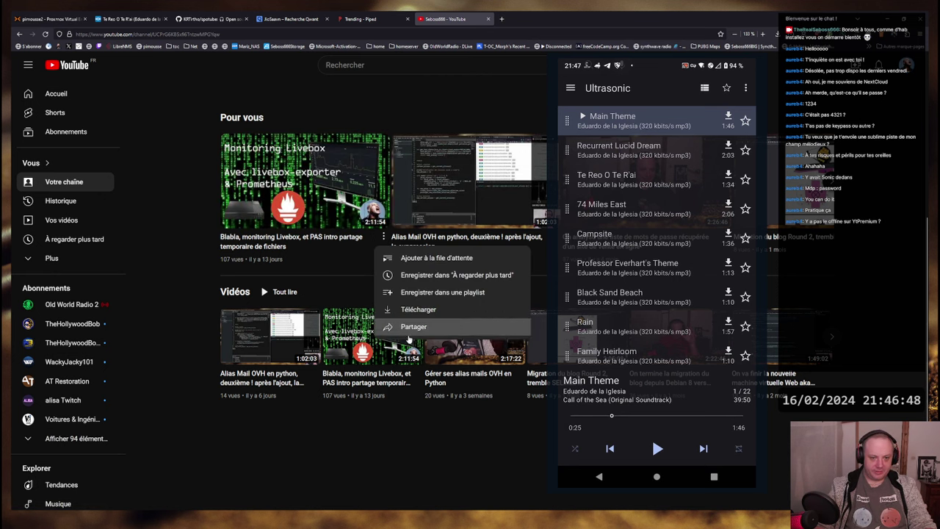
{"action": "left_click", "coordinate": [318, 271]}
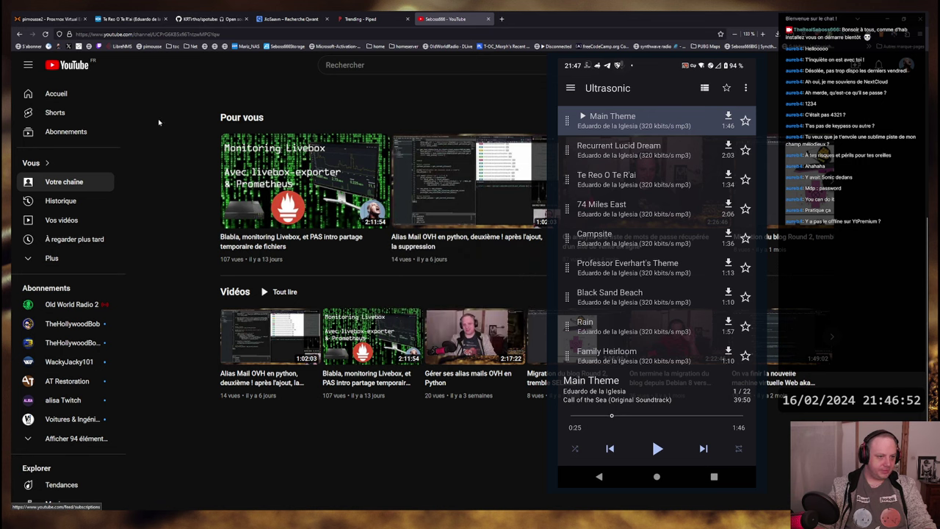
{"action": "left_click", "coordinate": [909, 65]}
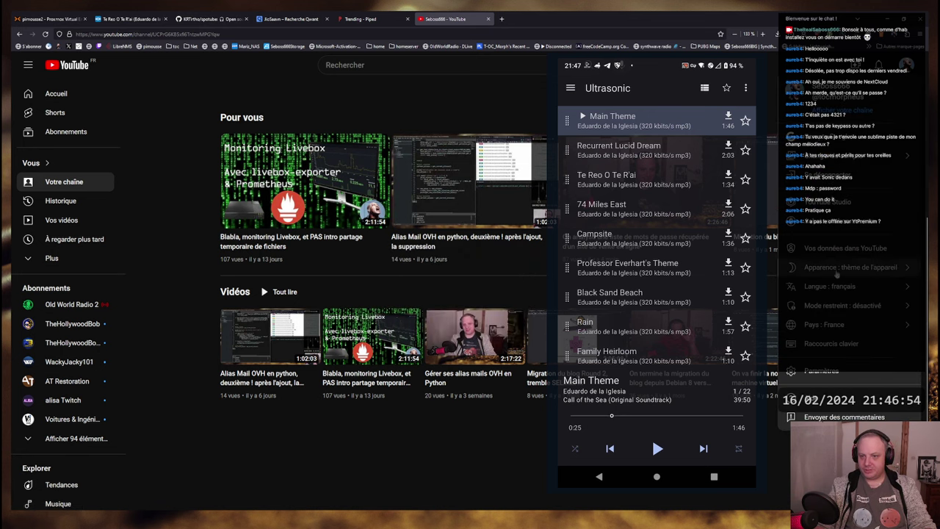
{"action": "left_click", "coordinate": [822, 201]}
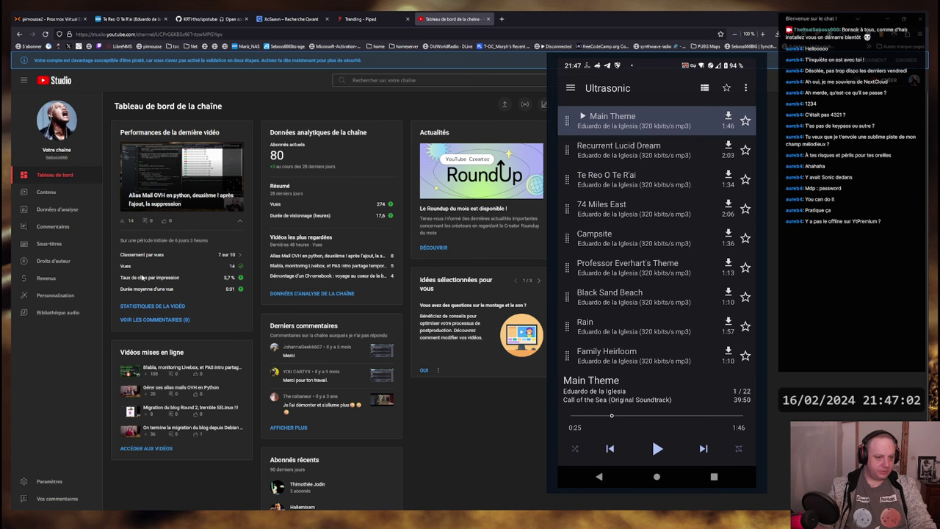
- Open the latest video's statistics and expand its views chart with VOIR PLUS
{"action": "left_click", "coordinate": [147, 306]}
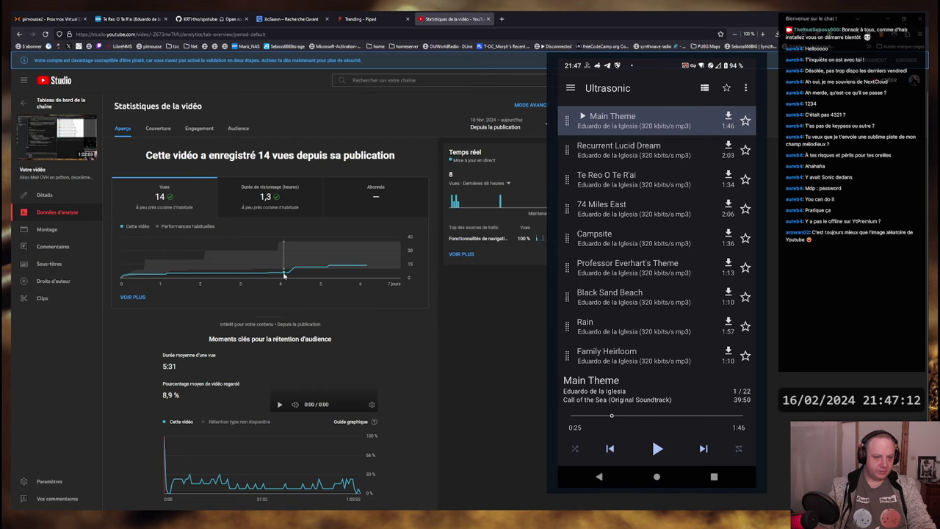
{"action": "mouse_move", "coordinate": [284, 275]}
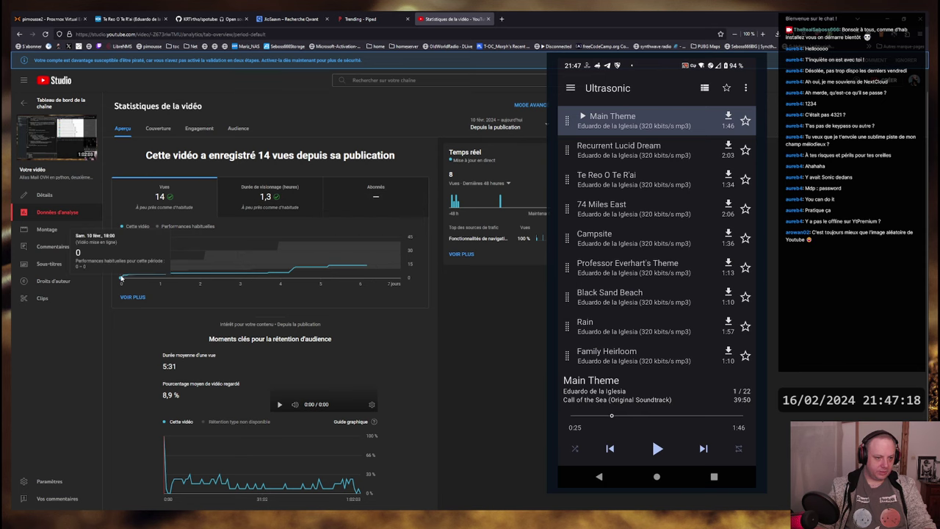
{"action": "left_click", "coordinate": [133, 297]}
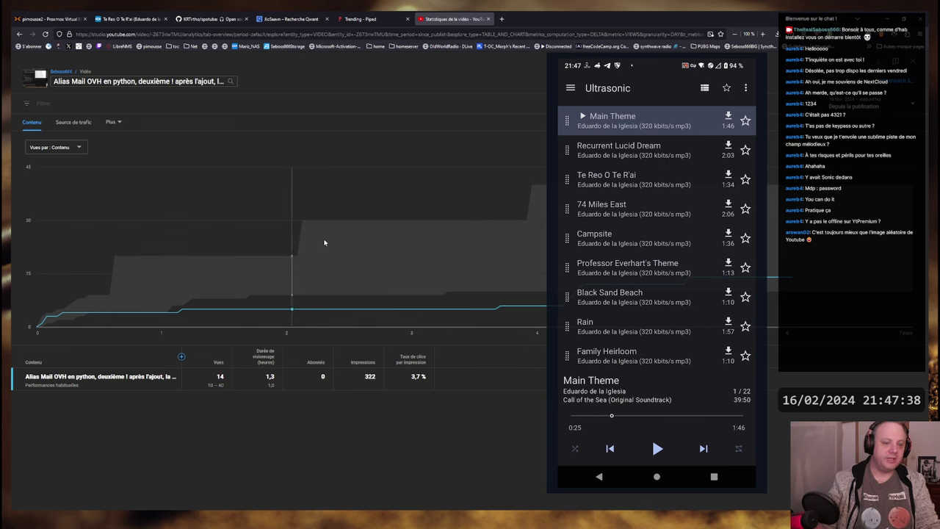
- Open the Twitch channel from the 'tw' address suggestion and pause the stream
{"action": "left_click", "coordinate": [502, 18]}
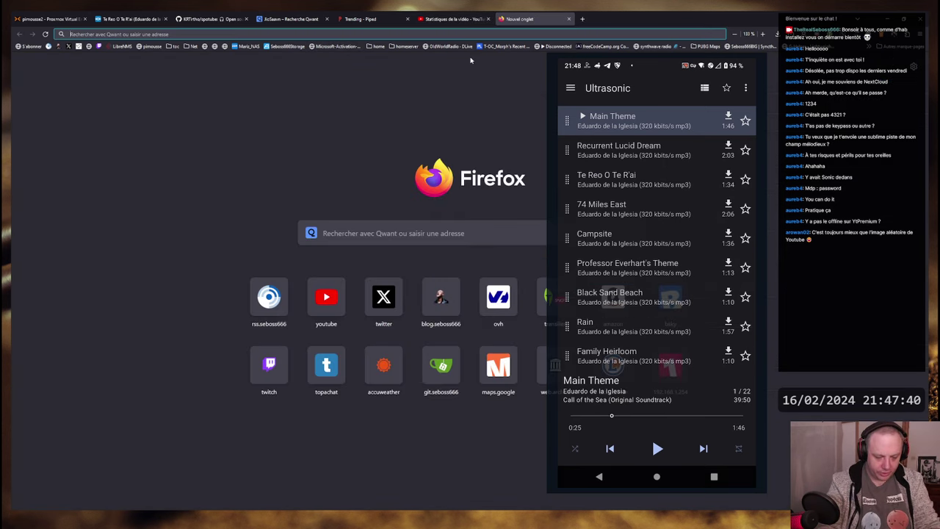
{"action": "type", "text": "tw"}
{"action": "key", "text": "Down"}
{"action": "key", "text": "Down"}
{"action": "key", "text": "Down"}
{"action": "key", "text": "Down"}
{"action": "key", "text": "Down"}
{"action": "key", "text": "Down"}
{"action": "key", "text": "Down"}
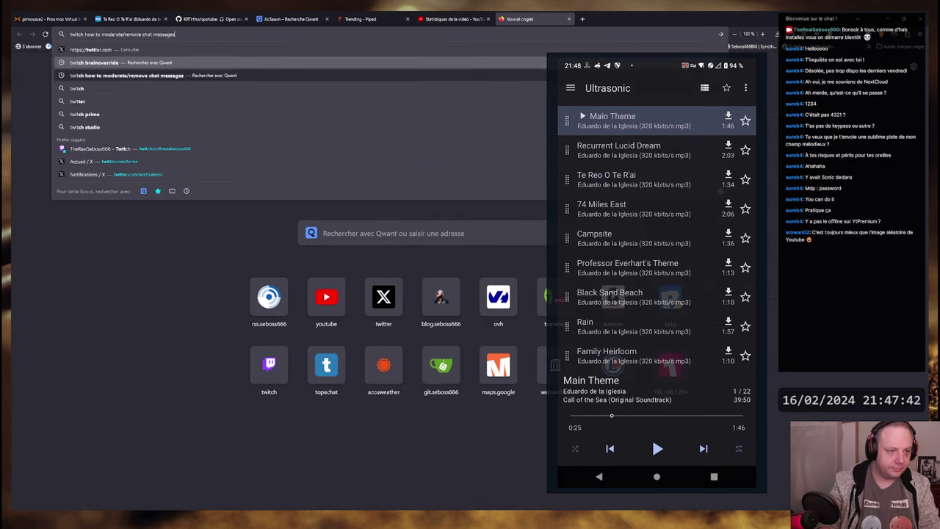
{"action": "key", "text": "Return"}
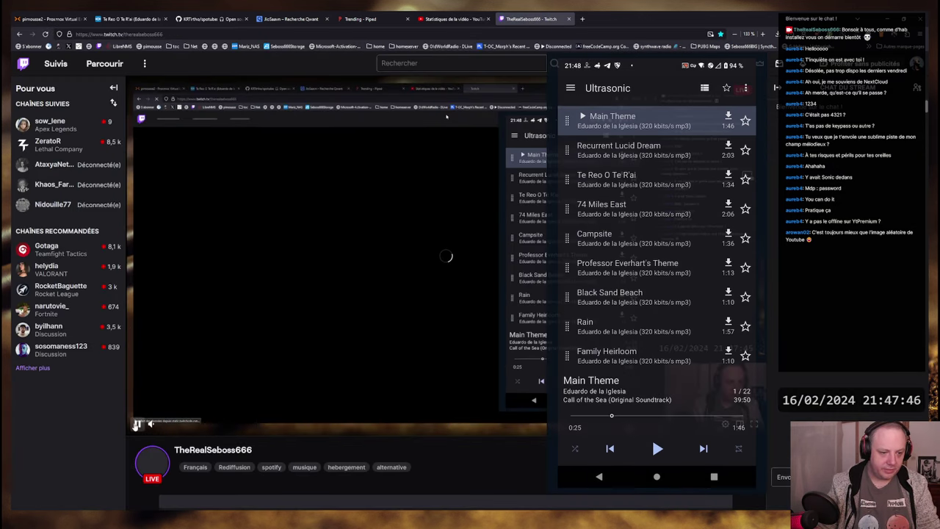
{"action": "left_click", "coordinate": [451, 273]}
{"action": "scroll", "coordinate": [450, 273], "scroll_direction": "down", "scroll_amount": 4}
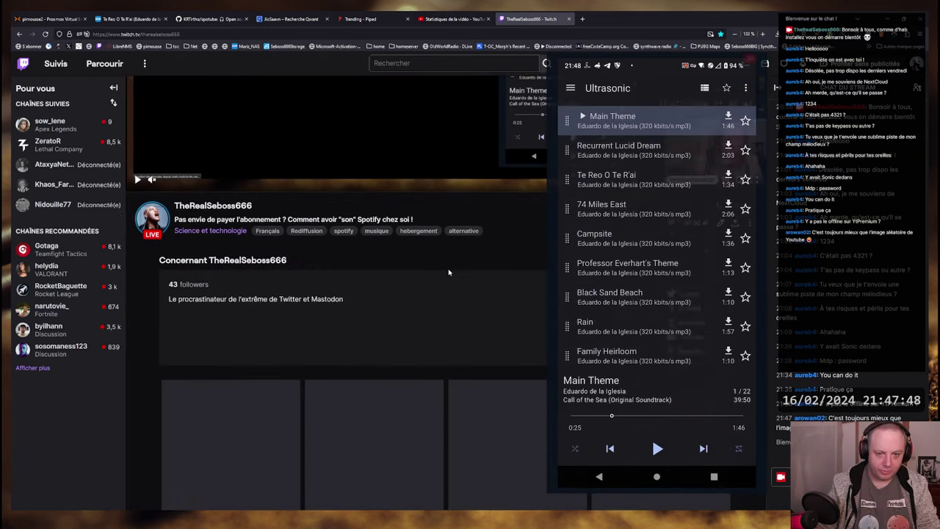
{"action": "scroll", "coordinate": [399, 262], "scroll_direction": "down", "scroll_amount": 2}
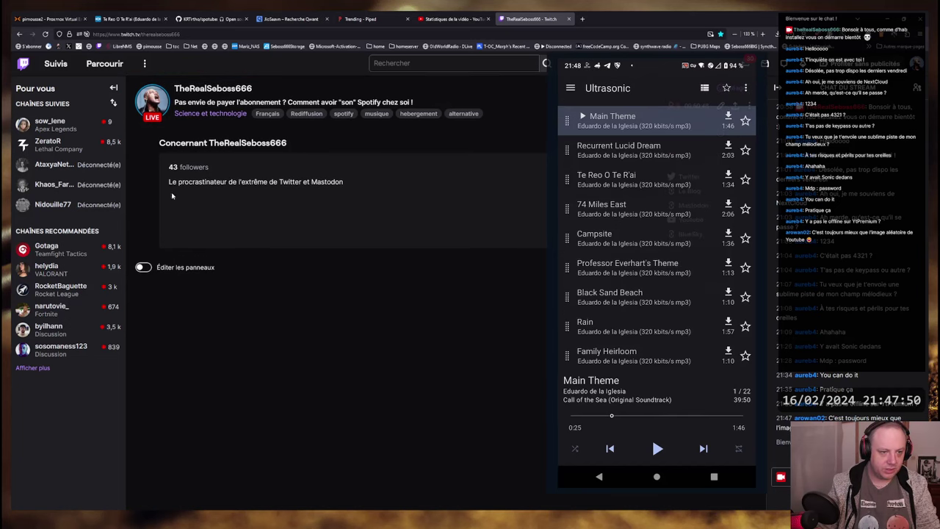
{"action": "scroll", "coordinate": [399, 262], "scroll_direction": "up", "scroll_amount": 3}
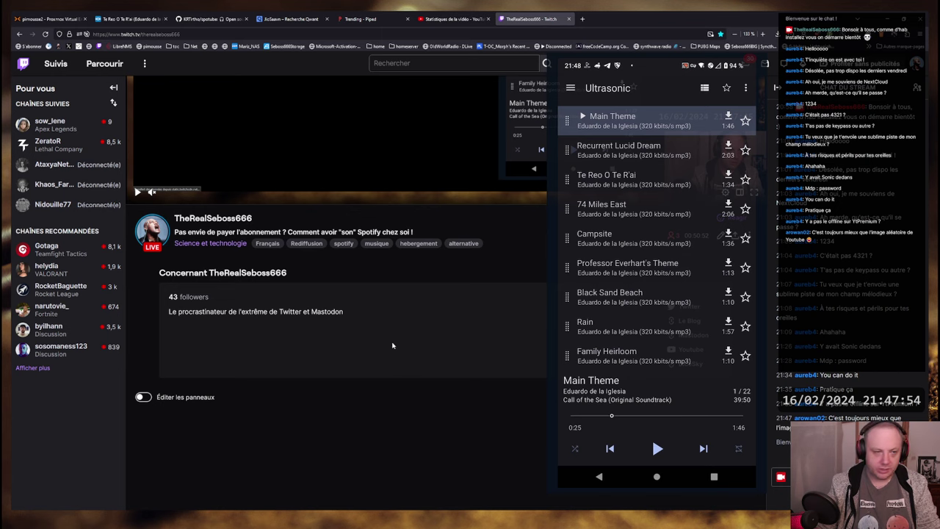
{"action": "scroll", "coordinate": [392, 342], "scroll_direction": "up", "scroll_amount": 3}
- Append /videos to the channel URL and scroll through the Vidéos listing
{"action": "left_click", "coordinate": [192, 34]}
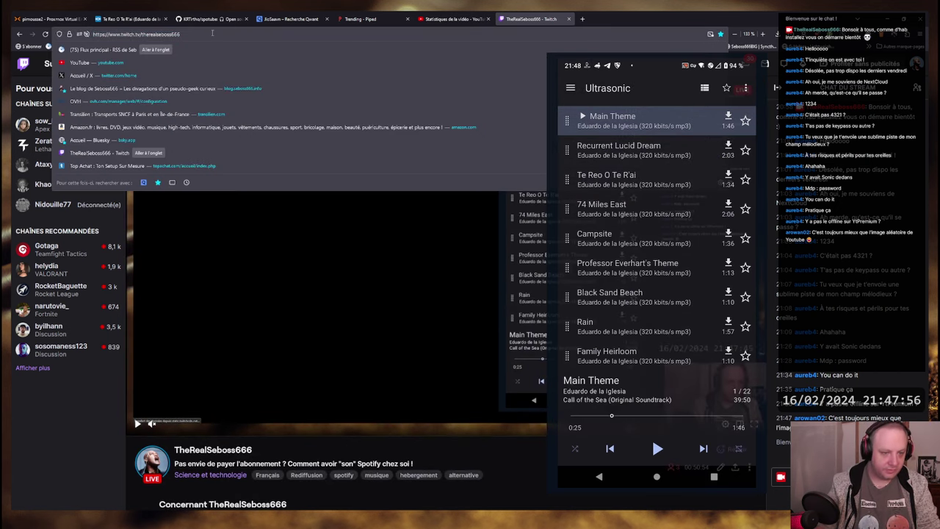
{"action": "type", "text": "/videos"}
{"action": "key", "text": "Return"}
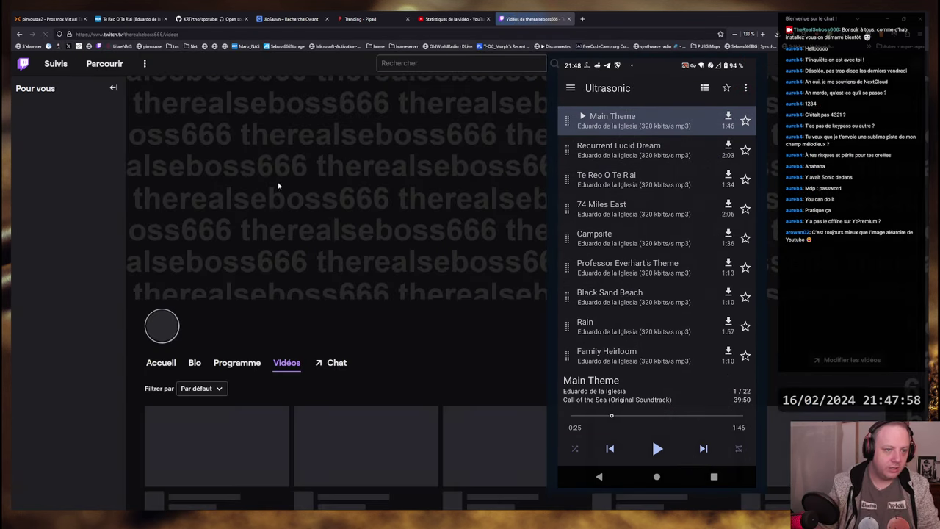
{"action": "scroll", "coordinate": [534, 208], "scroll_direction": "down", "scroll_amount": 2}
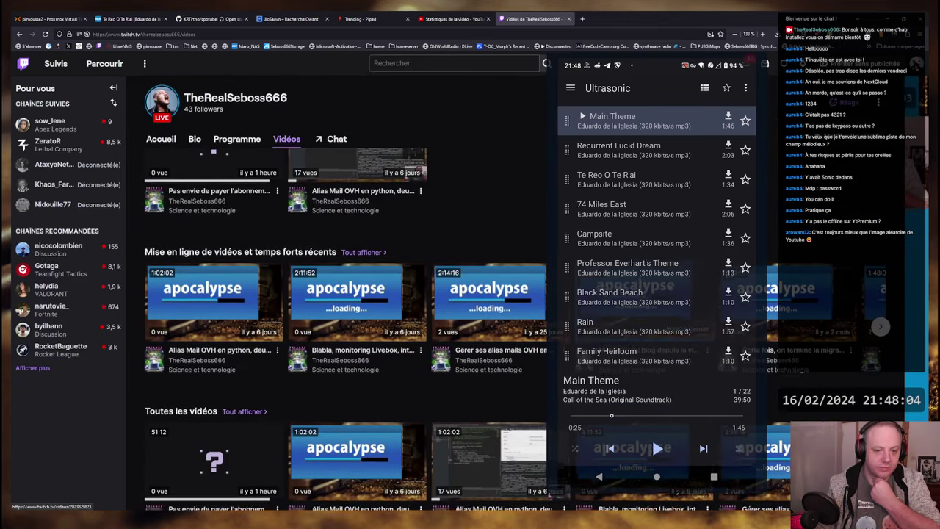
{"action": "scroll", "coordinate": [345, 294], "scroll_direction": "down", "scroll_amount": 1}
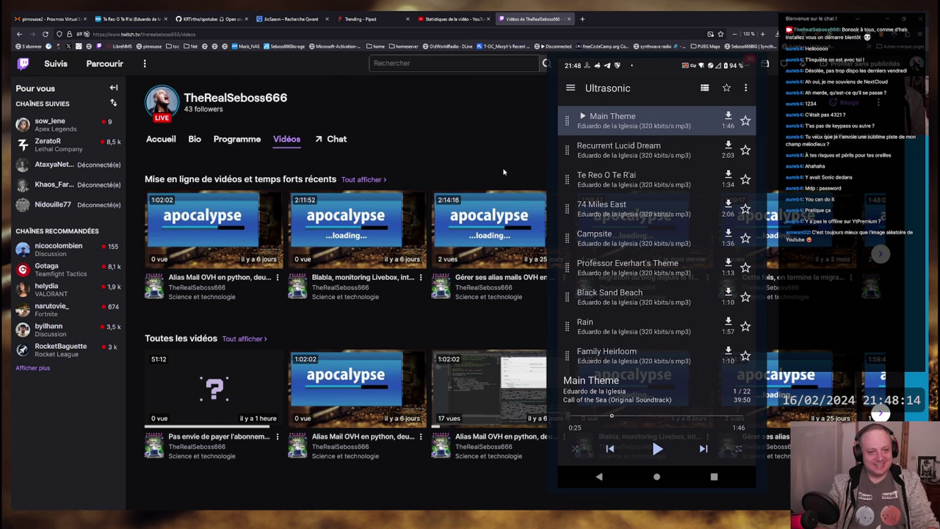
- Return to the video's analytics, briefly view its public watch page in a new tab, then close it
{"action": "left_click", "coordinate": [451, 19]}
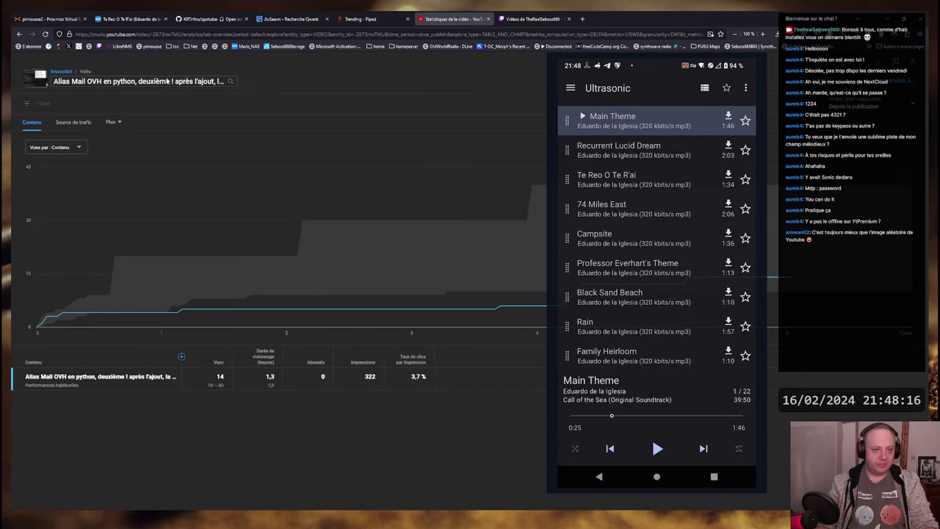
{"action": "left_click", "coordinate": [35, 79]}
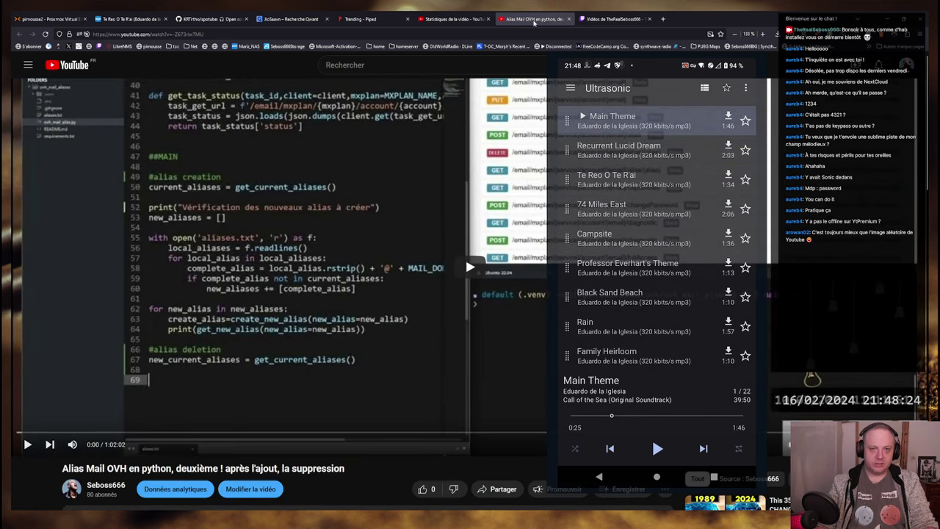
{"action": "key", "text": "ctrl+Page_Up"}
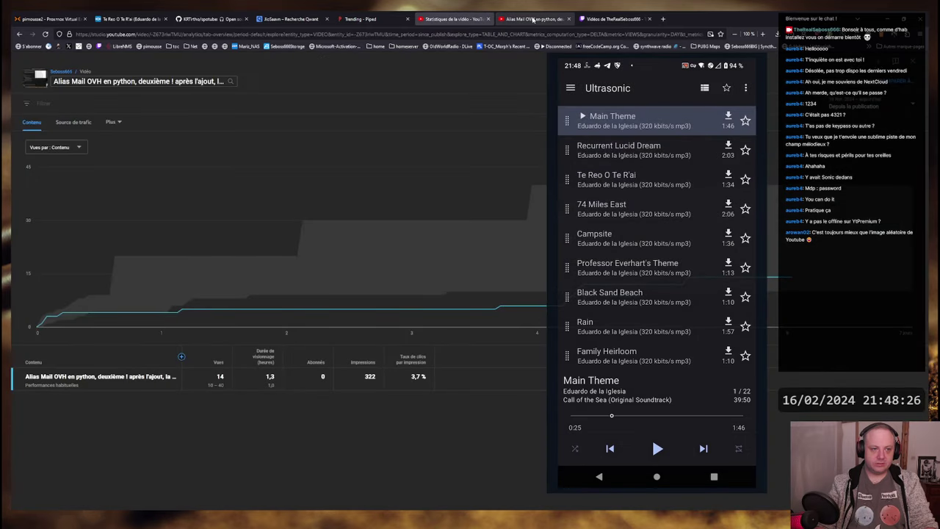
{"action": "left_click", "coordinate": [530, 22]}
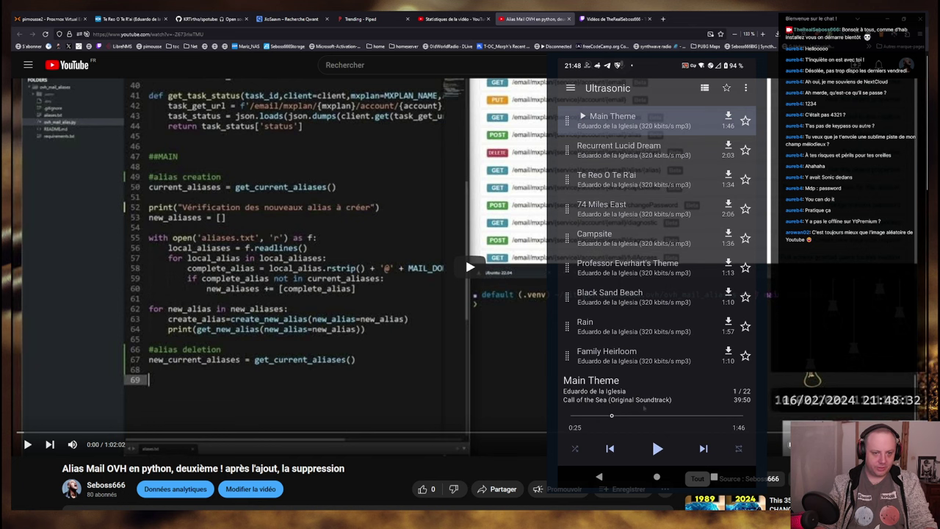
{"action": "scroll", "coordinate": [470, 294], "scroll_direction": "down", "scroll_amount": 1}
{"action": "scroll", "coordinate": [470, 294], "scroll_direction": "up", "scroll_amount": 1}
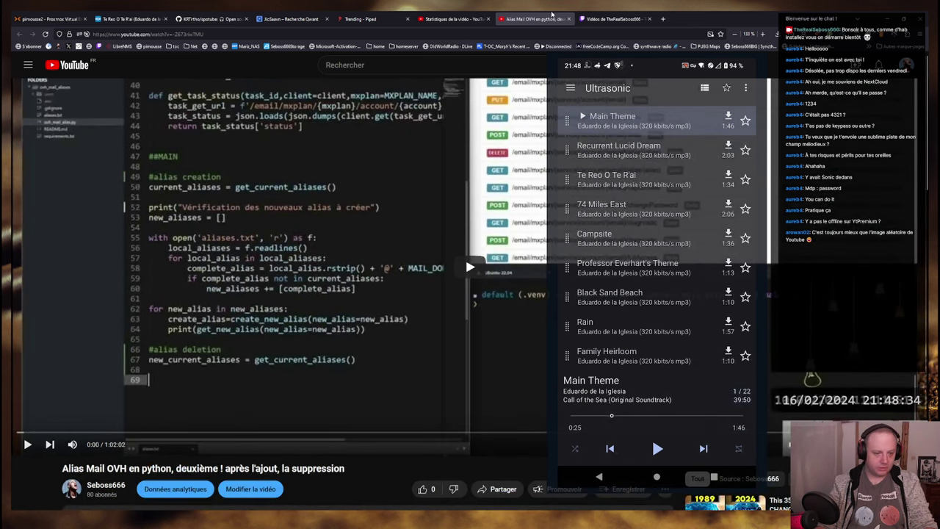
{"action": "key", "text": "ctrl+w"}
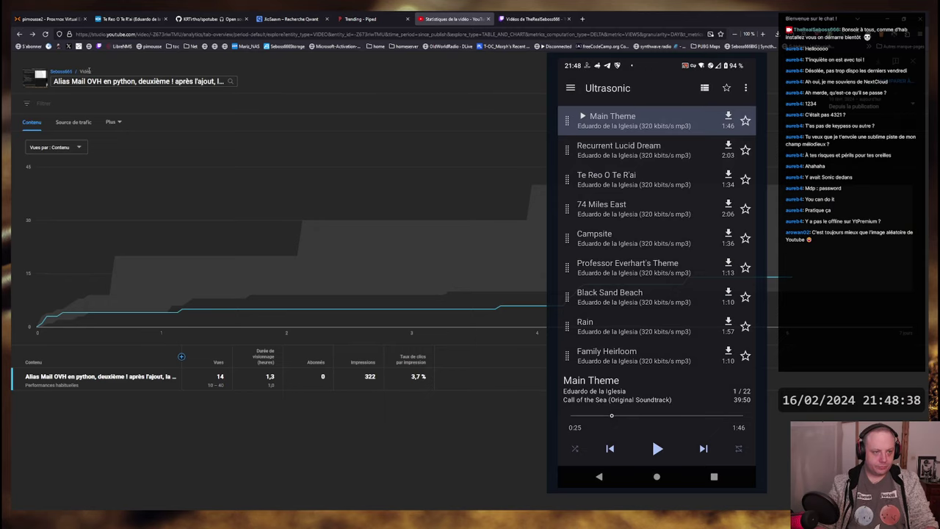
- Go back to the video overview, then via the dashboard to the Contenu list of uploads
{"action": "right_click", "coordinate": [25, 37]}
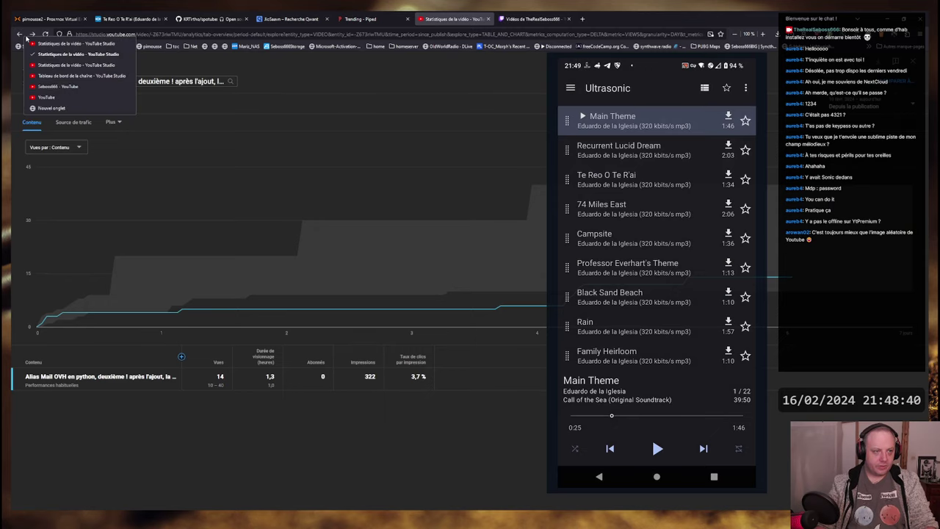
{"action": "left_click", "coordinate": [74, 64]}
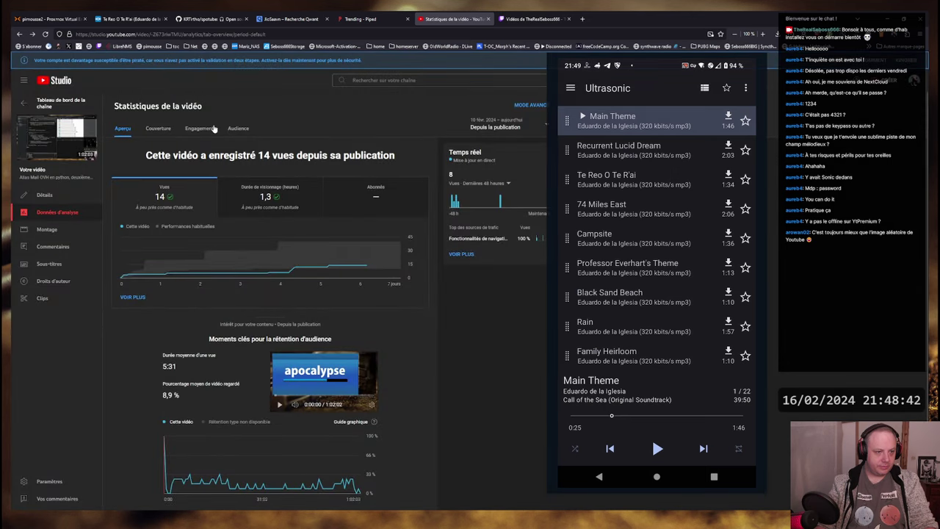
{"action": "left_click", "coordinate": [44, 107]}
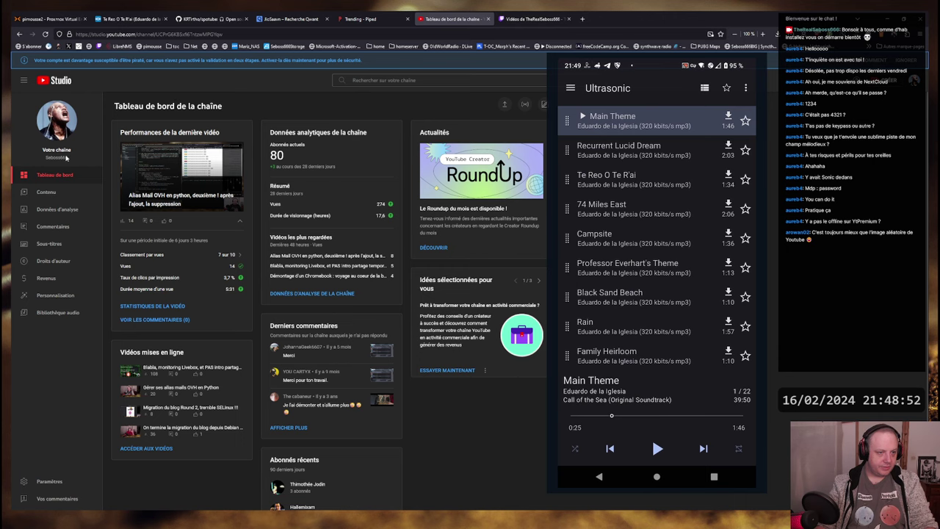
{"action": "left_click", "coordinate": [46, 191]}
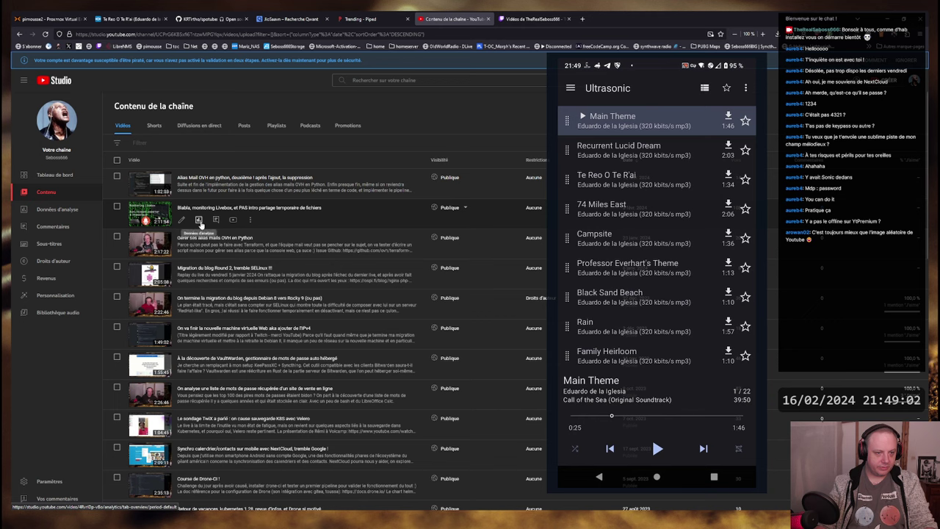
- Open analytics for the 'Blabla, monitoring Livebox' video from its row in the content list
{"action": "left_click", "coordinate": [199, 219]}
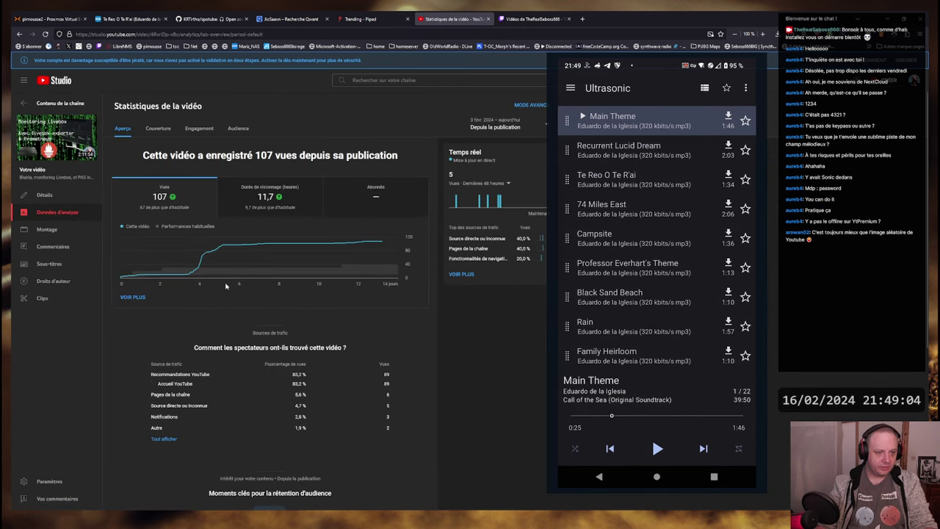
{"action": "mouse_move", "coordinate": [261, 250]}
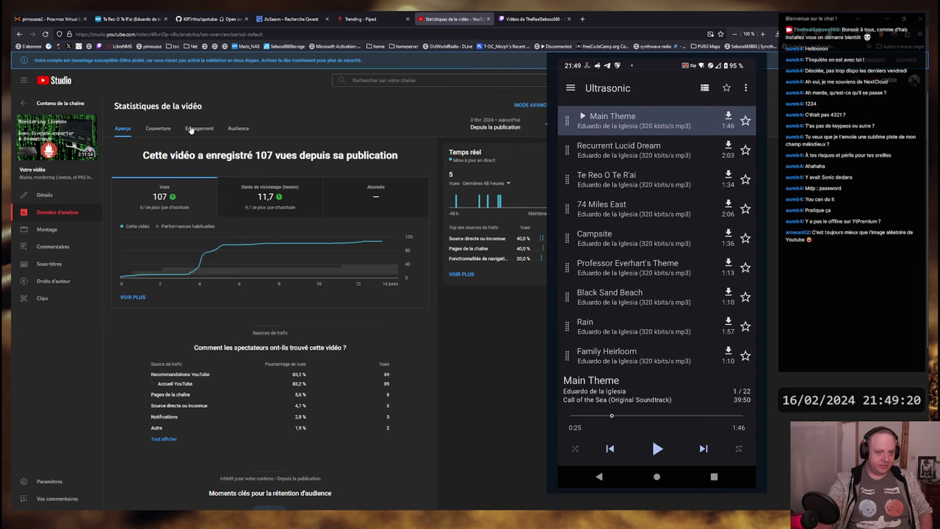
{"action": "scroll", "coordinate": [424, 167], "scroll_direction": "down", "scroll_amount": 2}
{"action": "scroll", "coordinate": [424, 168], "scroll_direction": "down", "scroll_amount": 2}
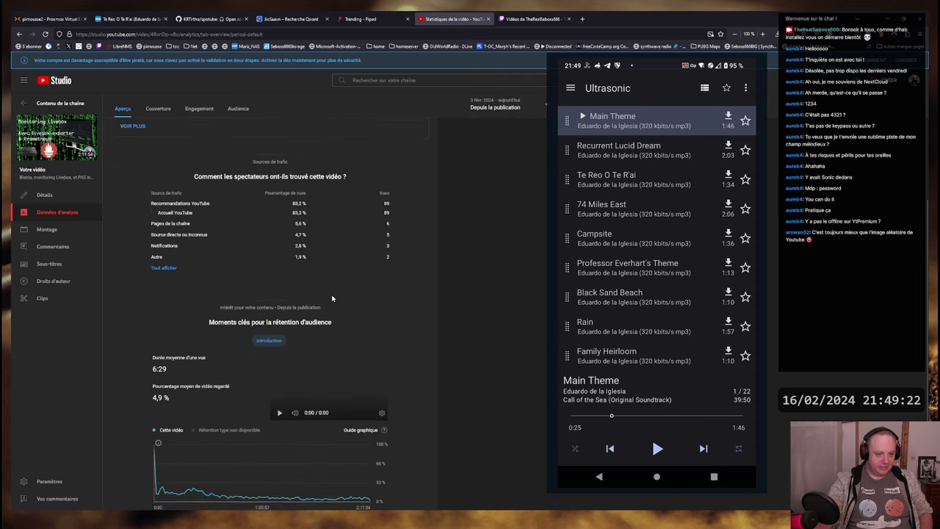
{"action": "left_click_drag", "start_coordinate": [152, 345], "coordinate": [177, 349]}
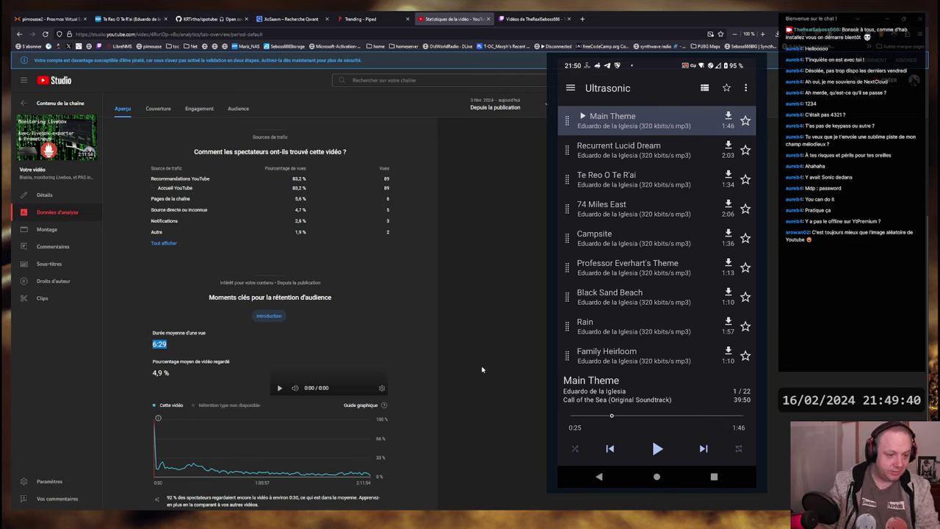
{"action": "left_click", "coordinate": [155, 350]}
{"action": "double_click", "coordinate": [155, 347]}
{"action": "left_click", "coordinate": [162, 347]}
{"action": "scroll", "coordinate": [514, 345], "scroll_direction": "down", "scroll_amount": 1}
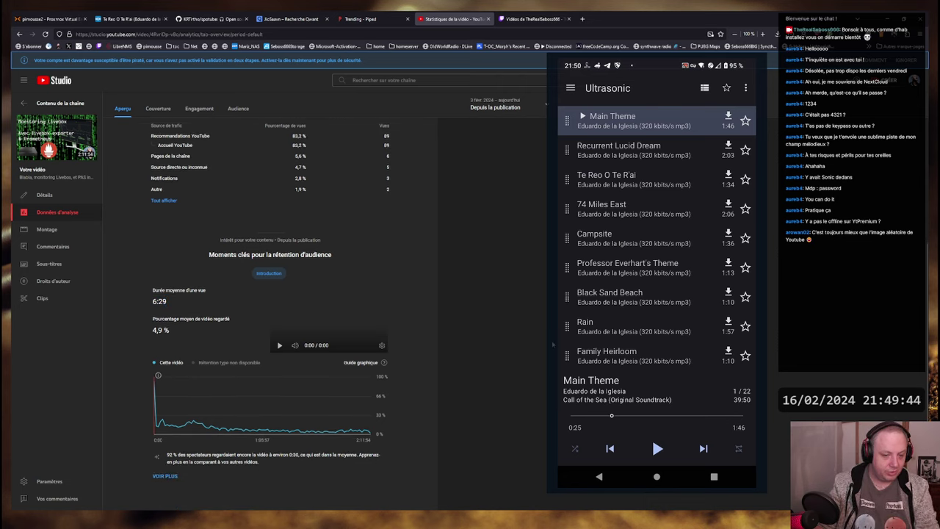
{"action": "scroll", "coordinate": [272, 293], "scroll_direction": "down", "scroll_amount": 1}
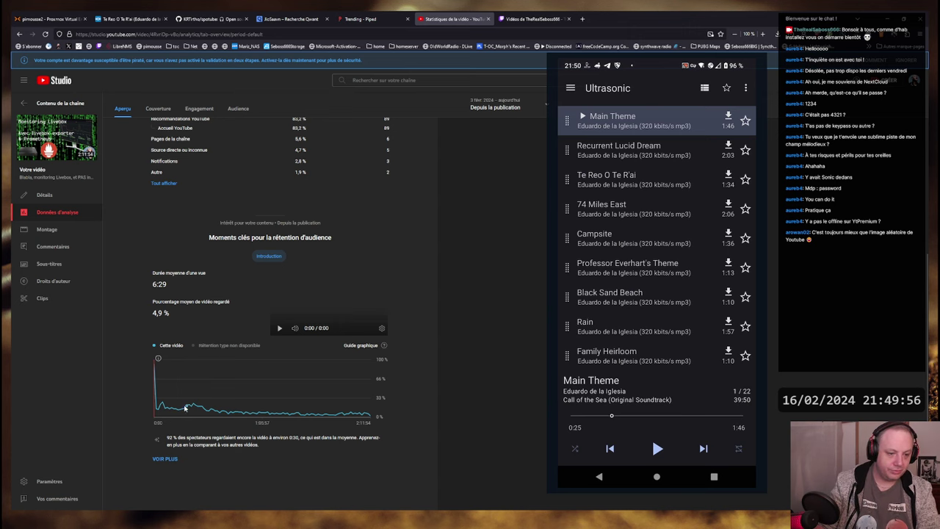
{"action": "scroll", "coordinate": [437, 357], "scroll_direction": "up", "scroll_amount": 3}
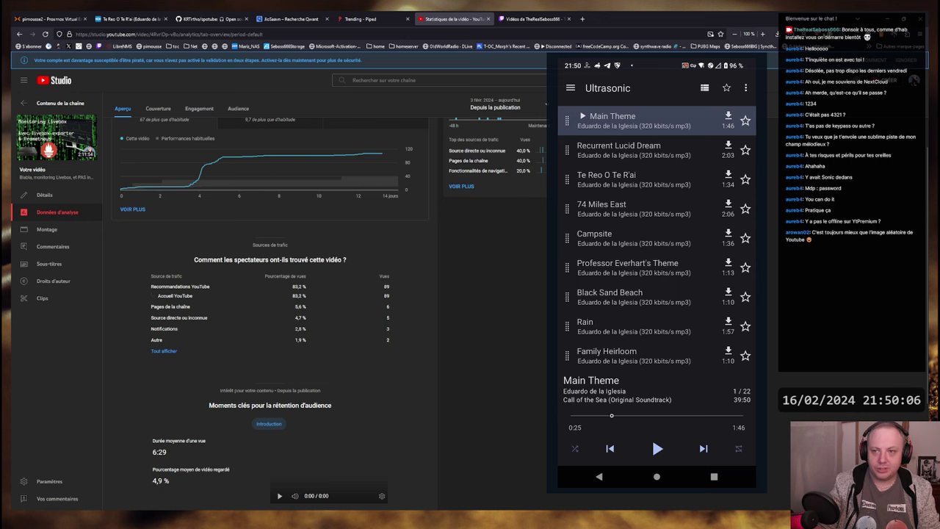
- Adjust the page zoom and highlight the Accueil YouTube 83,2 % traffic-source share
{"action": "left_click", "coordinate": [745, 35]}
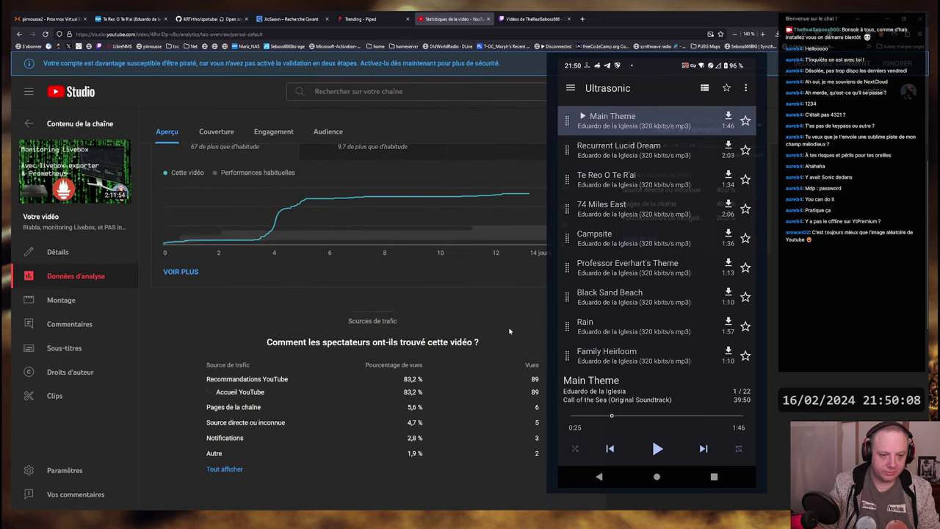
{"action": "key", "text": "ctrl+minus"}
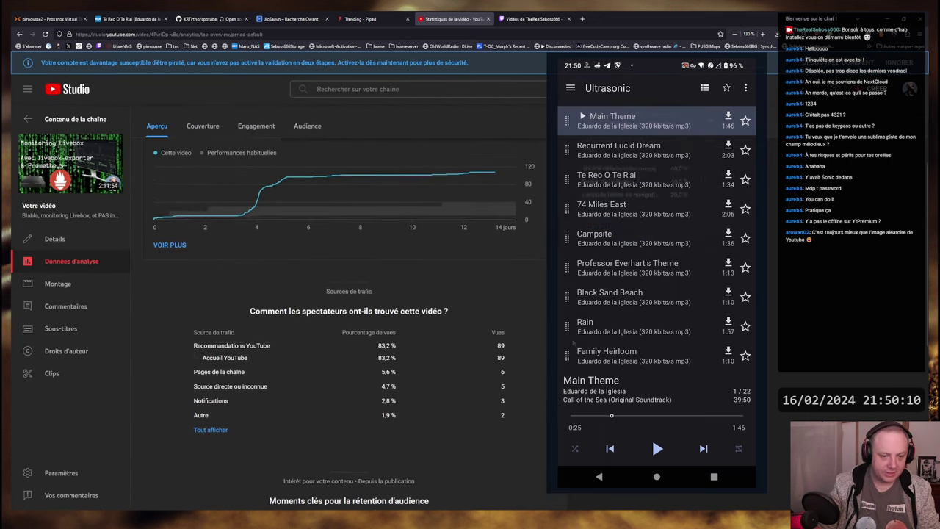
{"action": "mouse_move", "coordinate": [194, 325]}
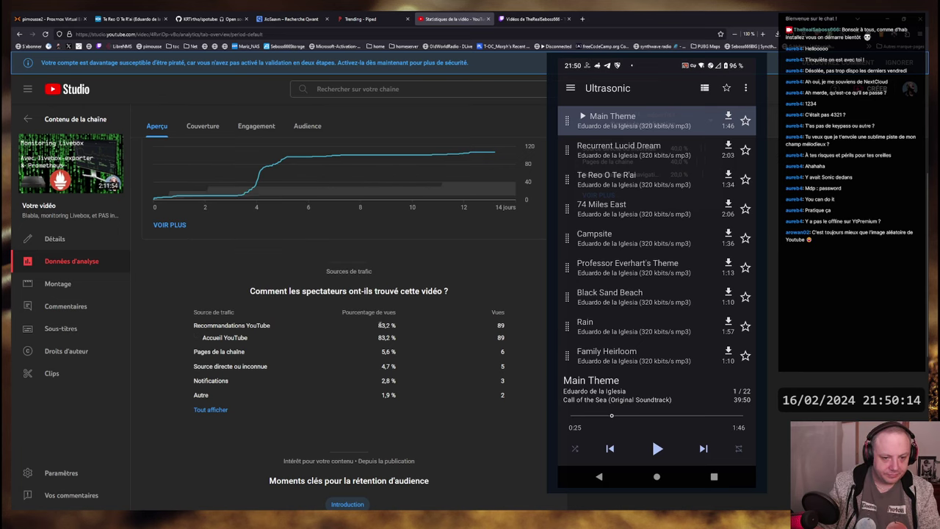
{"action": "left_click_drag", "start_coordinate": [379, 324], "coordinate": [431, 340]}
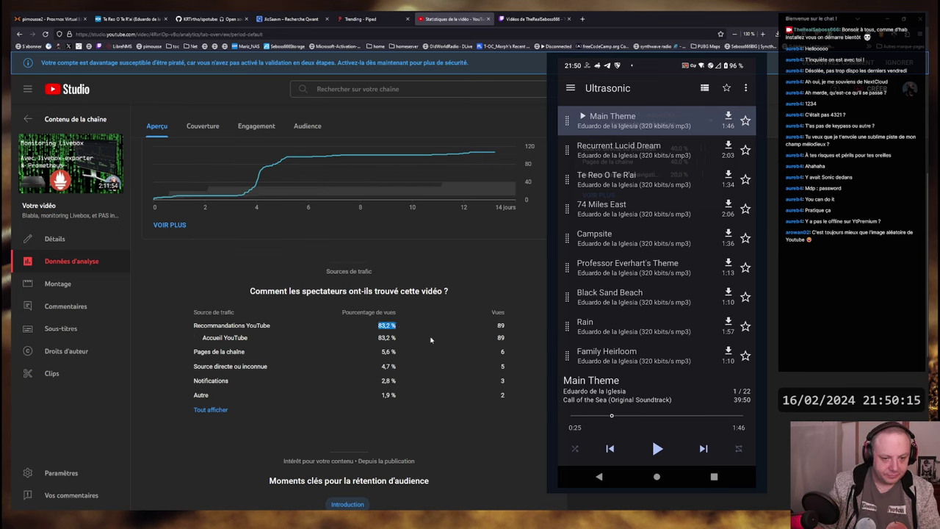
{"action": "triple_click", "coordinate": [223, 337]}
{"action": "left_click", "coordinate": [329, 343]}
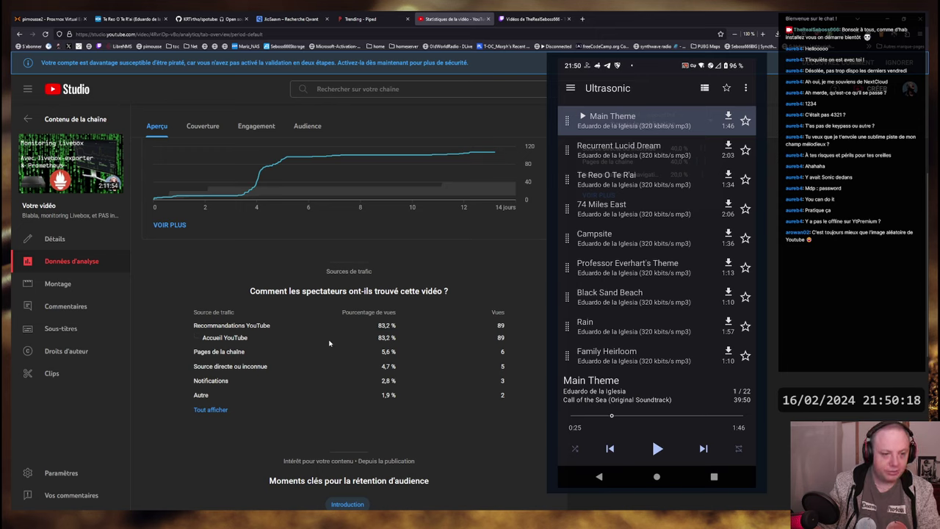
{"action": "left_click_drag", "start_coordinate": [373, 337], "coordinate": [397, 338]}
{"action": "left_click", "coordinate": [397, 338]}
{"action": "left_click", "coordinate": [412, 343]}
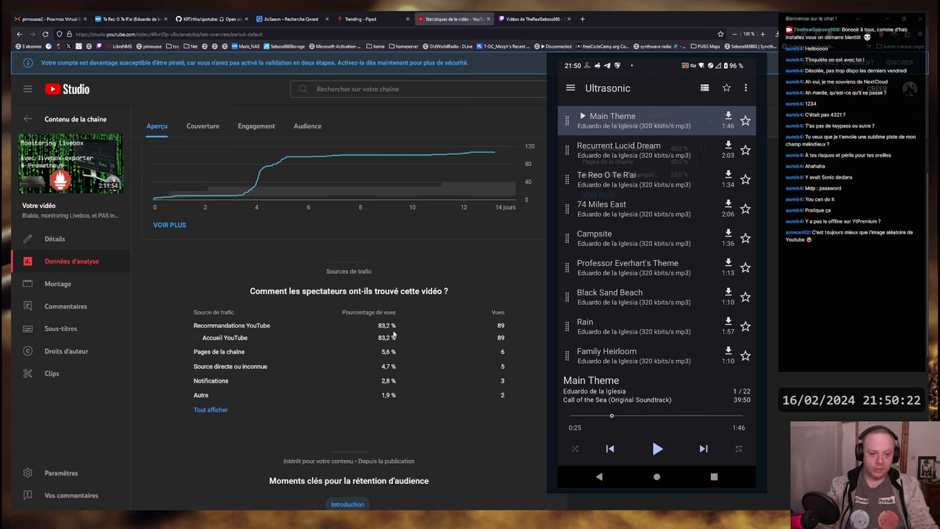
{"action": "left_click_drag", "start_coordinate": [382, 337], "coordinate": [395, 338]}
{"action": "left_click", "coordinate": [395, 337]}
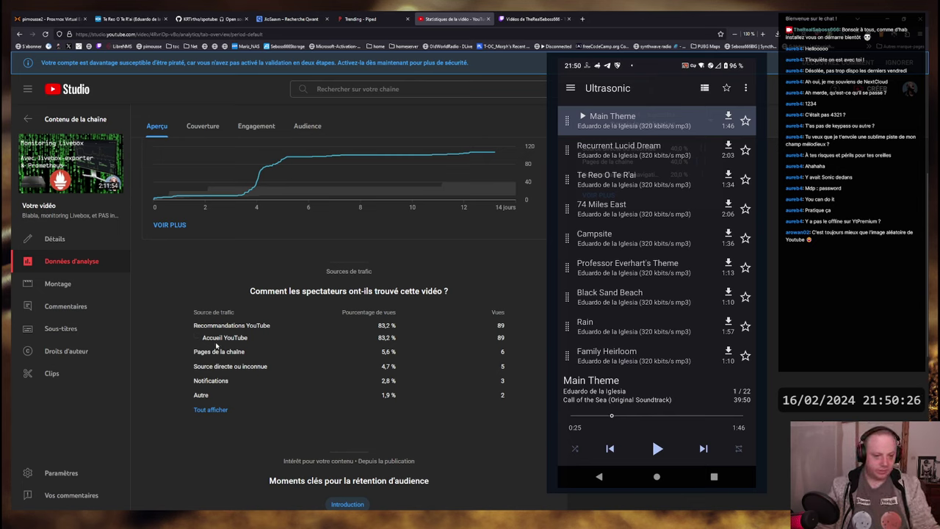
{"action": "double_click", "coordinate": [378, 338]}
{"action": "left_click", "coordinate": [393, 363]}
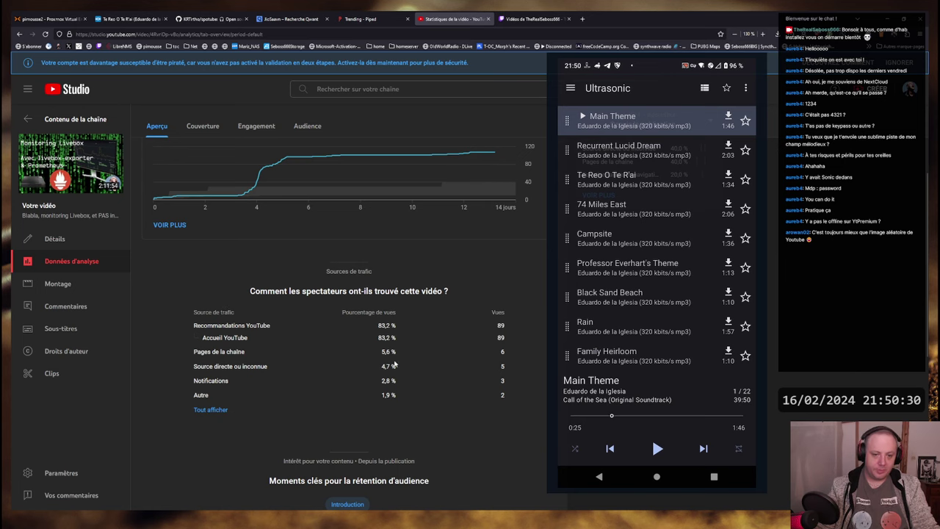
- Scroll back up and open the detailed analytics (VOIR PLUS) under the views chart
{"action": "scroll", "coordinate": [422, 364], "scroll_direction": "up", "scroll_amount": 2}
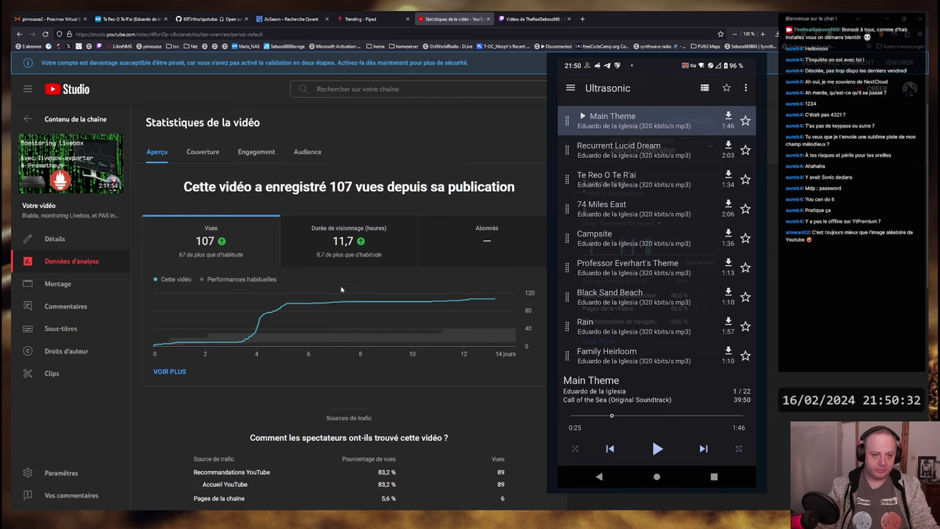
{"action": "mouse_move", "coordinate": [337, 232]}
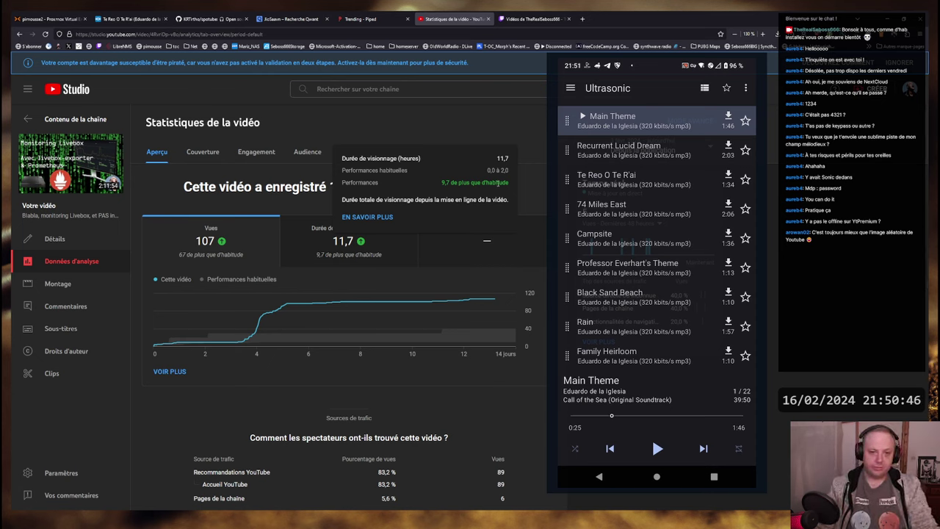
{"action": "mouse_move", "coordinate": [365, 299]}
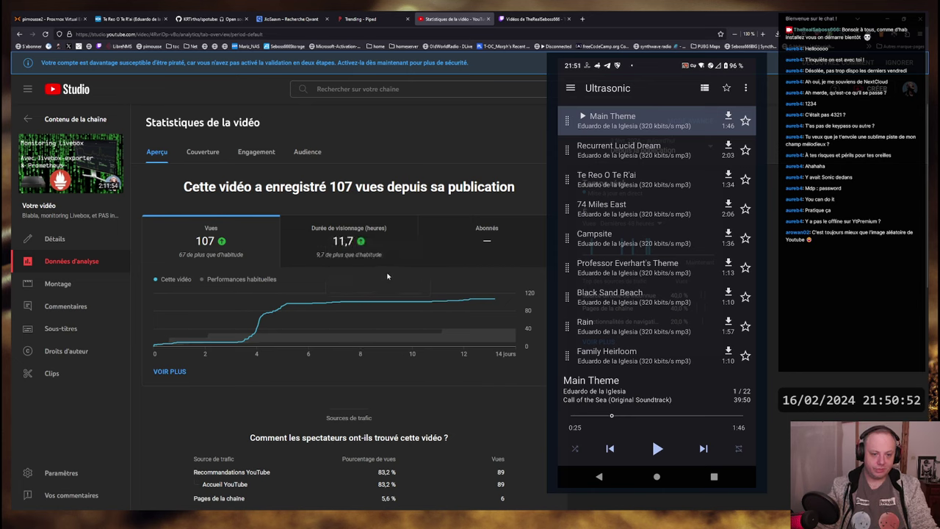
{"action": "left_click", "coordinate": [169, 372]}
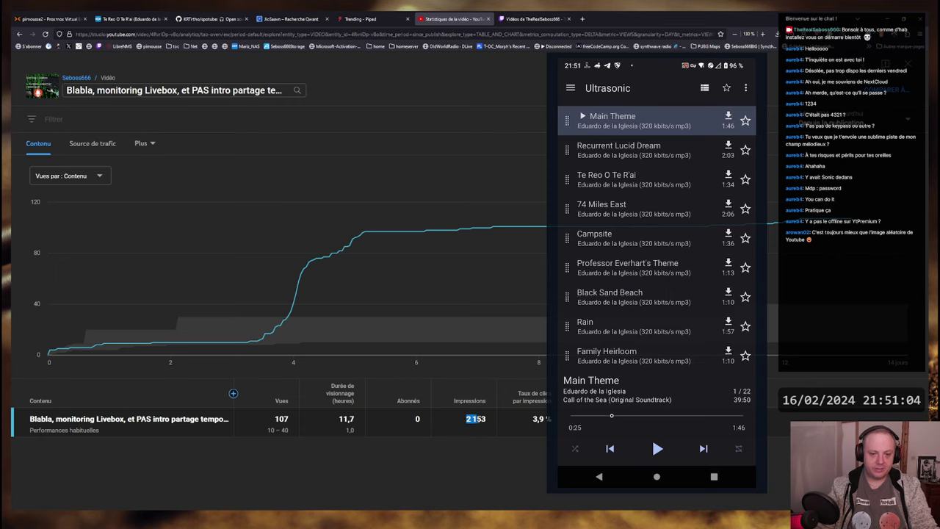
- Break the 107 views down by traffic source, highlight the 14 suggested-video impressions, then open the Plus dropdown
{"action": "left_click", "coordinate": [90, 144]}
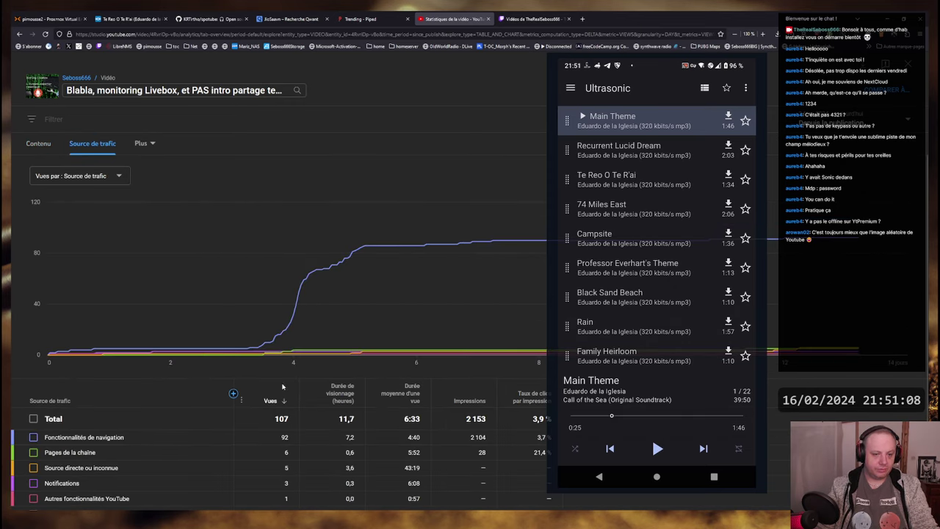
{"action": "scroll", "coordinate": [455, 220], "scroll_direction": "down", "scroll_amount": 1}
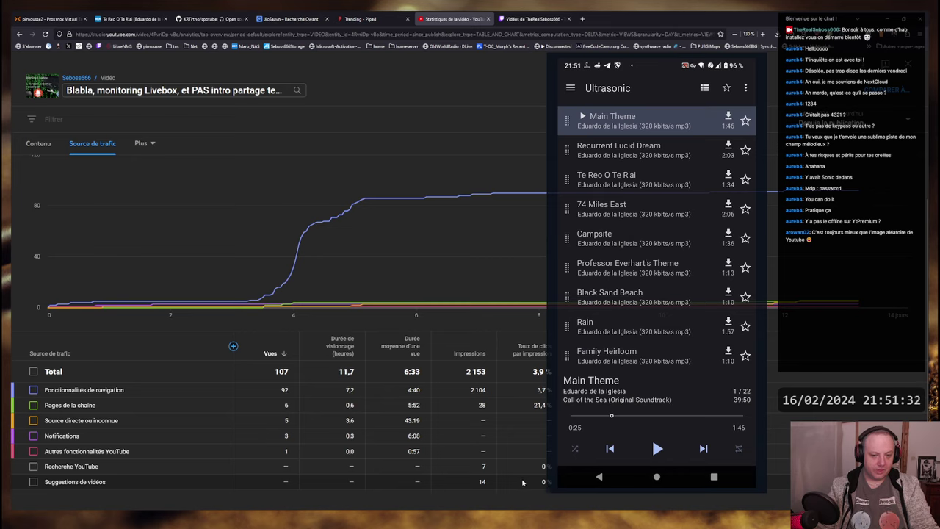
{"action": "double_click", "coordinate": [483, 481]}
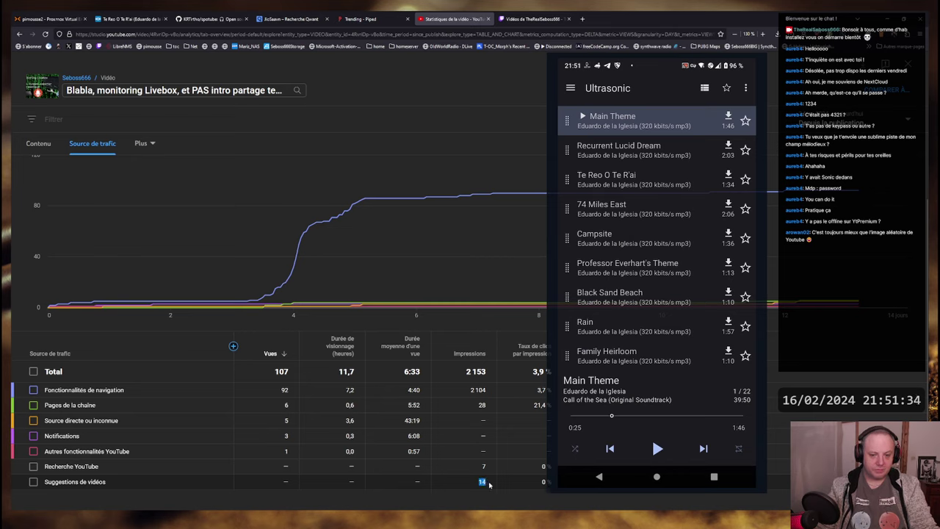
{"action": "double_click", "coordinate": [482, 481]}
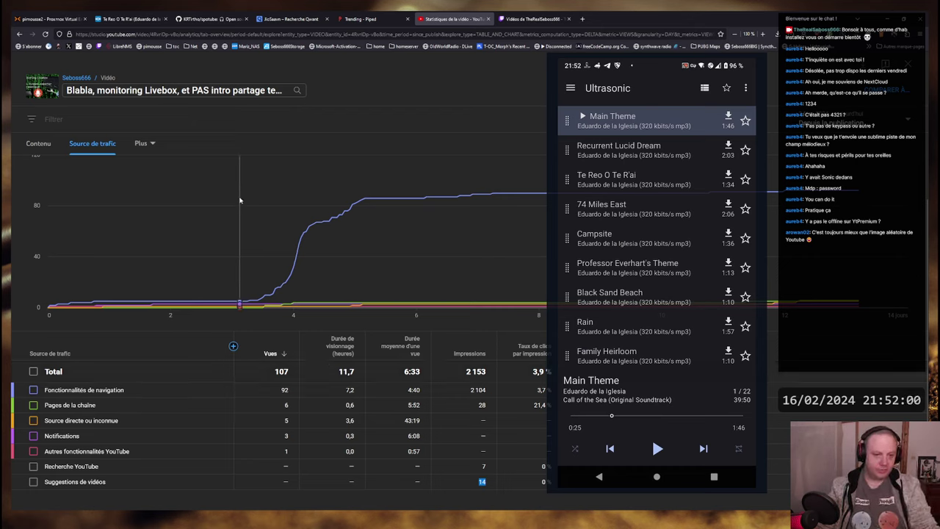
{"action": "left_click", "coordinate": [142, 145]}
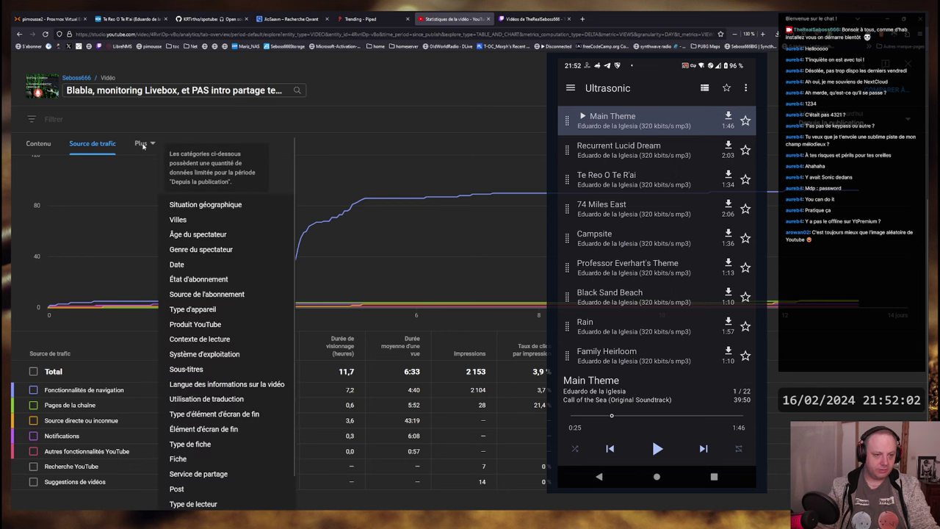